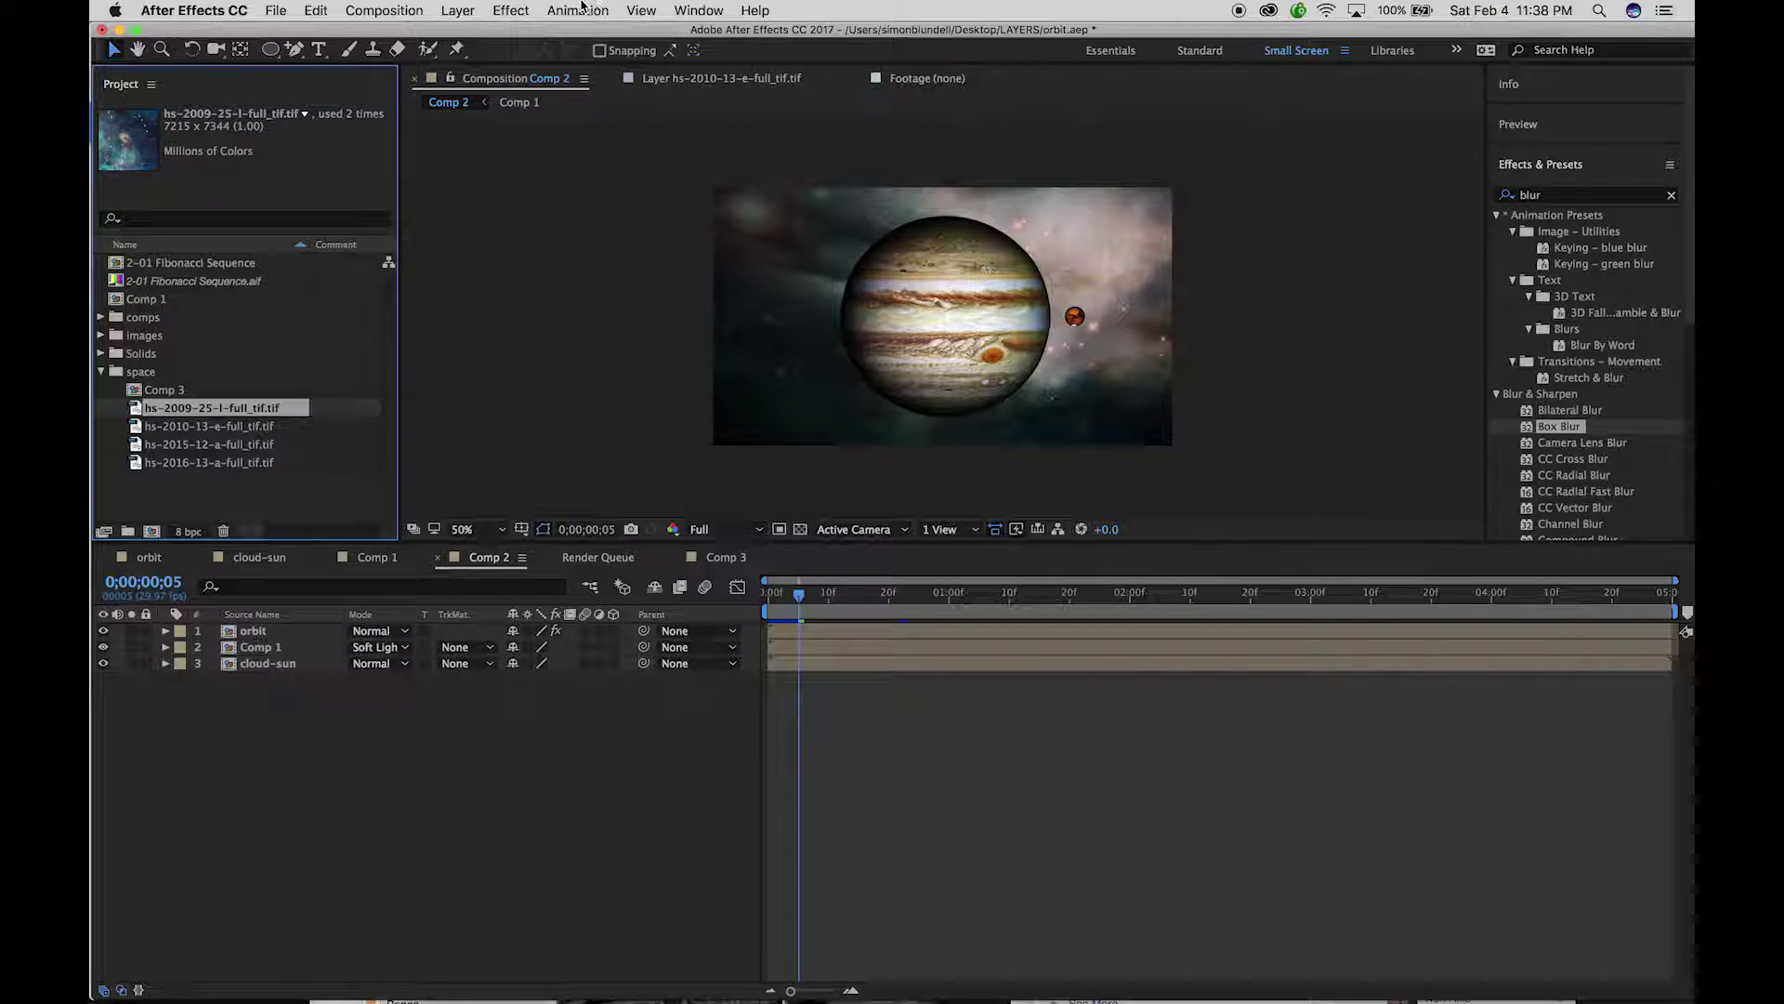
key(Down)
key(Down)
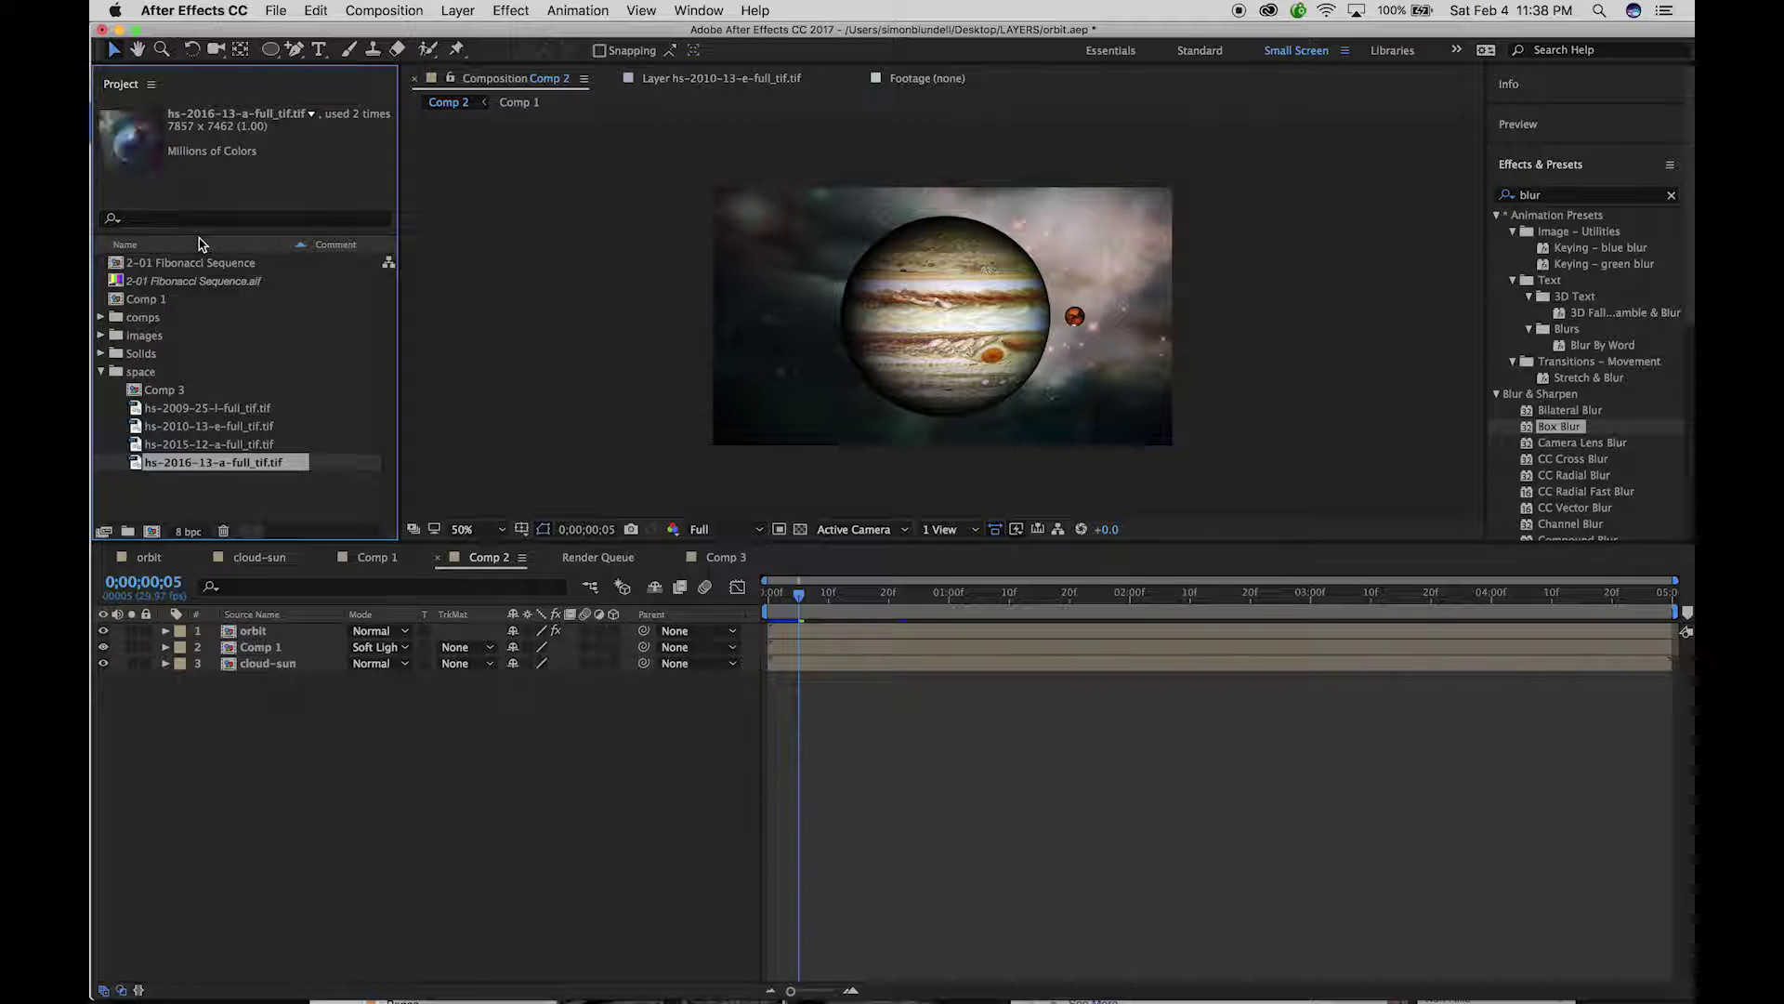
key(Up)
key(Up)
click(575, 10)
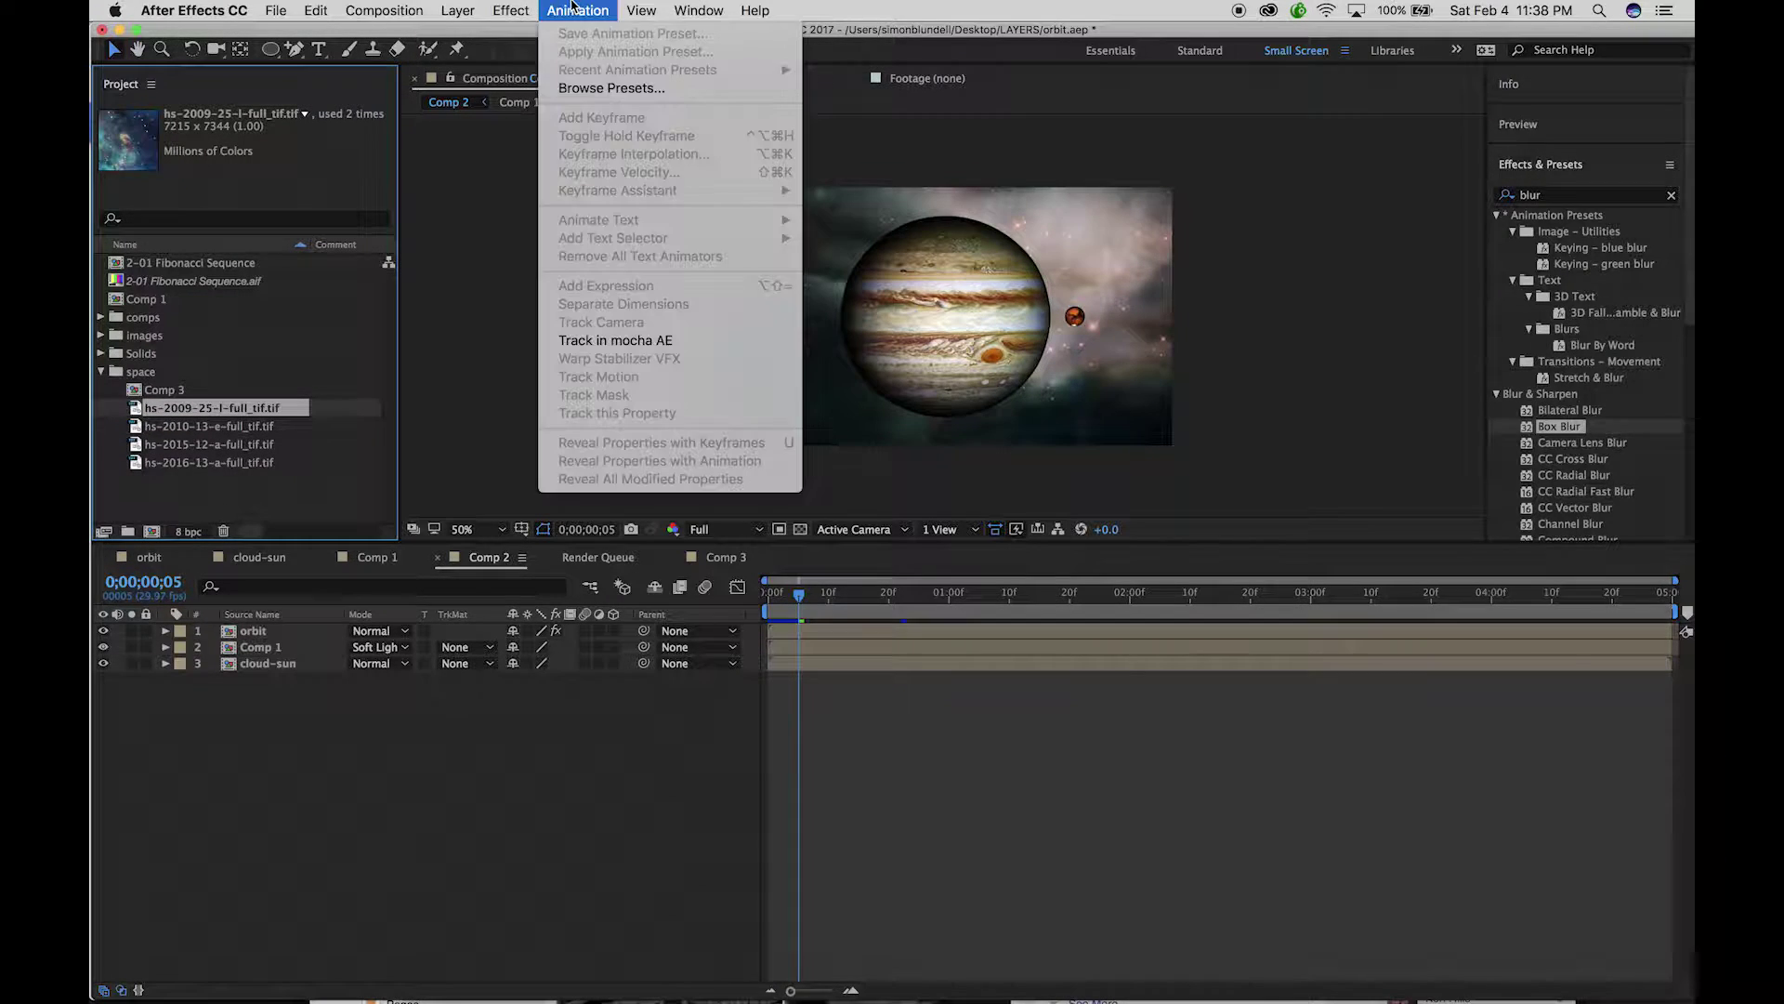
mouse_move(457, 10)
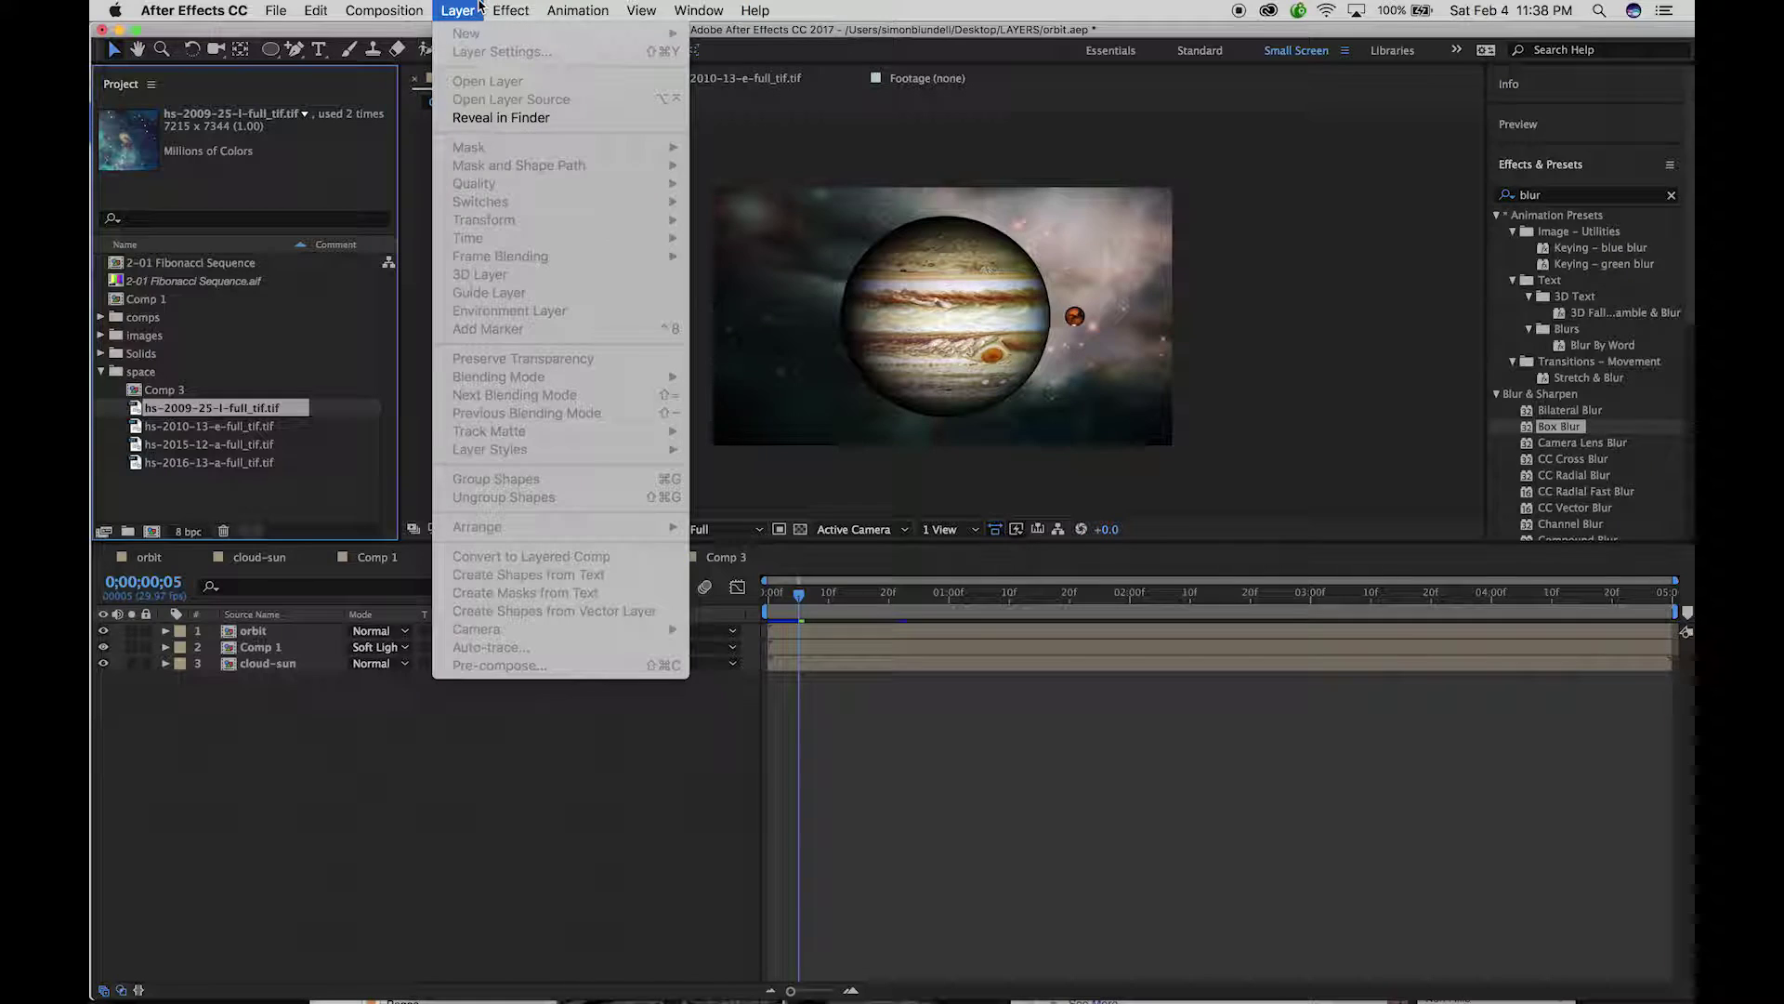
click(223, 715)
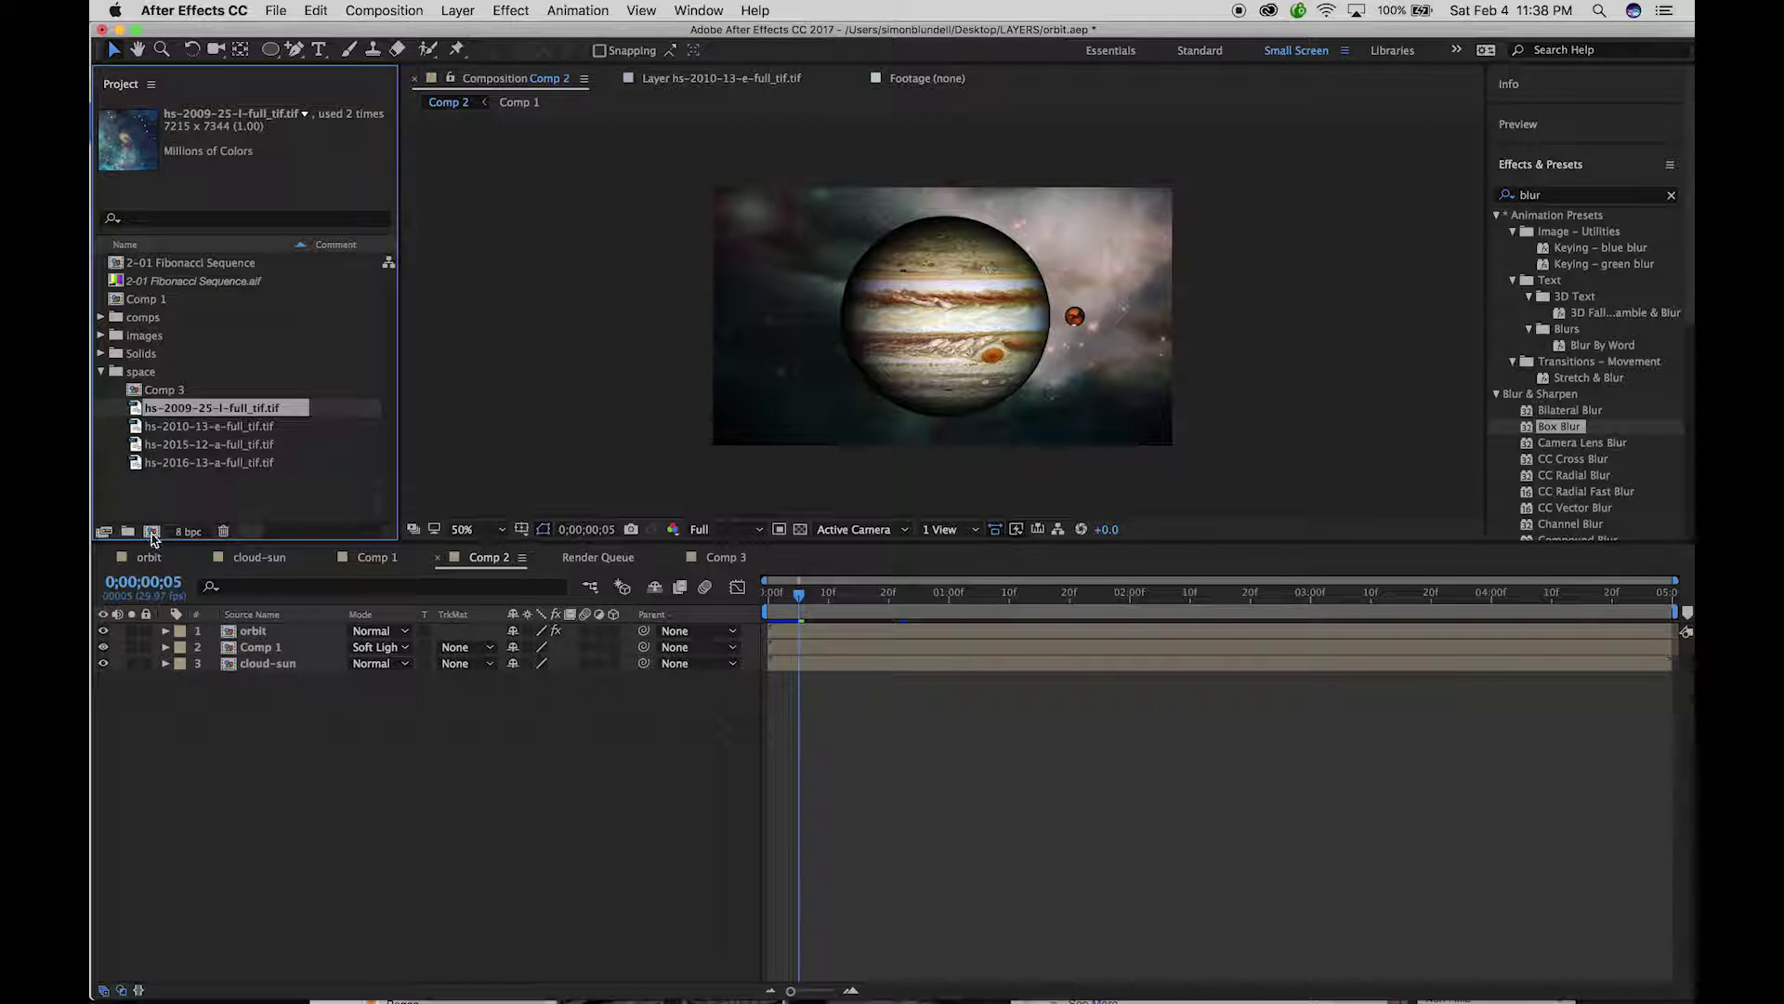
Create a new composition with the HDTV 1080 29.97 preset, 1920 x 1080 px, and a duration of 0:00:10:01
click(152, 534)
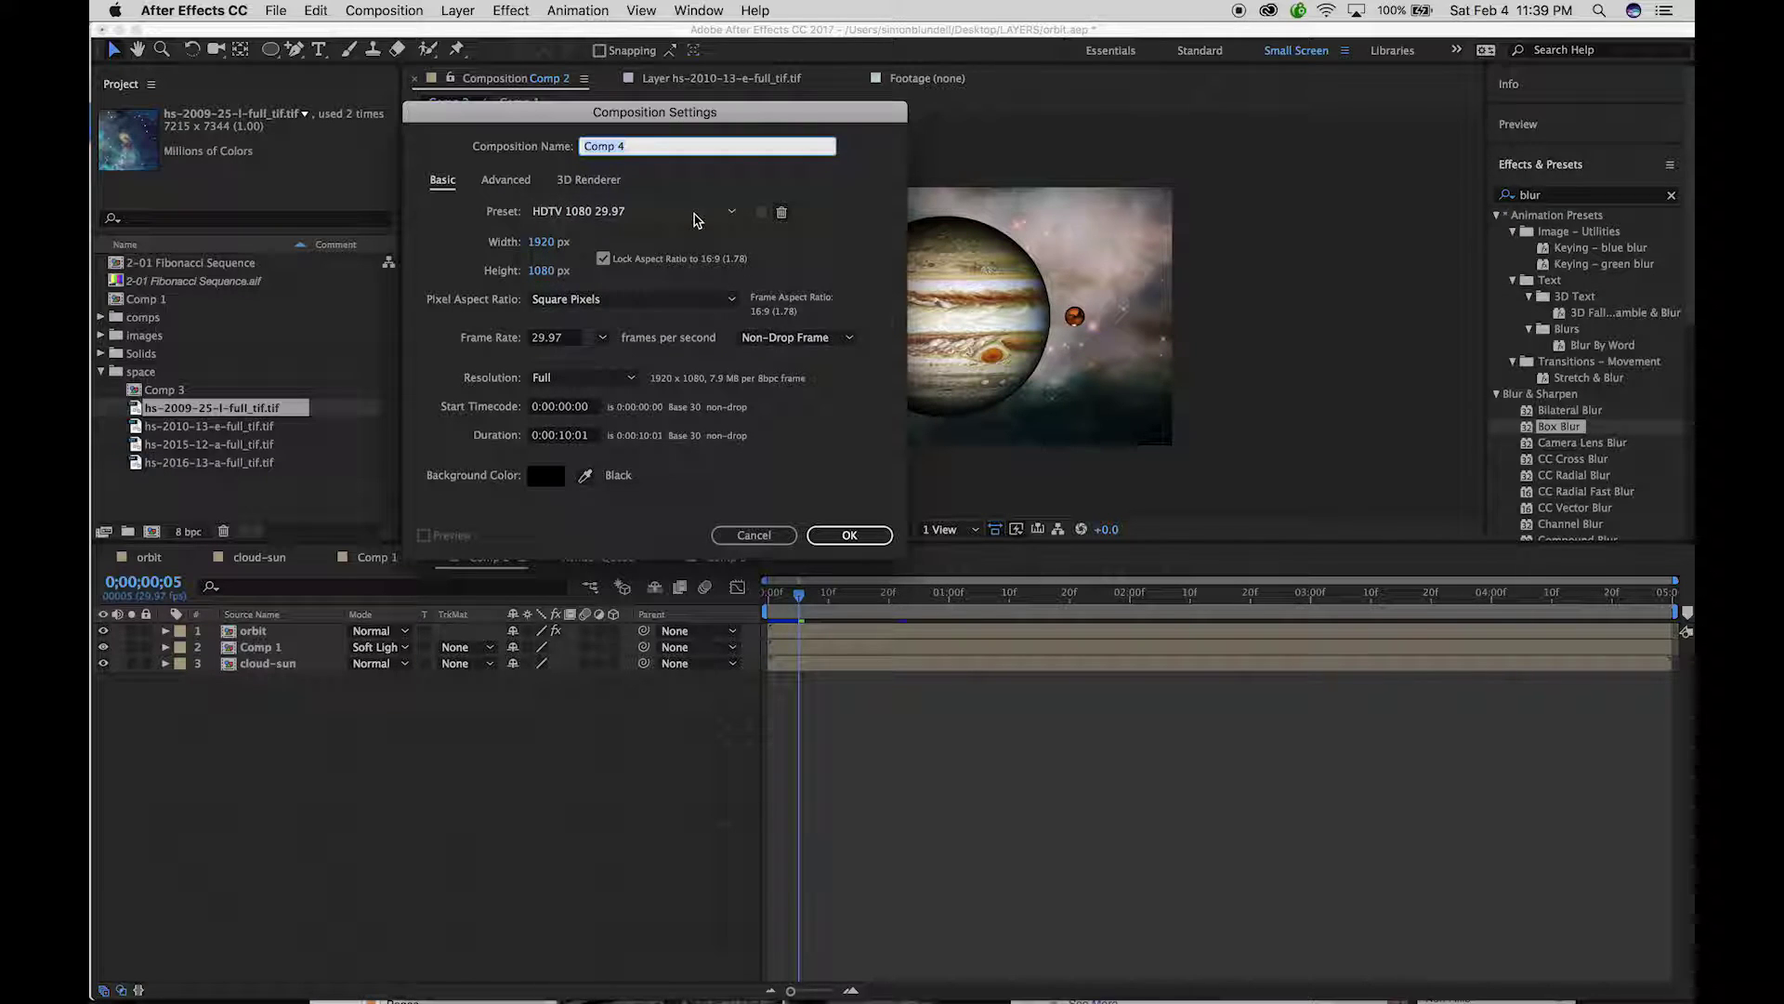
click(731, 212)
click(673, 671)
click(848, 536)
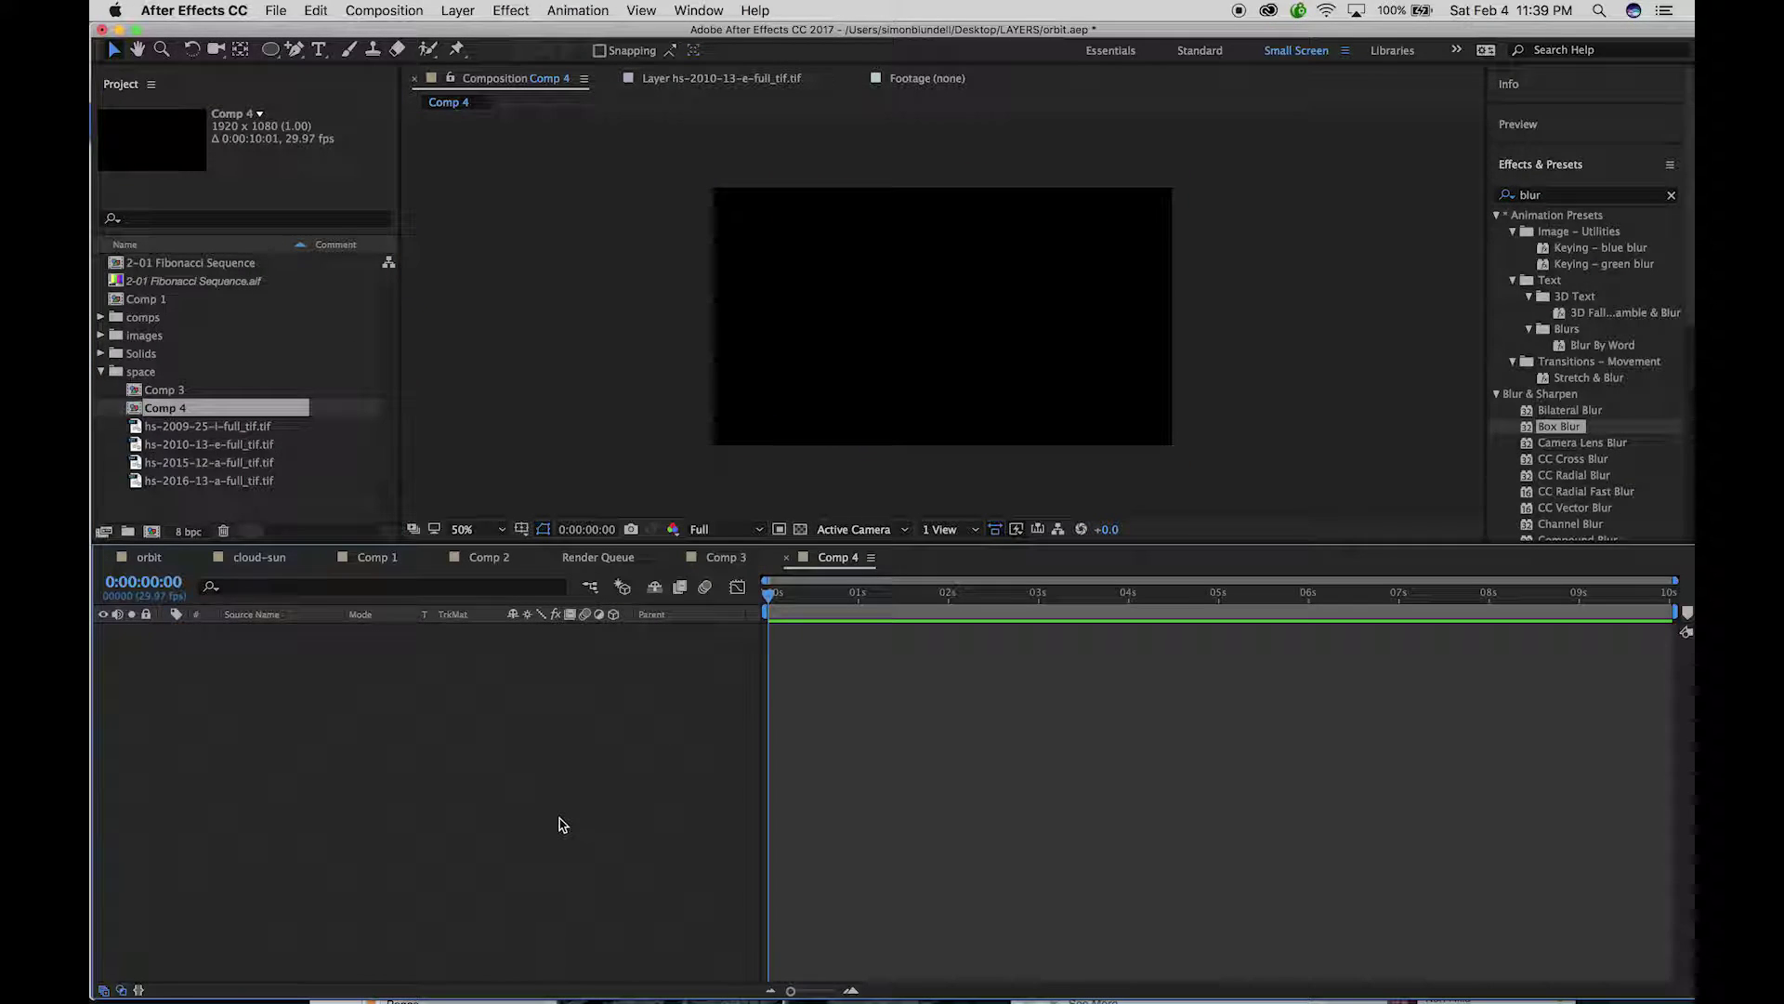
Add all four hs TIFF images from the space folder to the new composition as layers
click(179, 427)
shift+click(176, 481)
drag(174, 484, 242, 692)
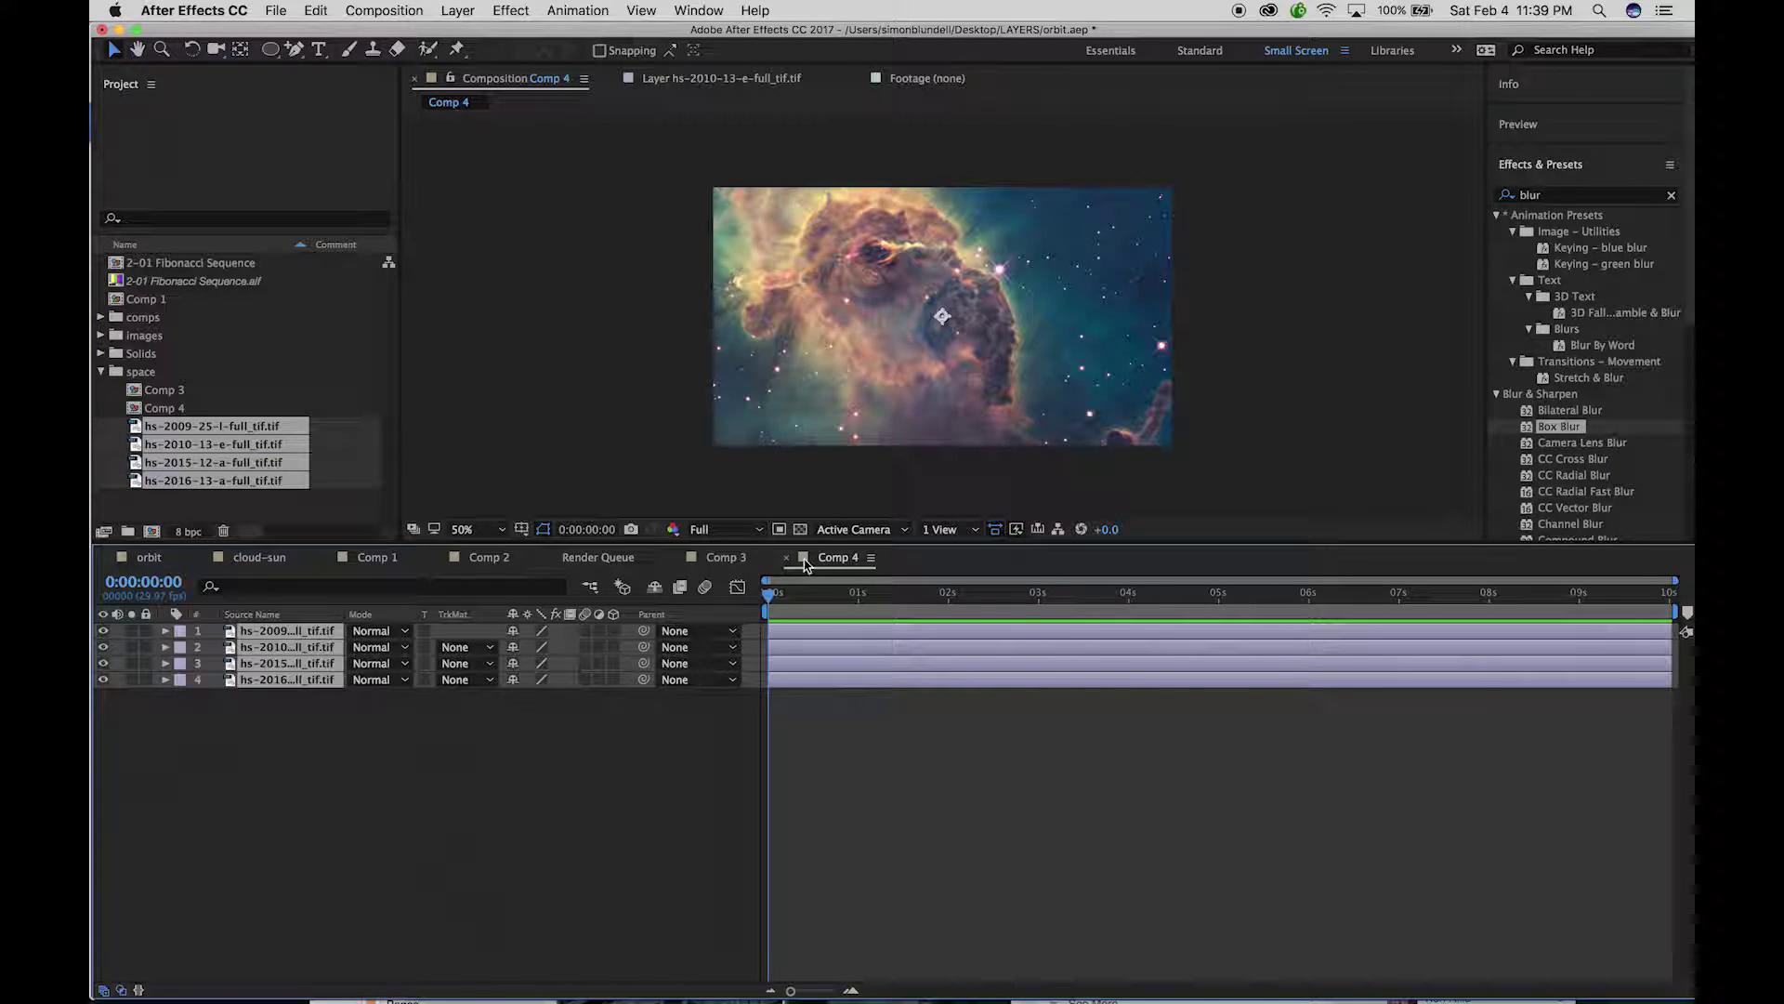
key(comma)
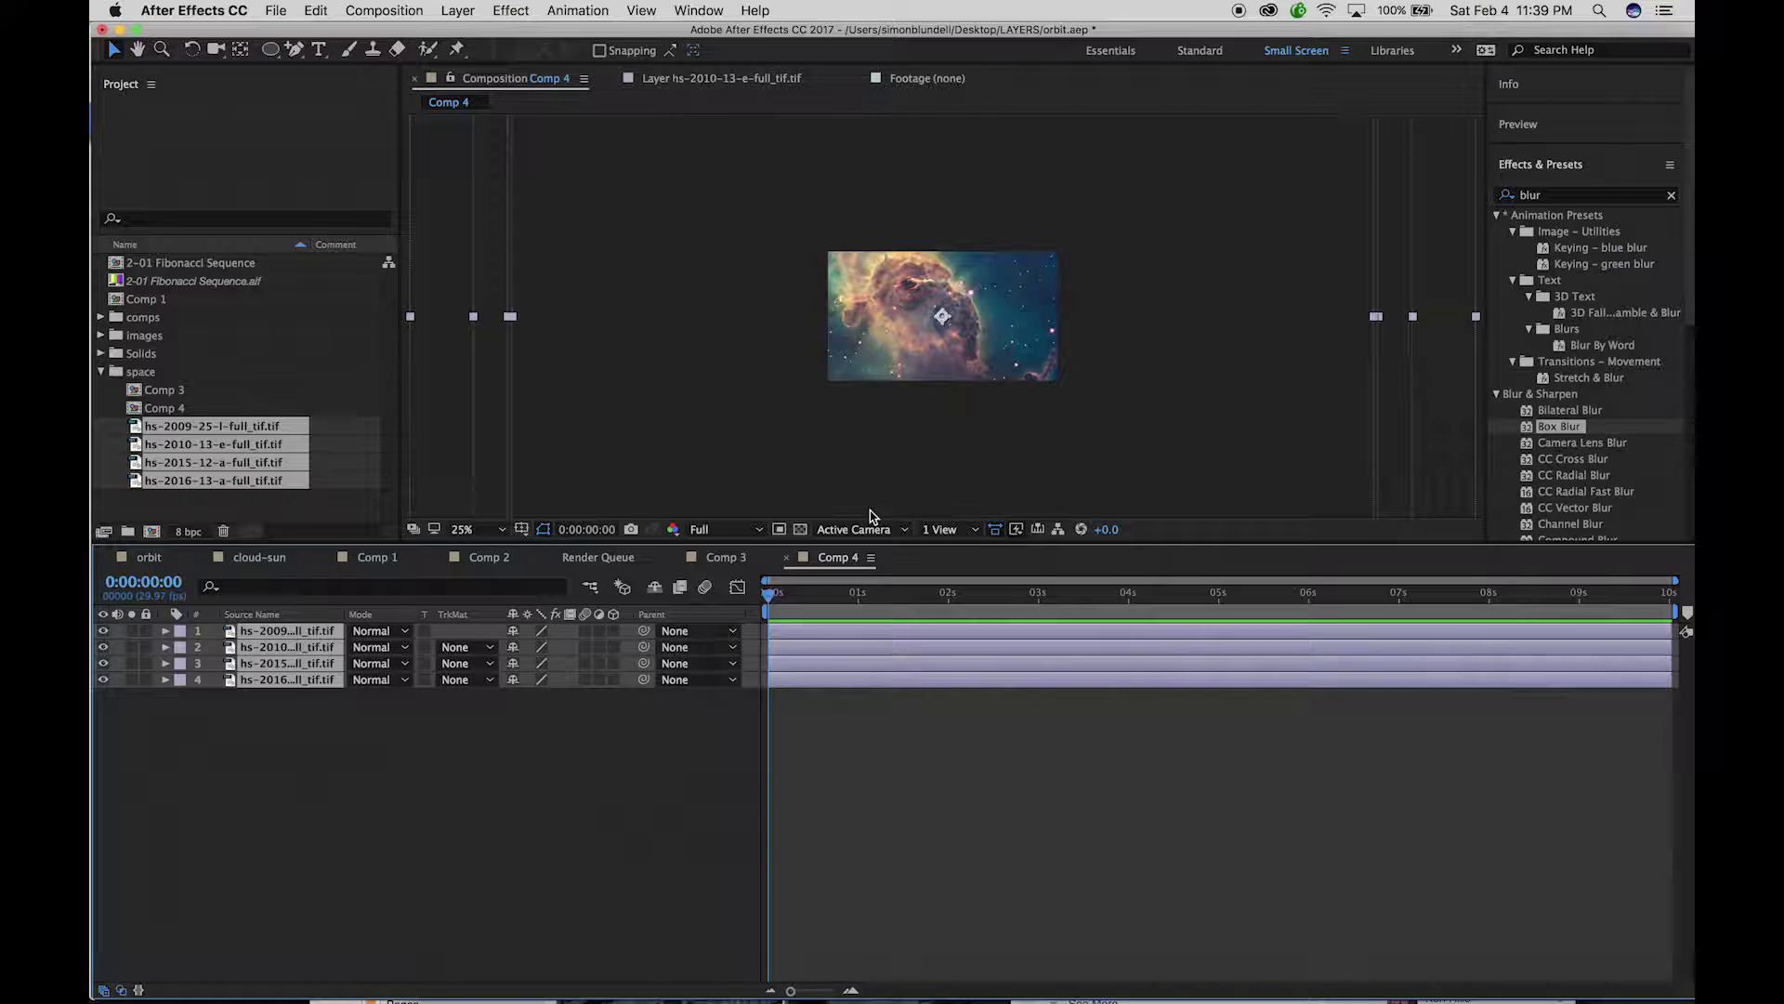
key(comma)
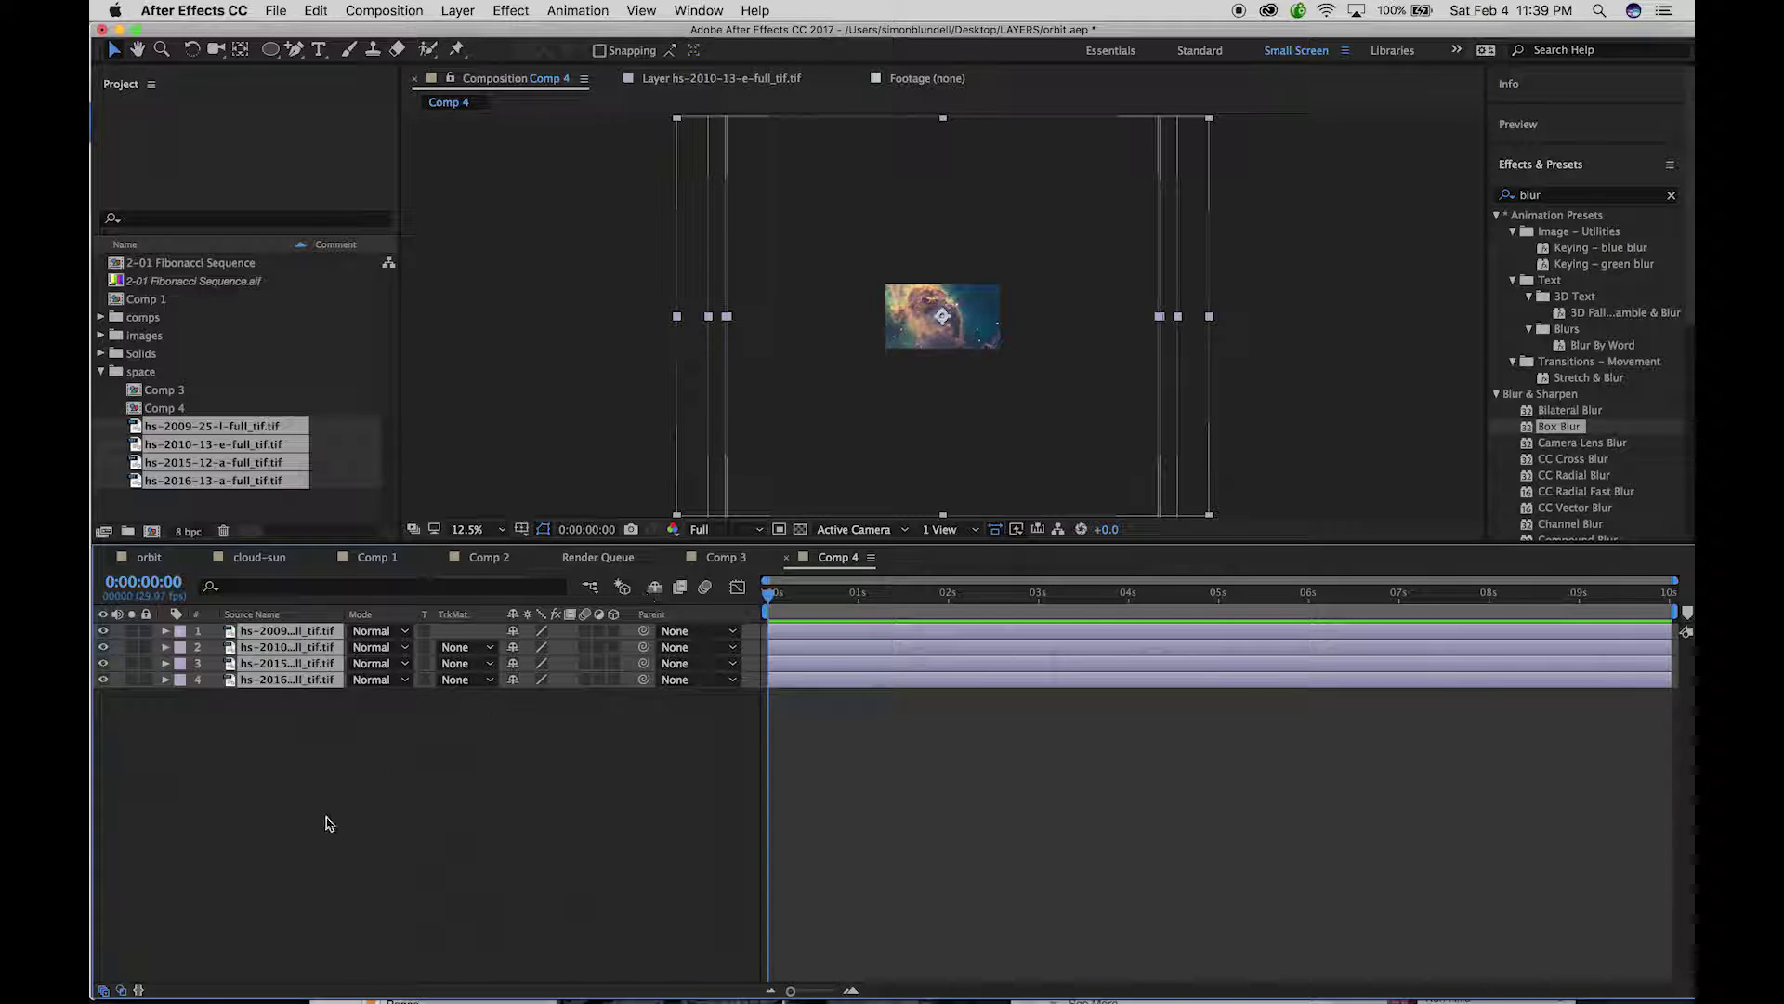
click(305, 765)
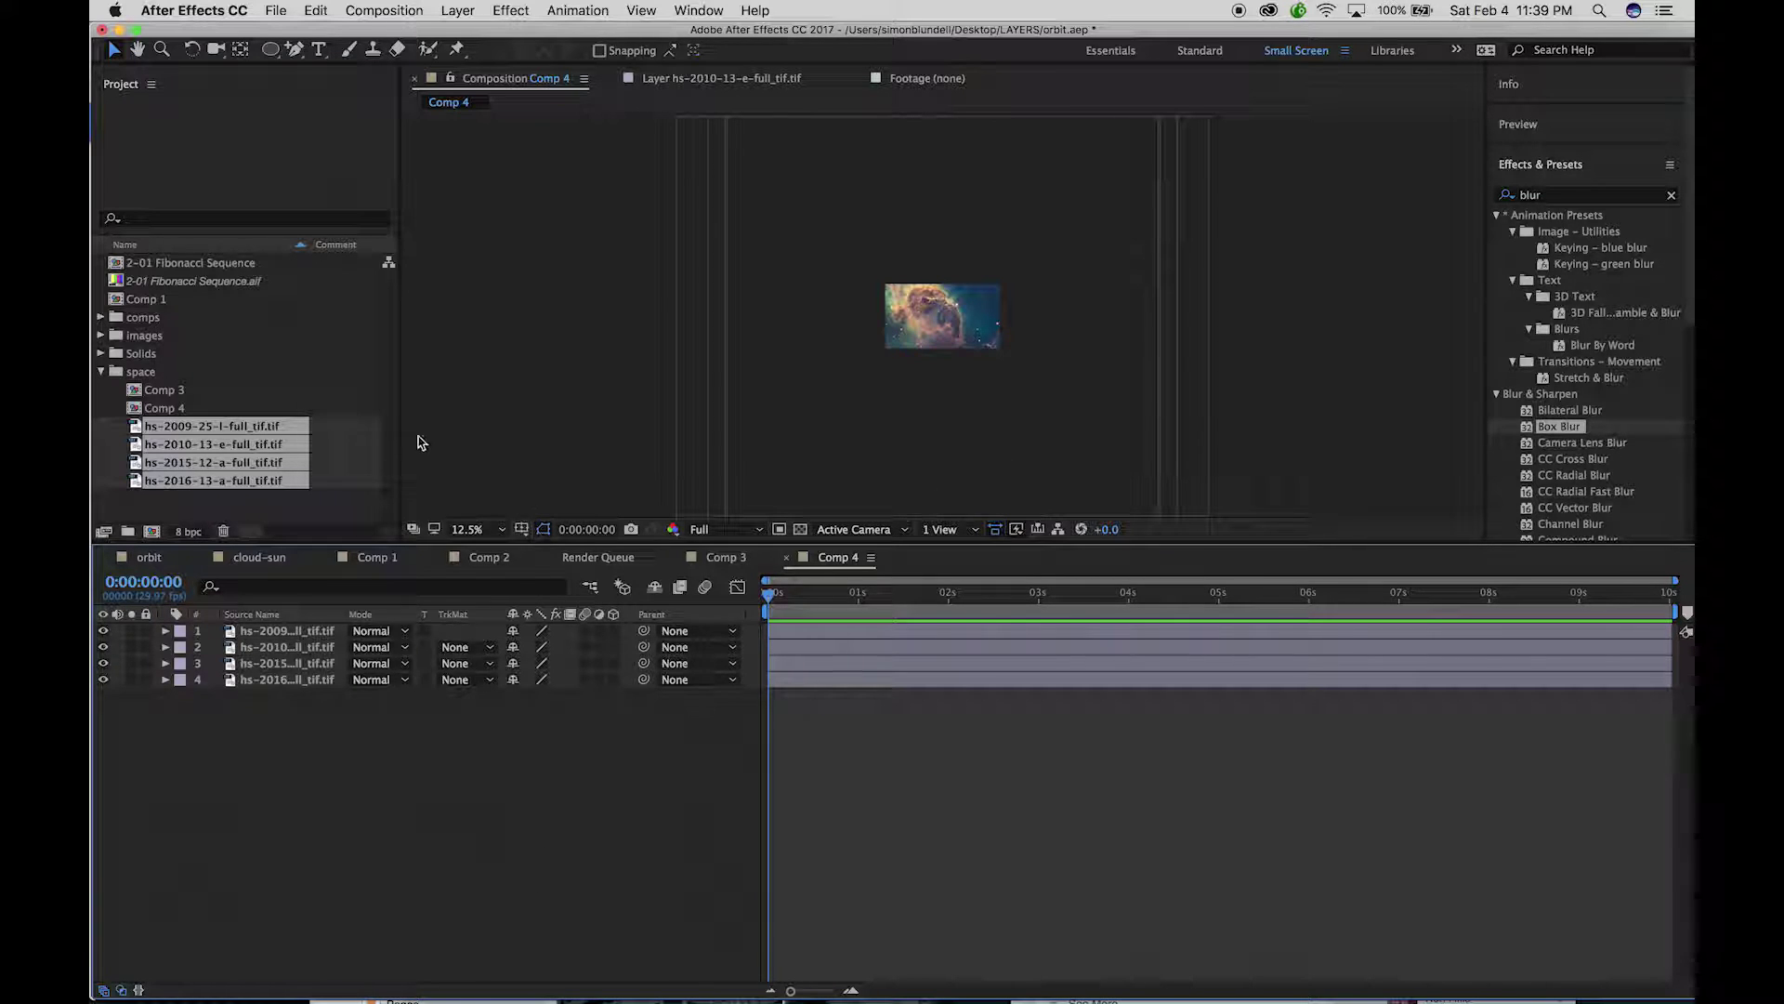
Dock the enlarged Composition viewer above the Project panel, beside the Layer viewer, and show the composition at 50%
drag(402, 427, 676, 412)
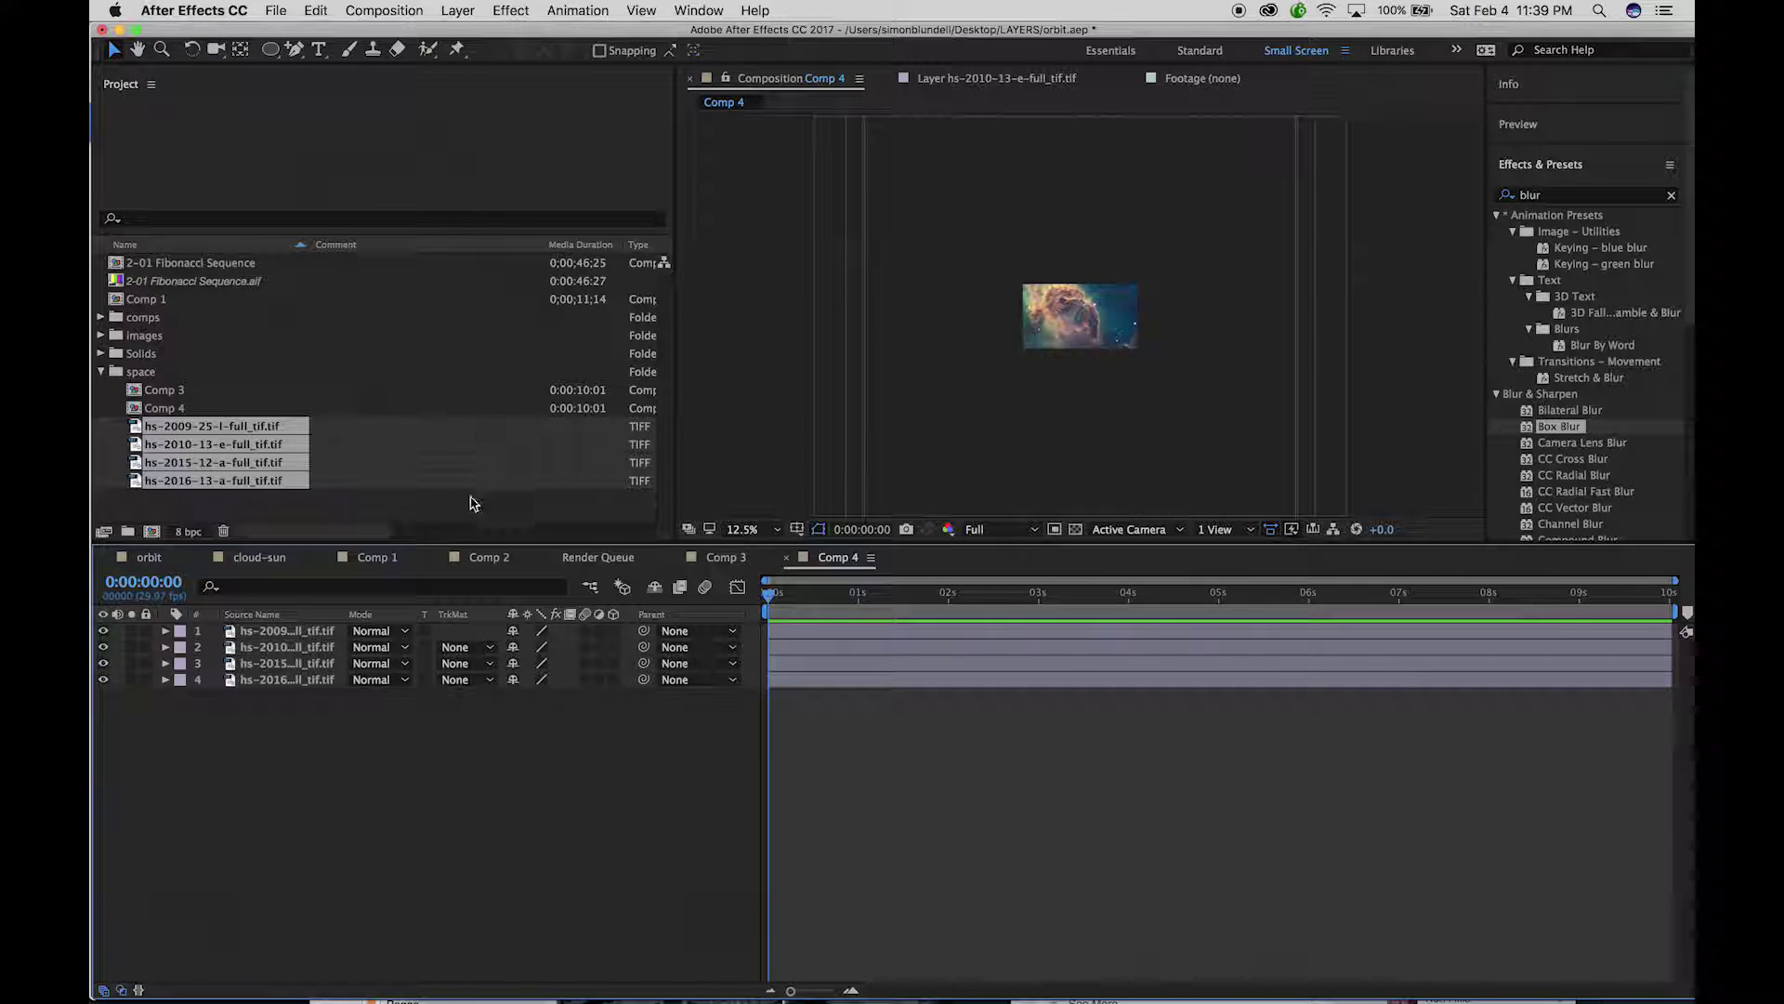
click(779, 81)
drag(778, 82, 518, 130)
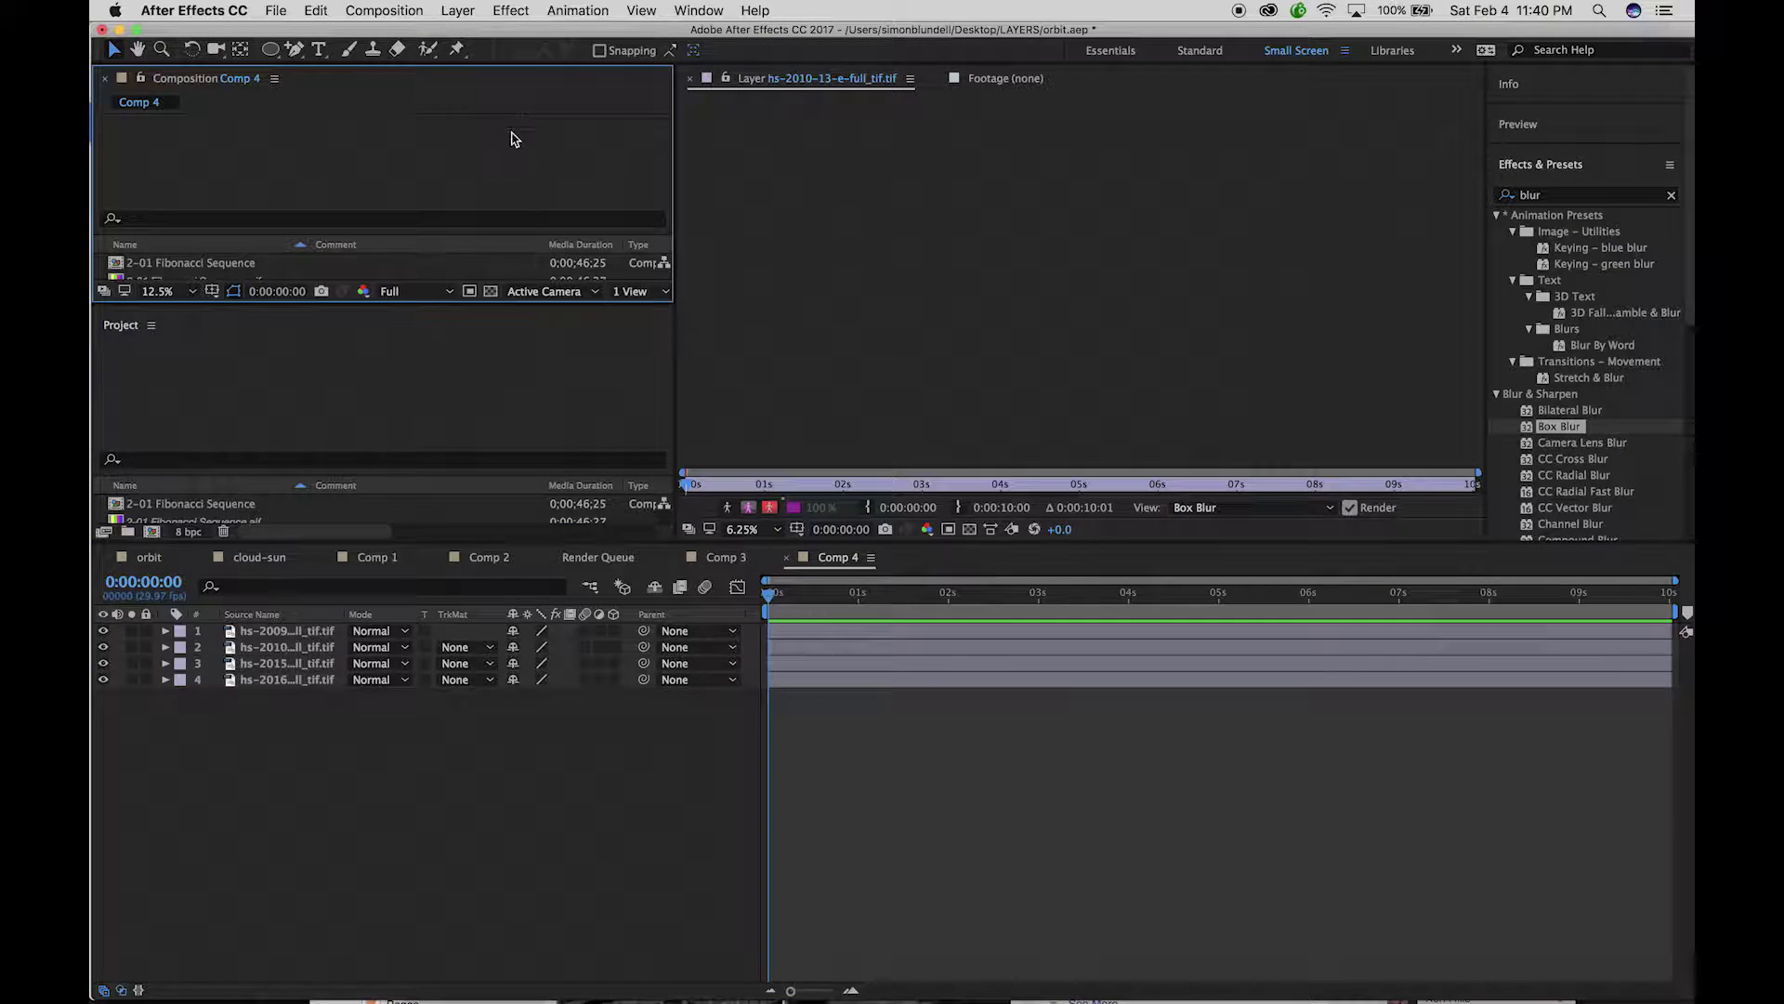
drag(448, 305, 454, 516)
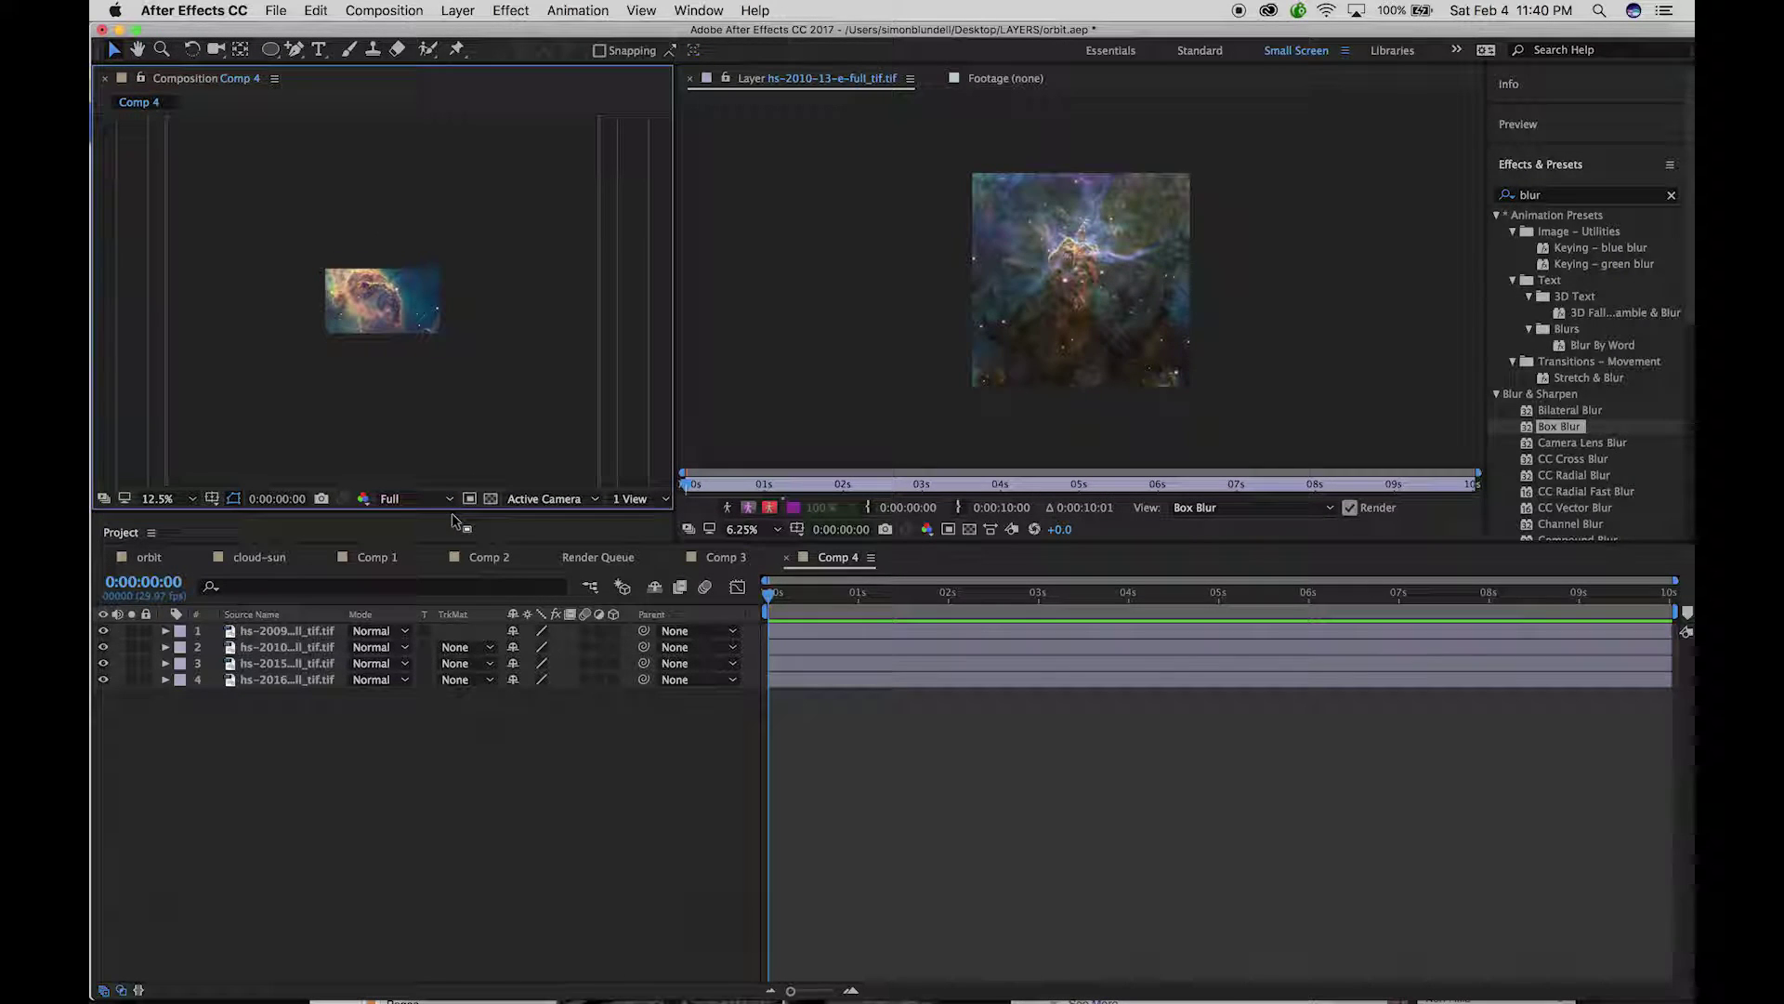
key(period)
key(period)
key(period)
key(period)
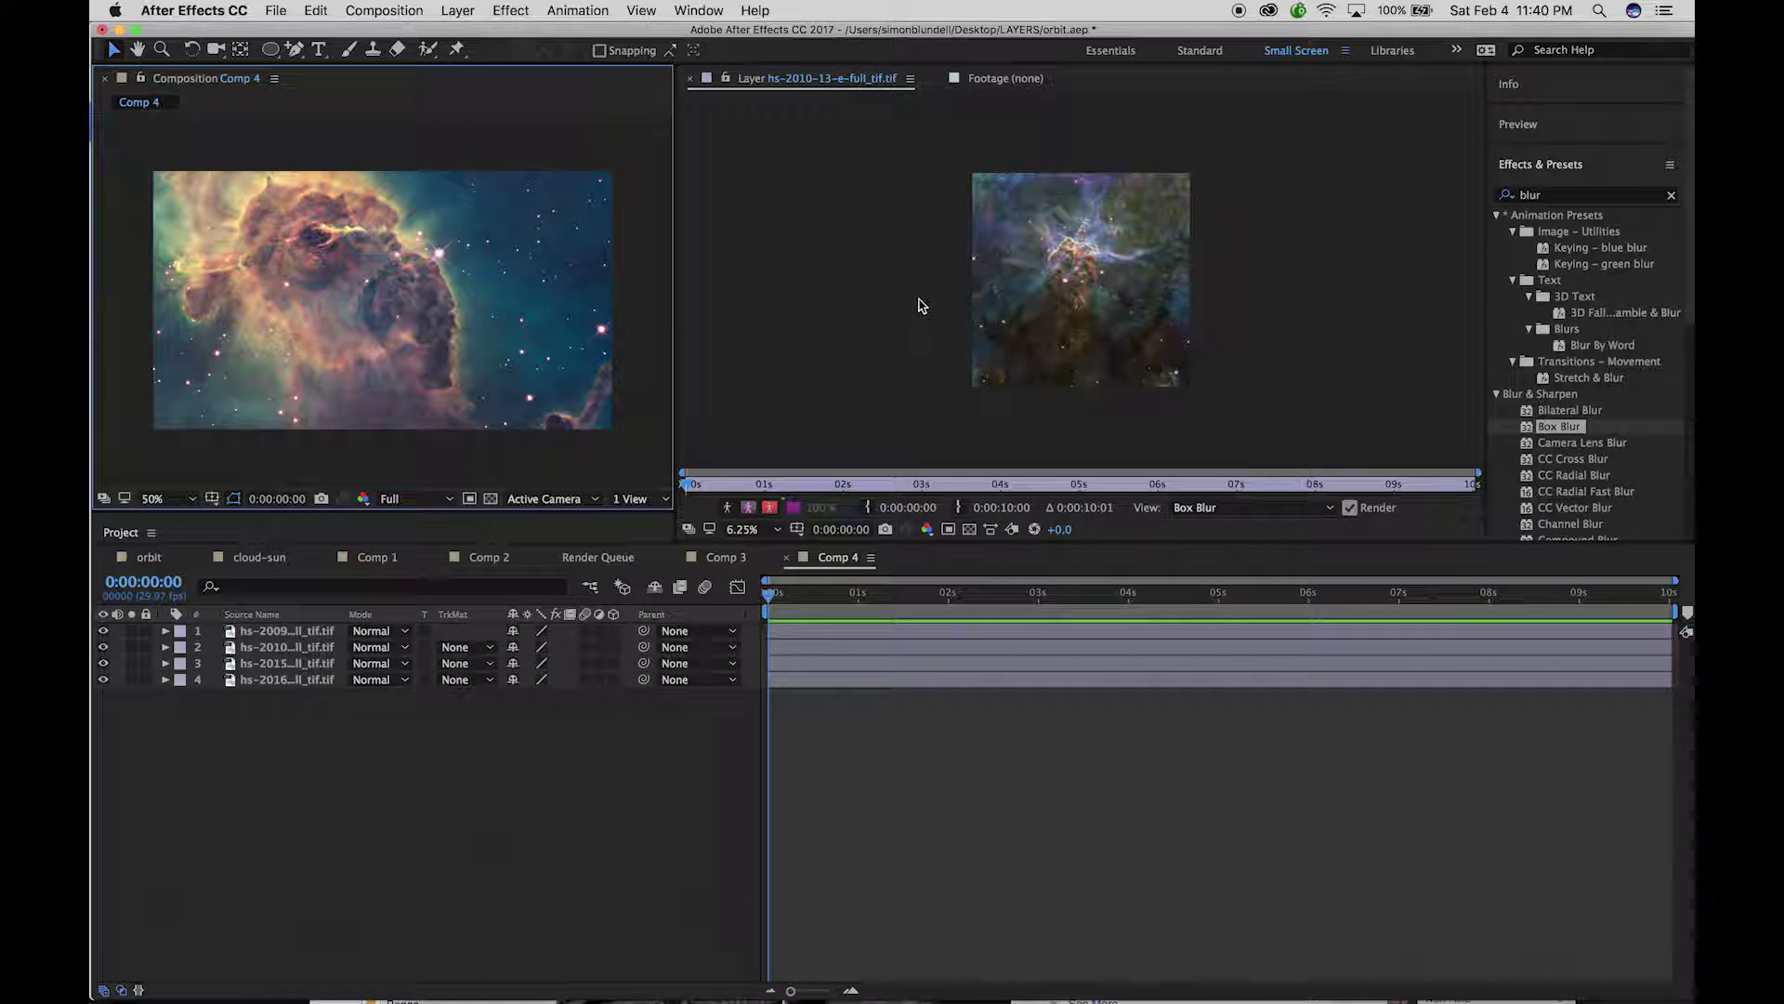
click(374, 816)
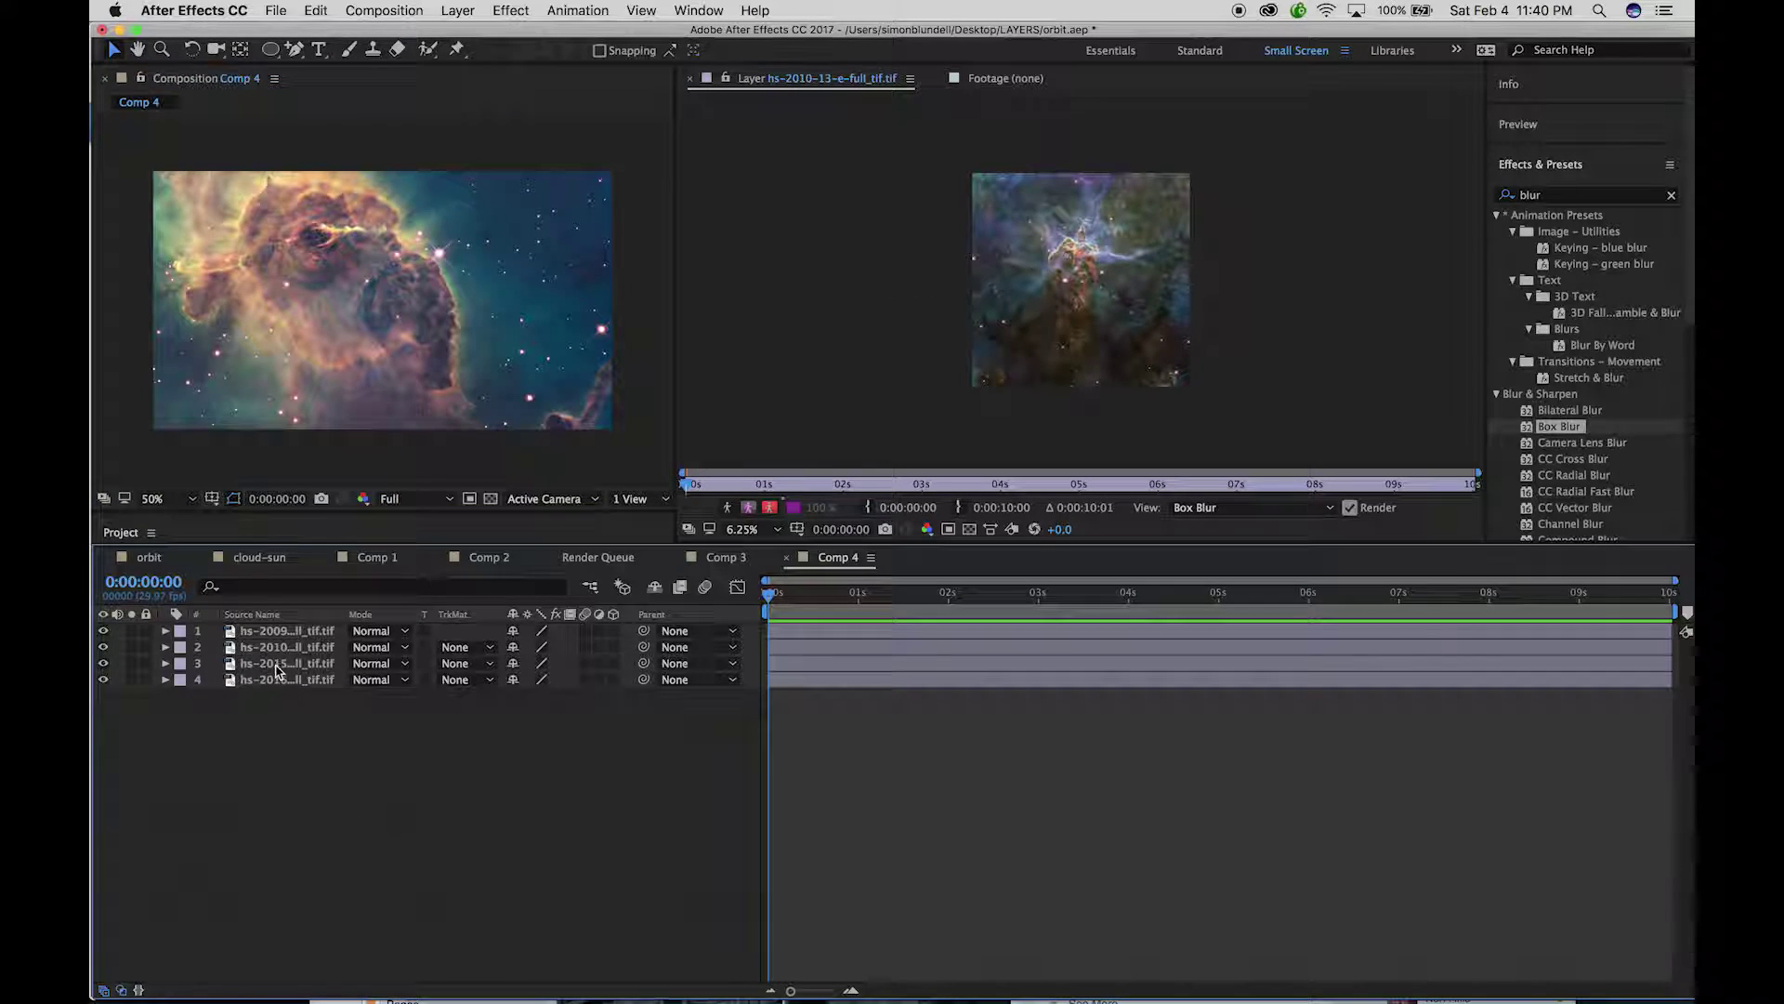
Open the hs-2009-25-l-full_tif.tif layer in the Layer viewer and expand its Transform properties
double_click(247, 631)
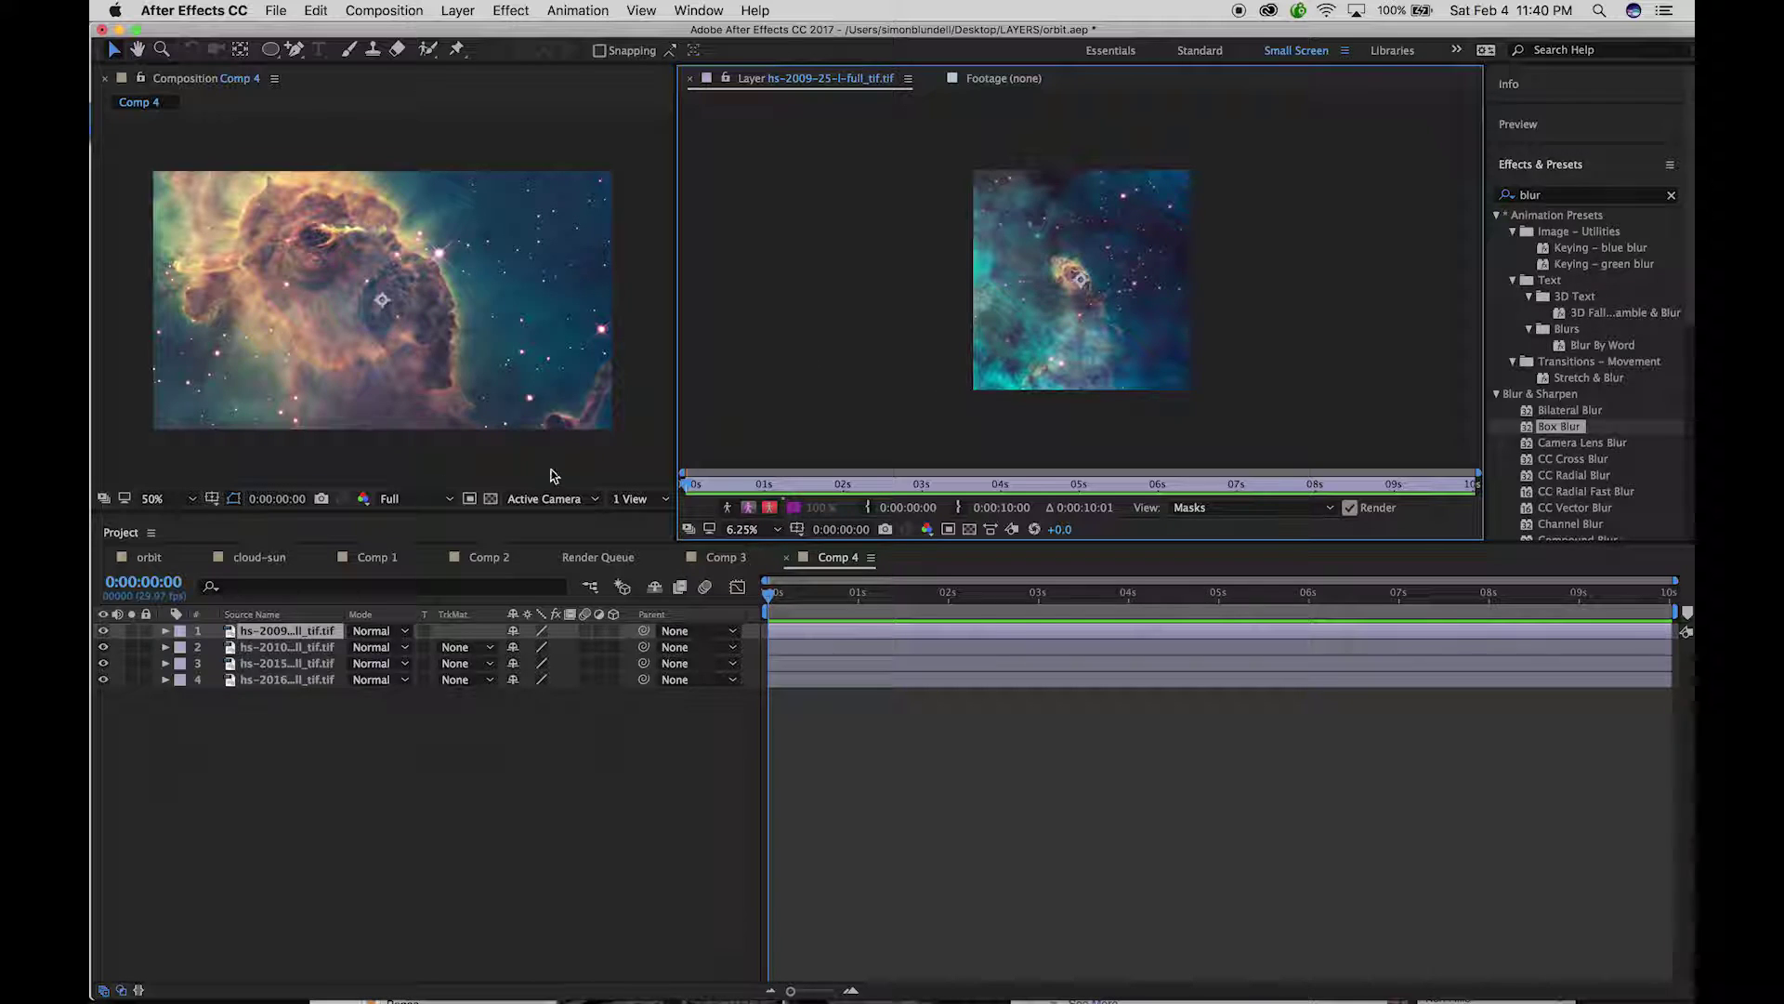
click(165, 631)
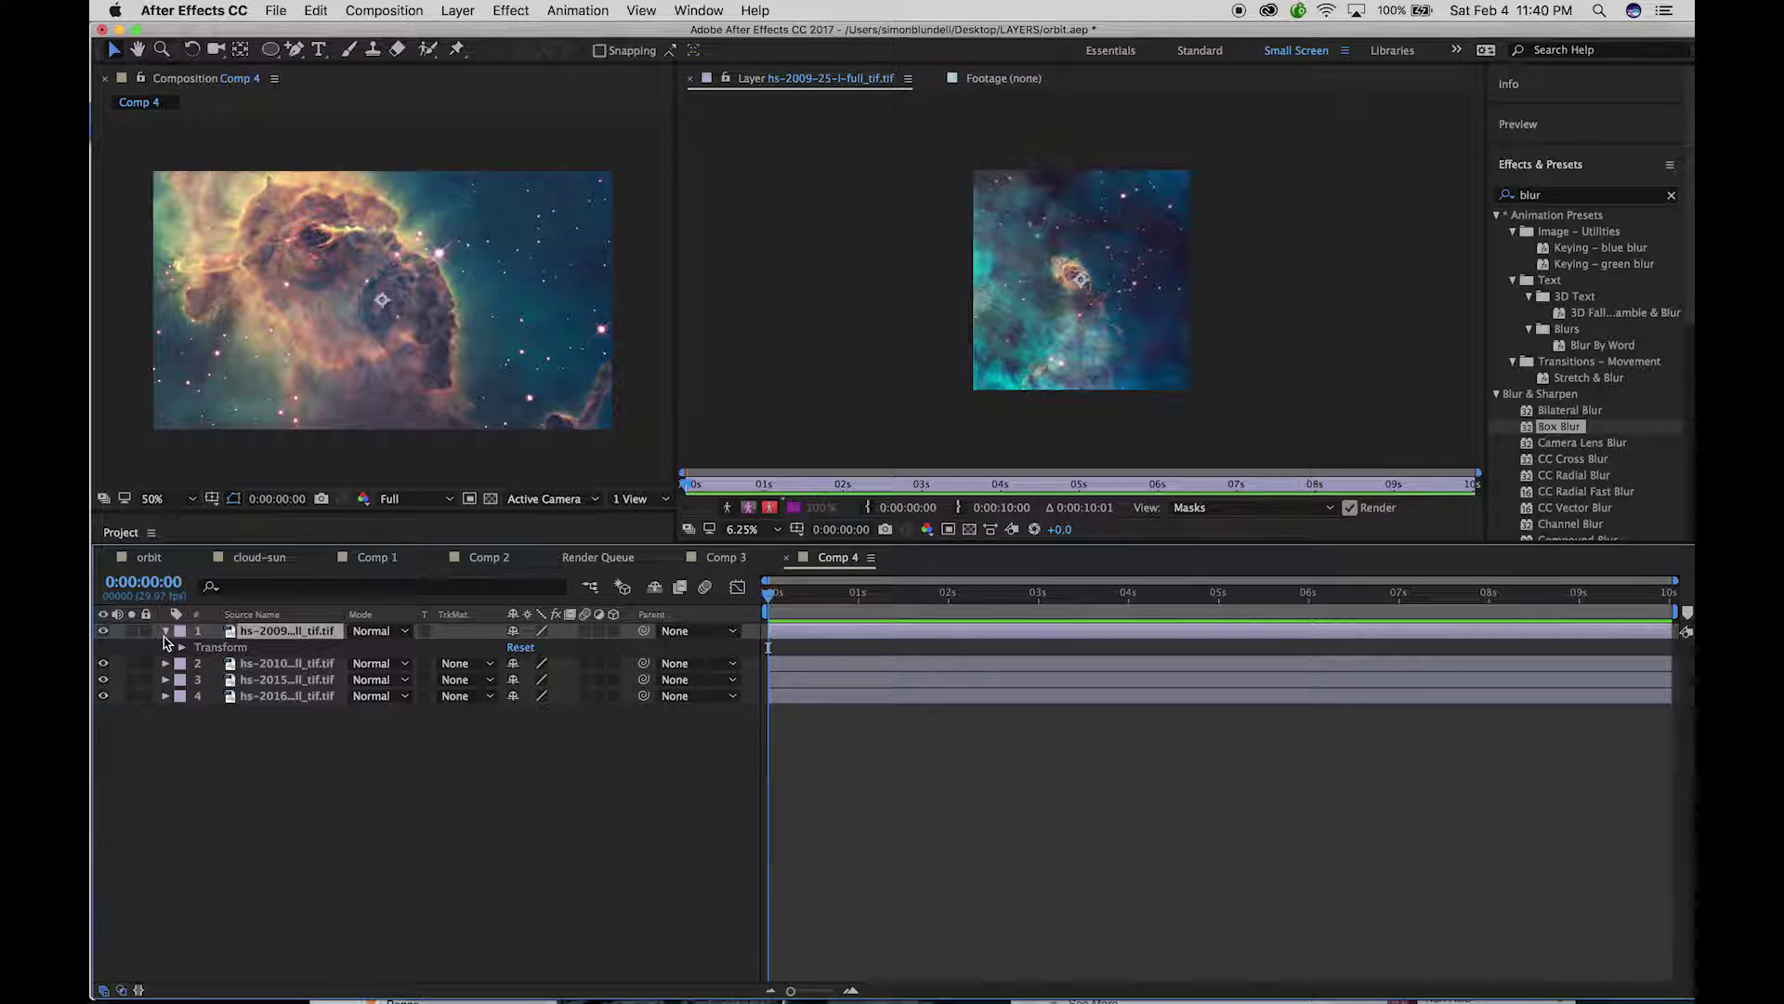
click(183, 650)
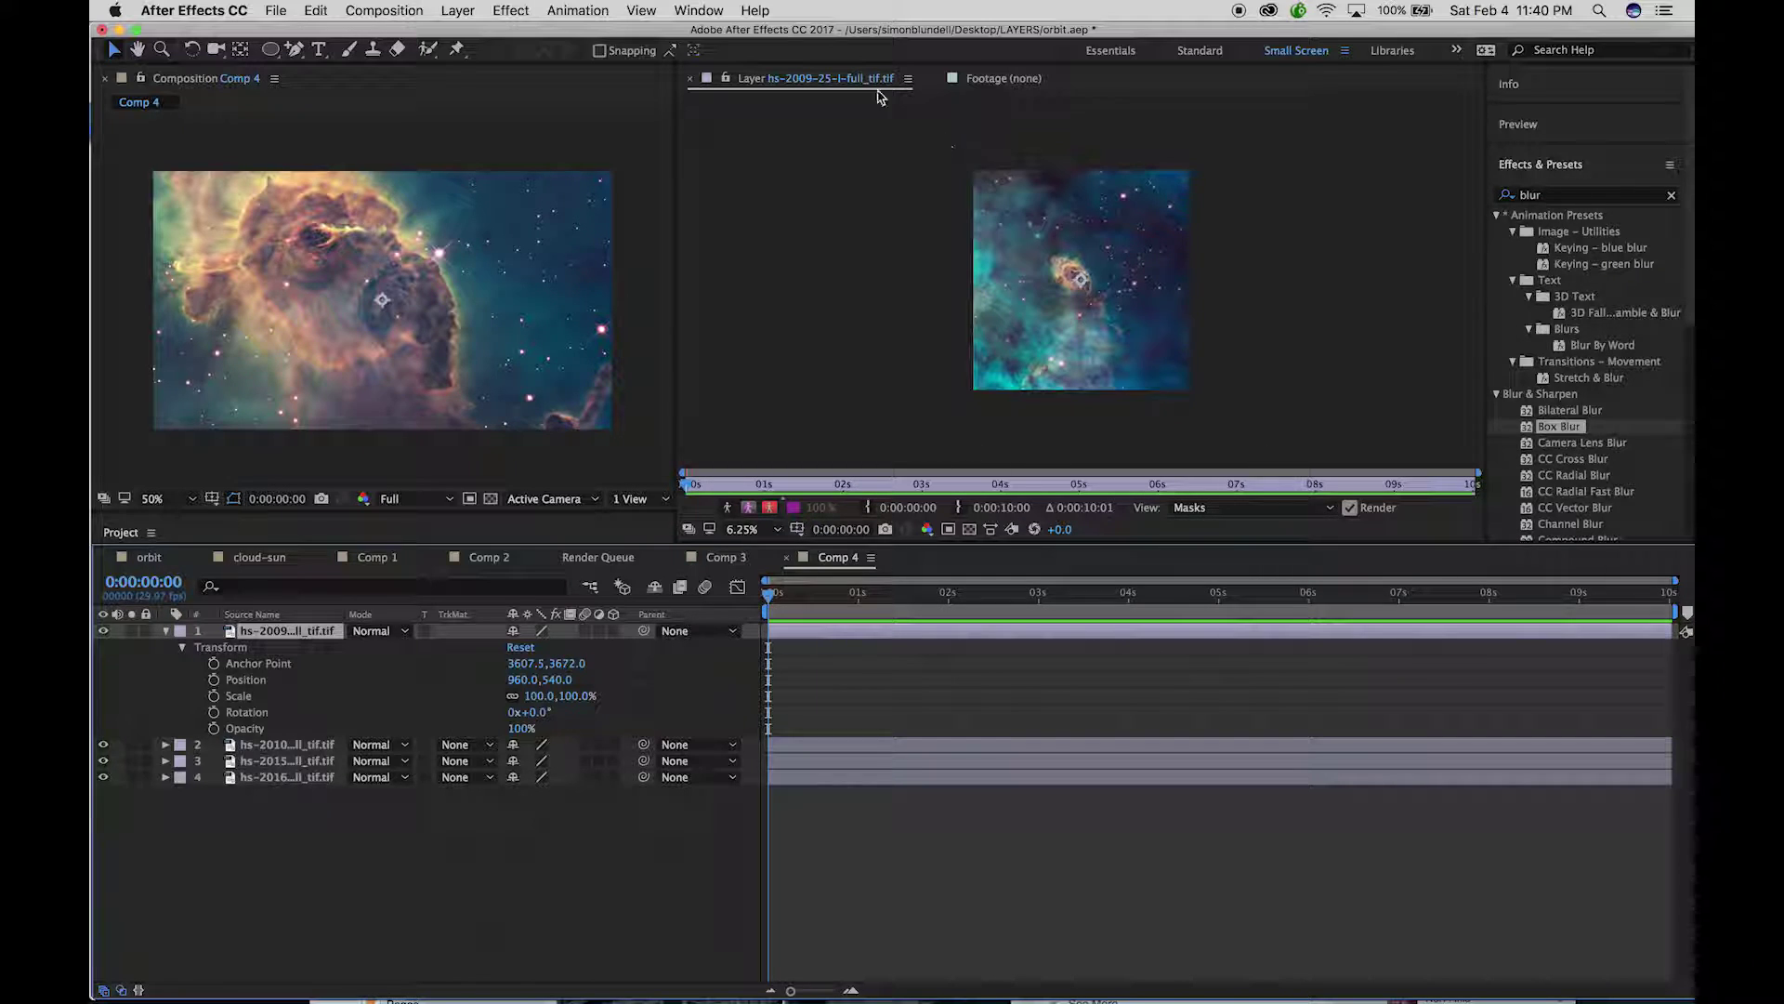
Set the Layer viewer to show the Anchor Point Path of the hs-2009 layer
click(1314, 508)
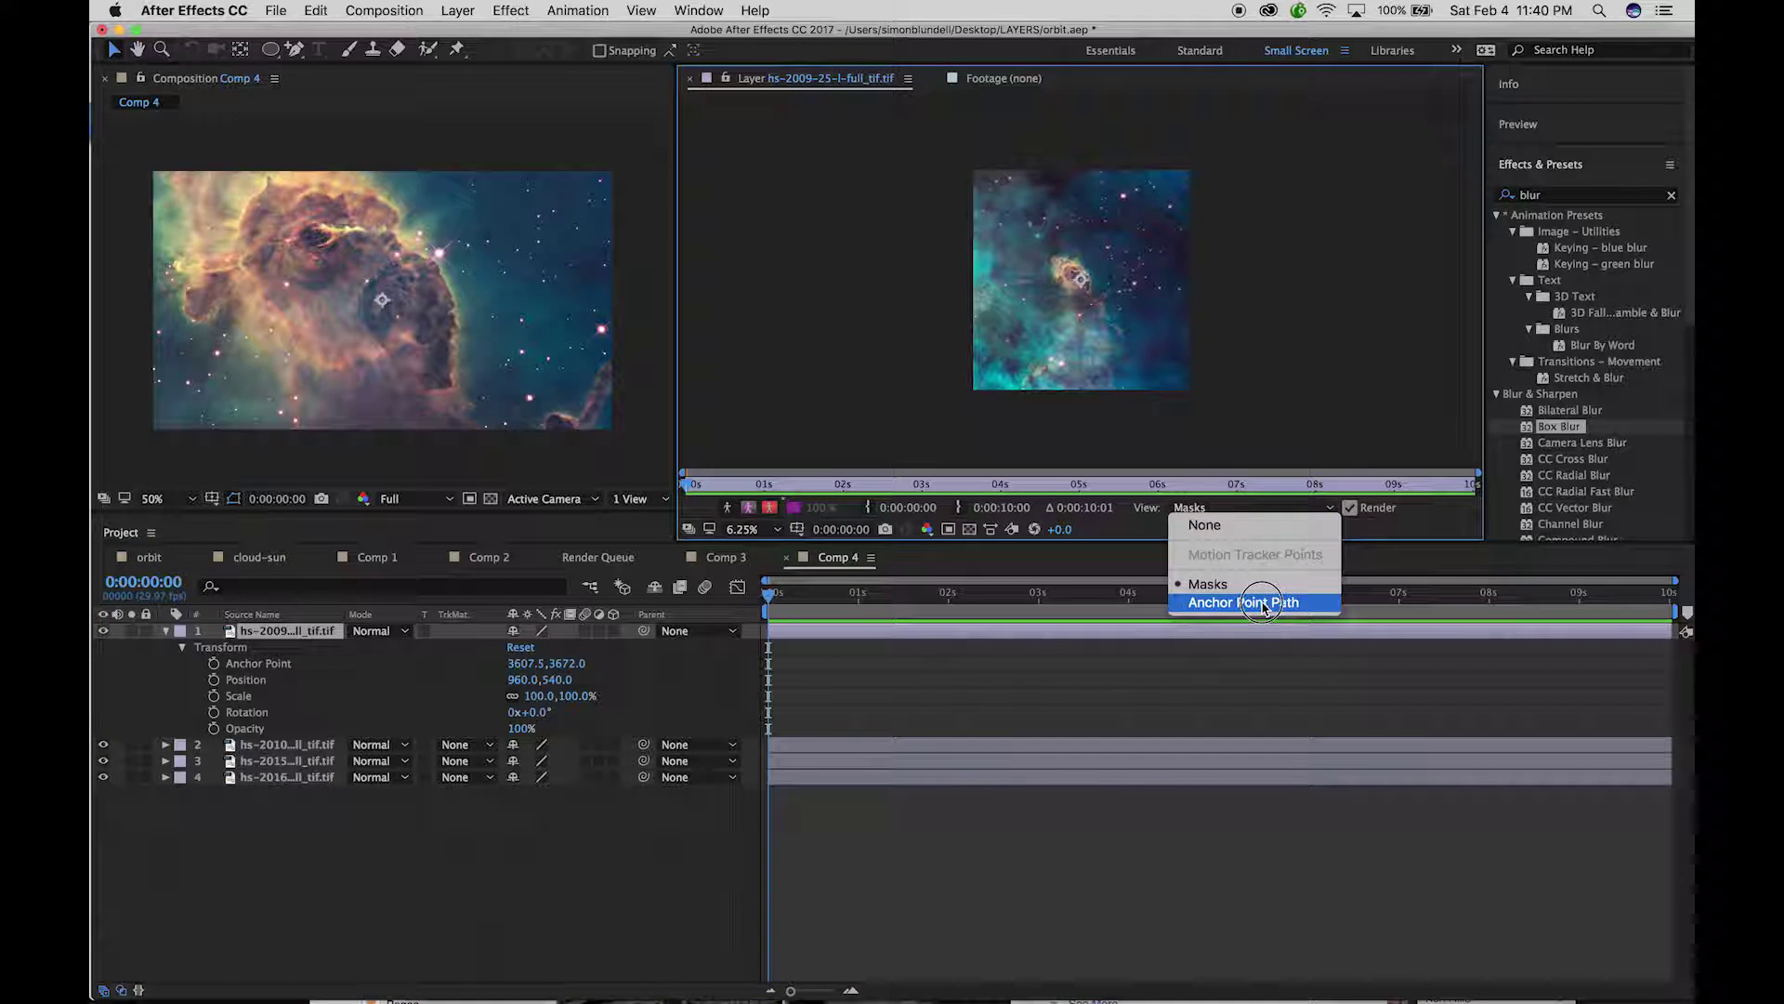
click(1306, 603)
click(1329, 511)
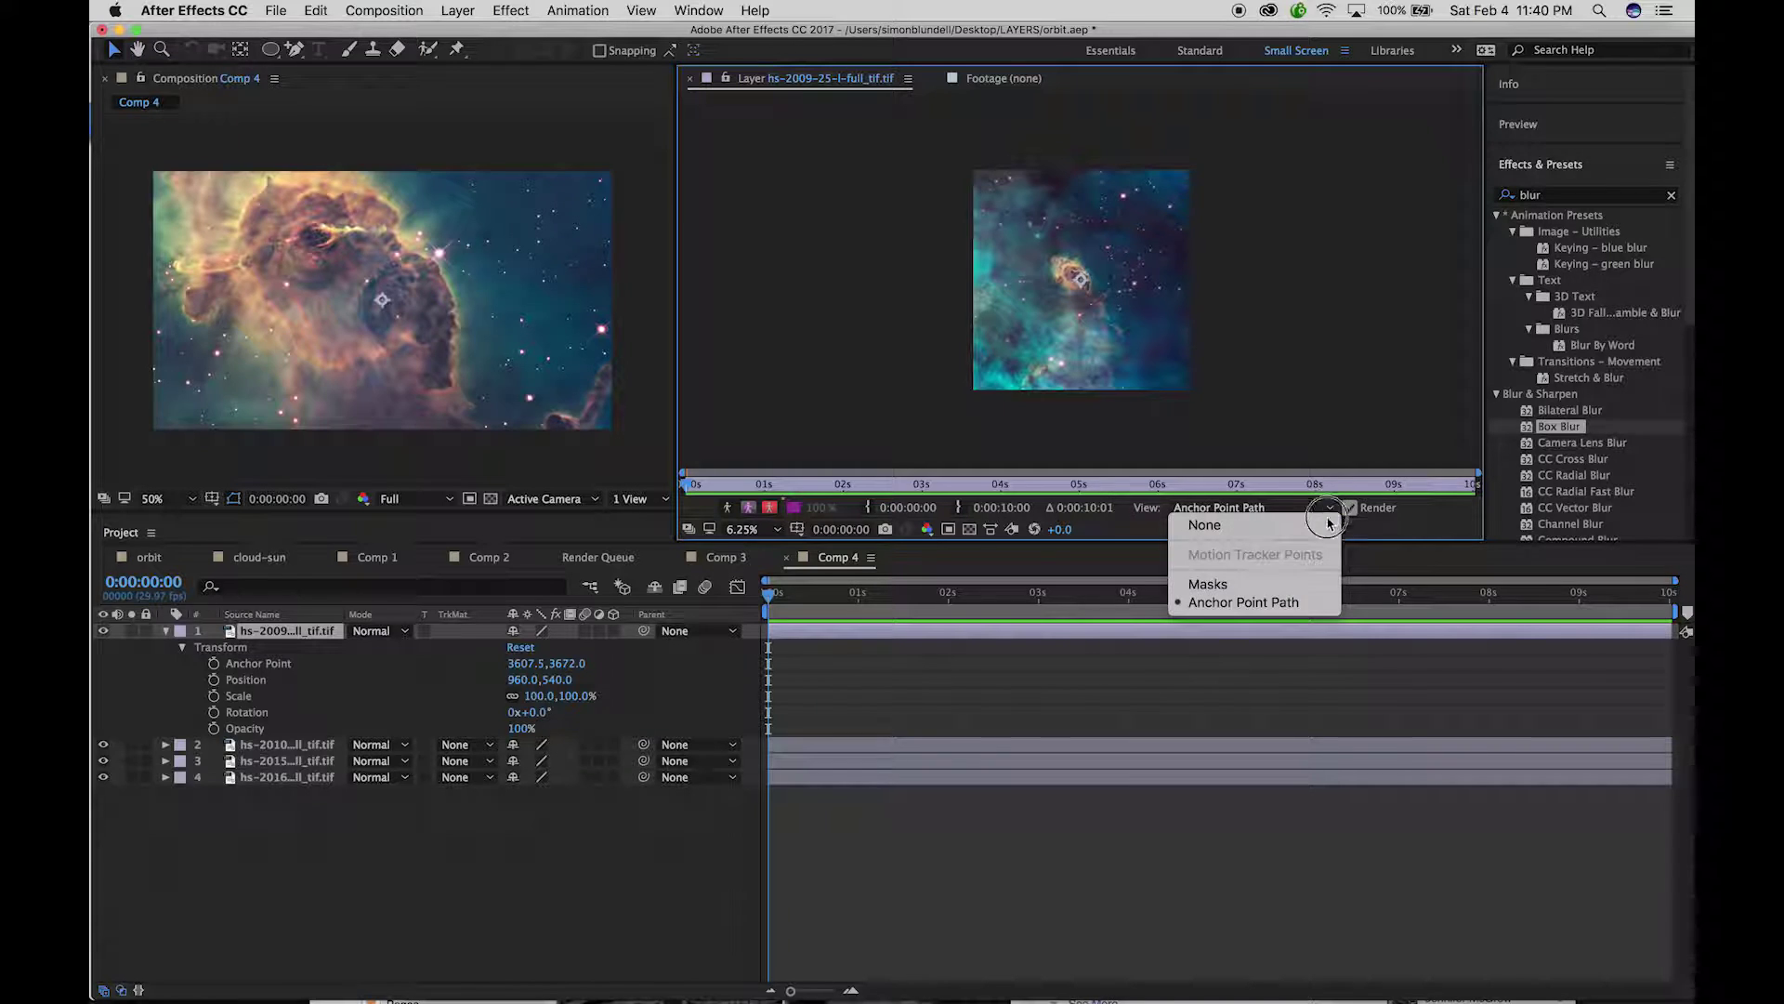
click(1298, 603)
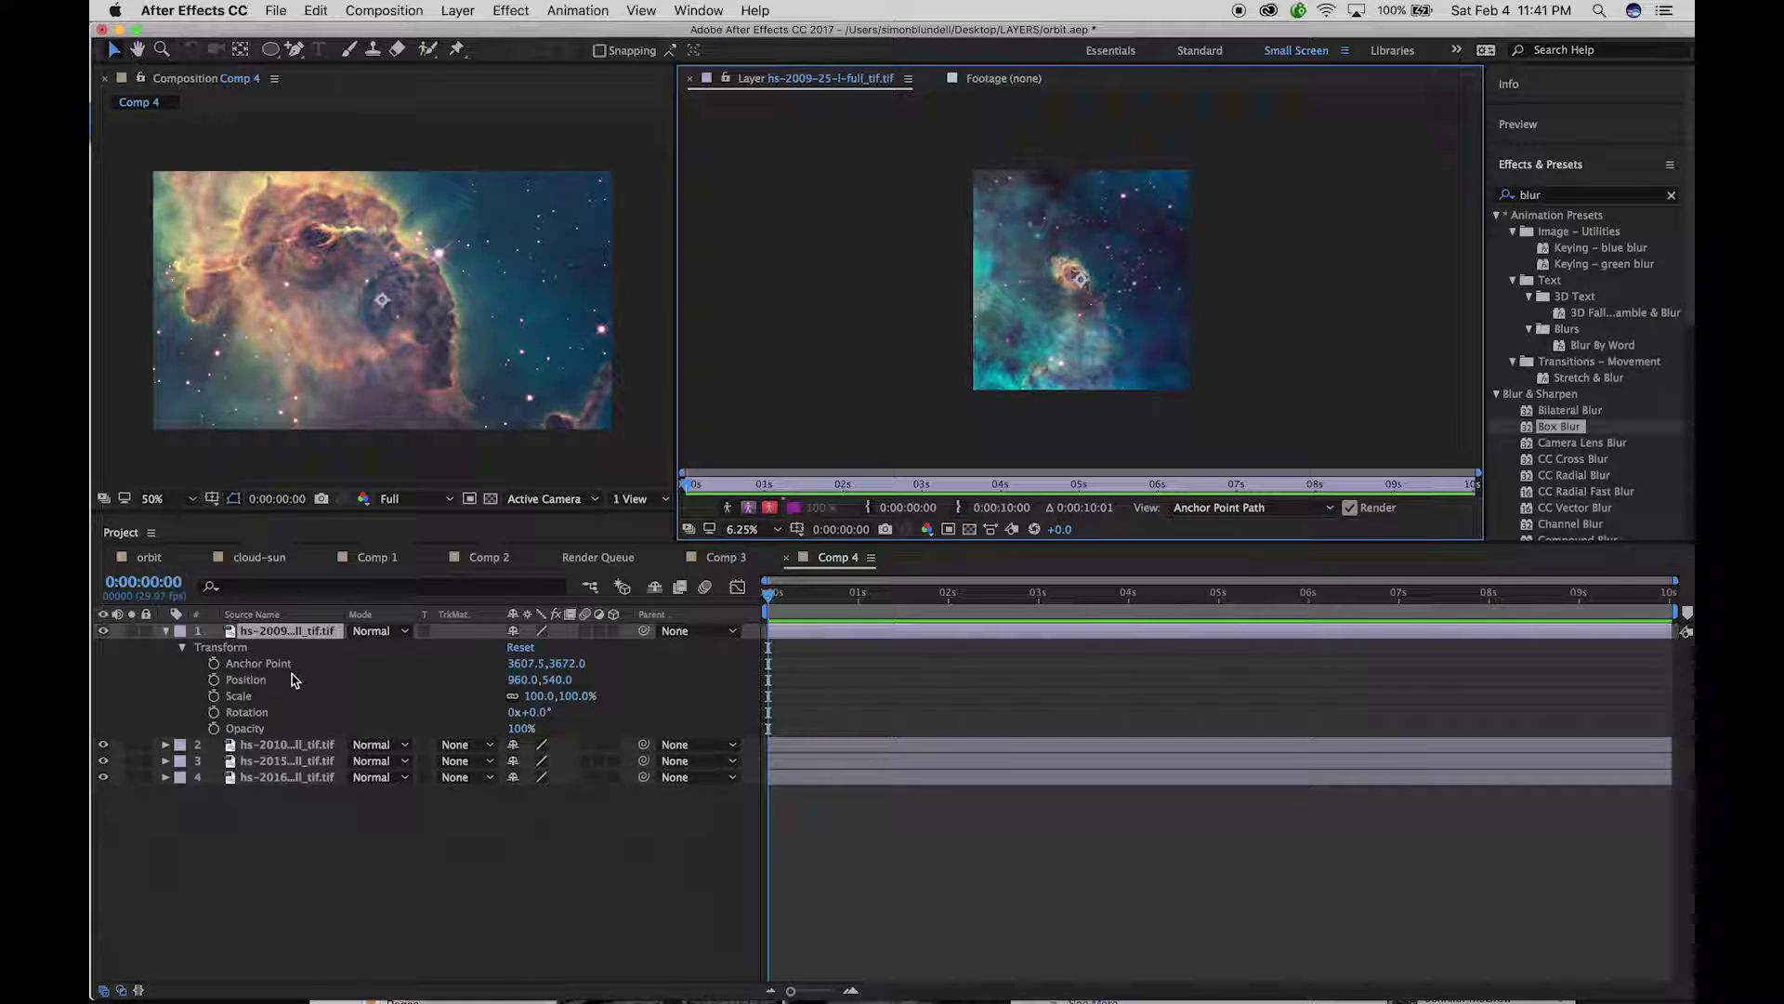
Keyframe the hs-2009 layer's Anchor Point at about 5143.5, 1528 at 0 seconds and about 3607.5, 5464 at 6 seconds
click(214, 665)
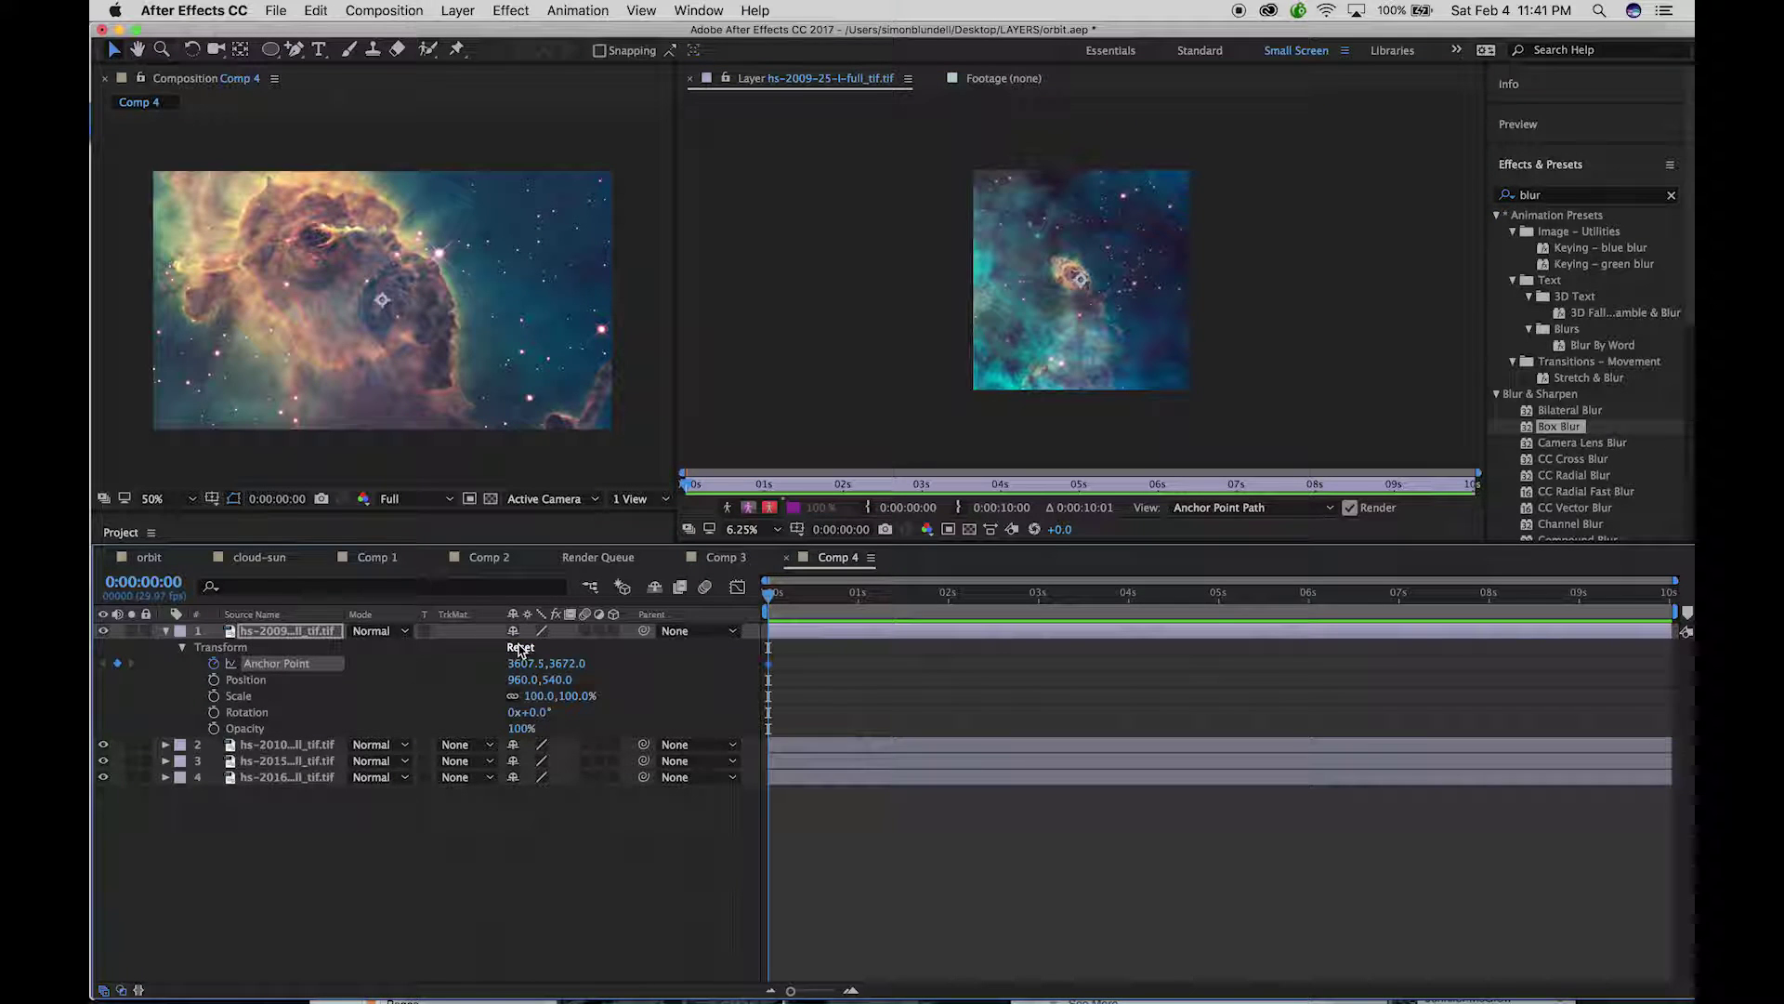
drag(1086, 284, 1129, 216)
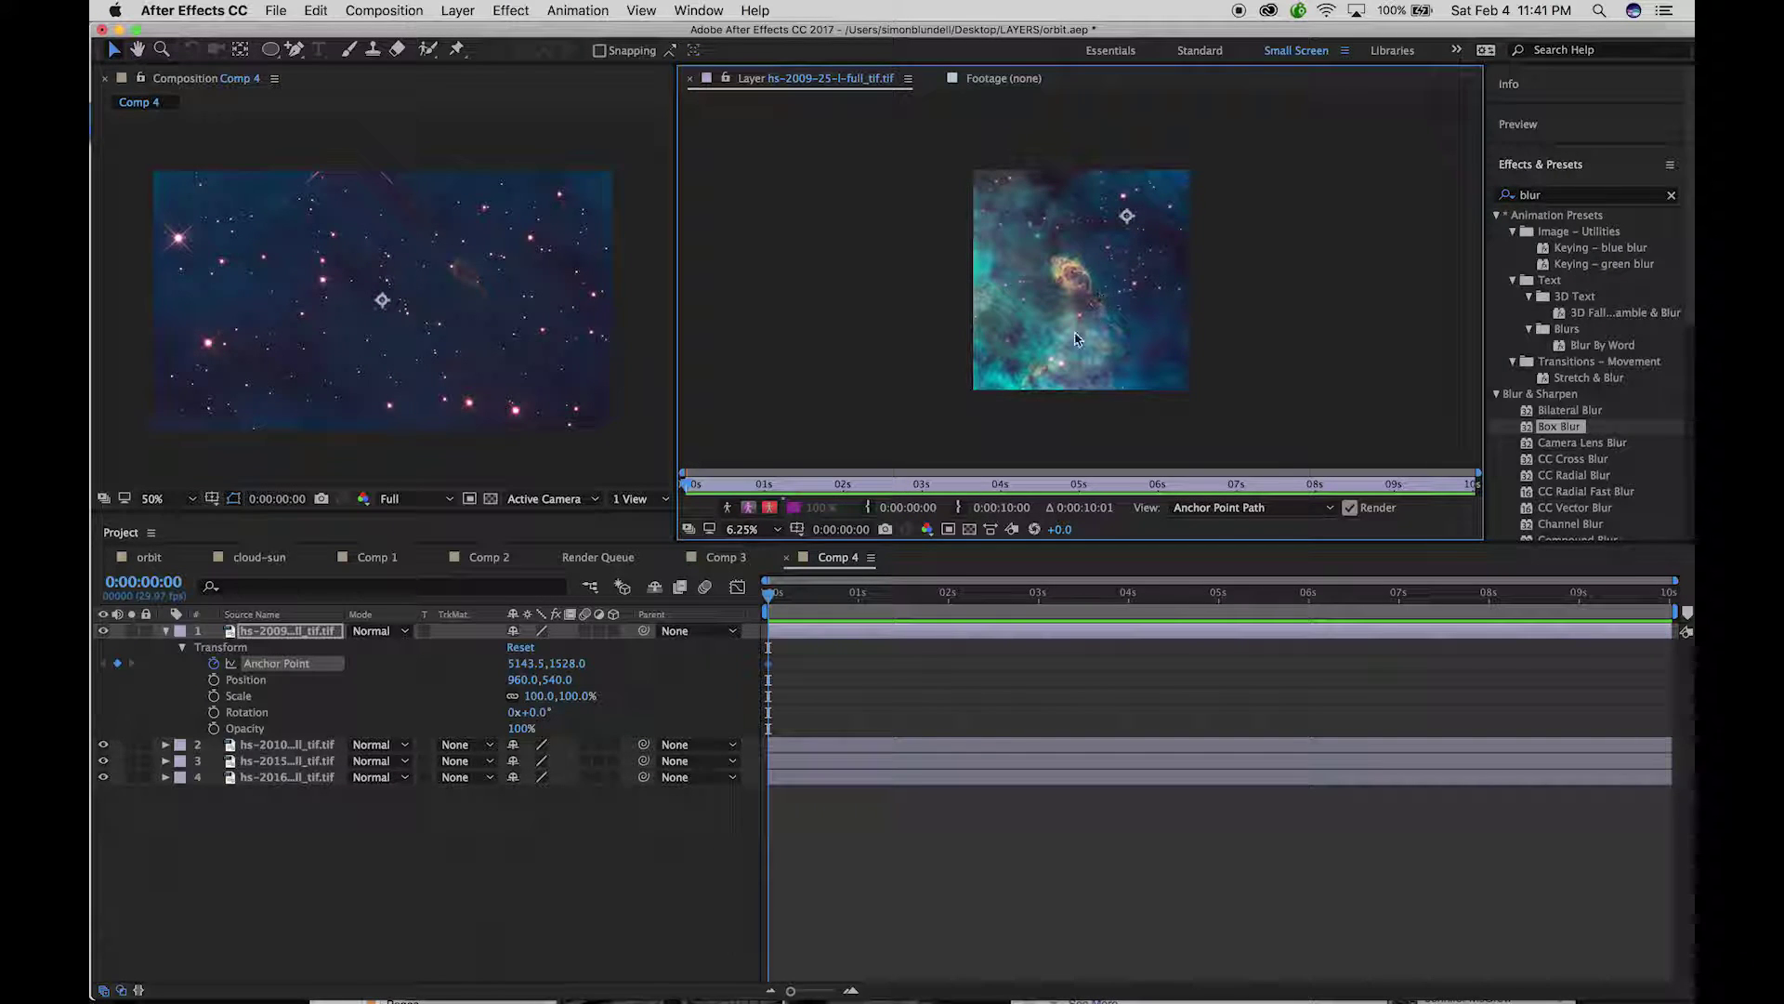
drag(768, 592, 1065, 592)
drag(1230, 574, 1309, 573)
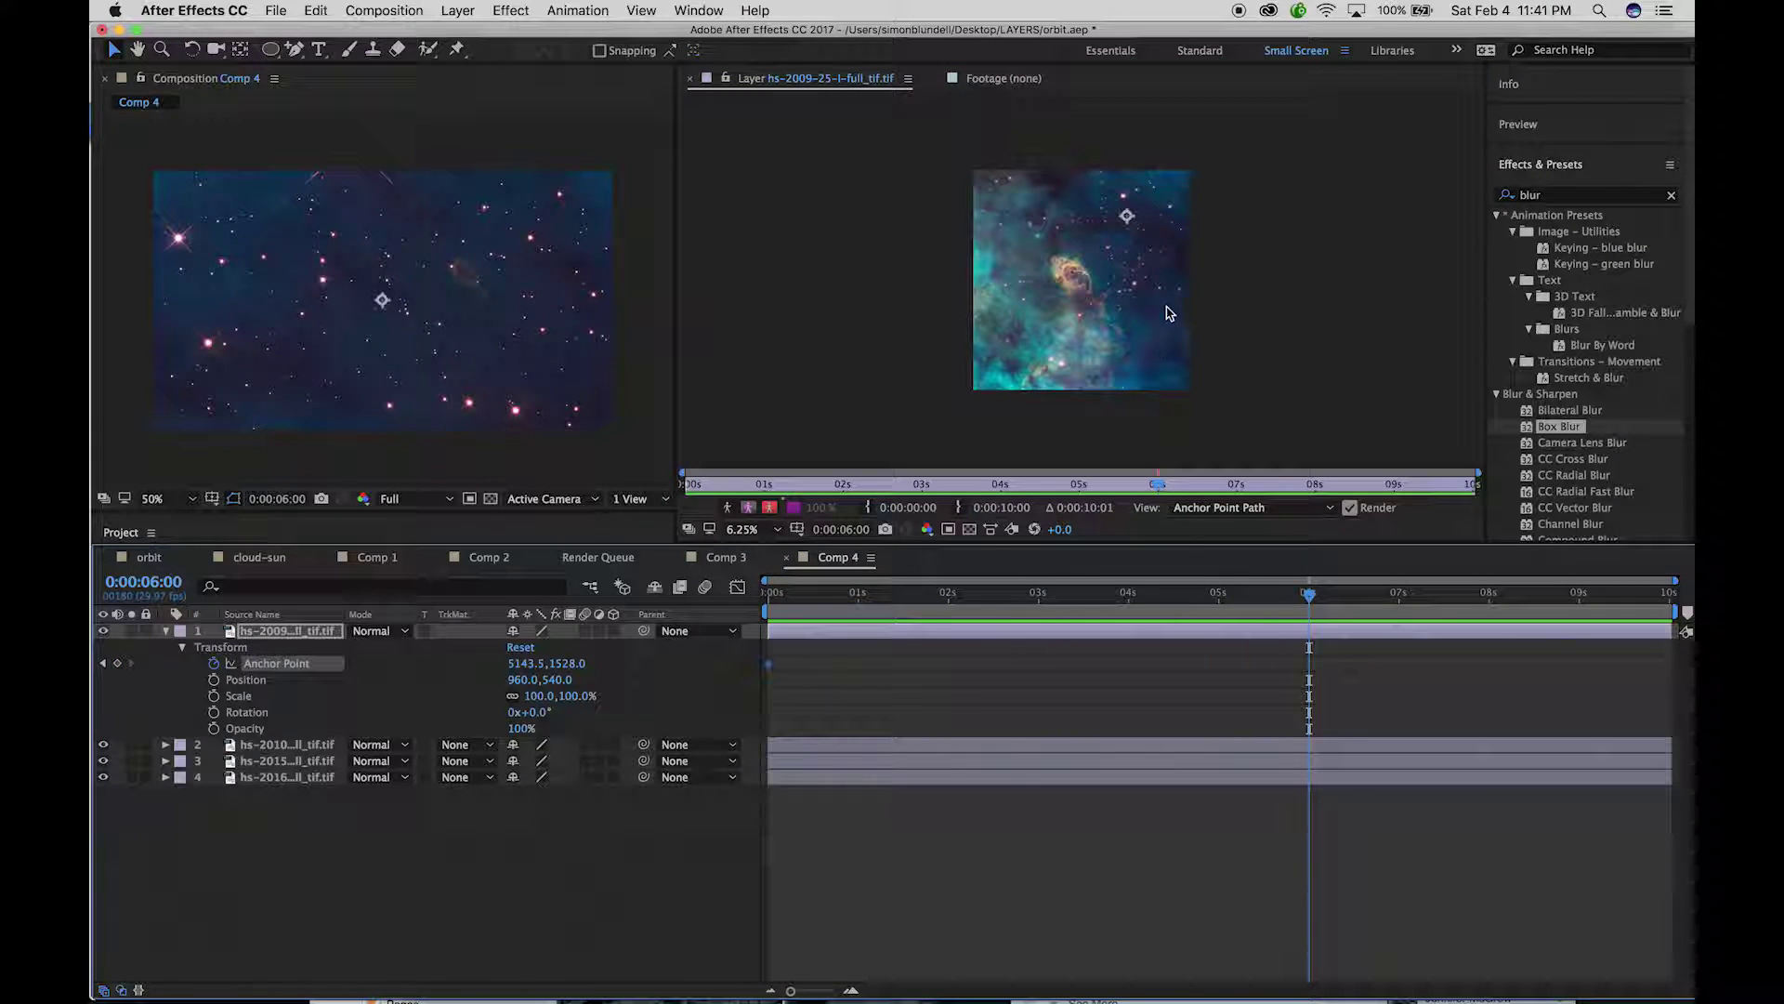
drag(1126, 220, 1082, 341)
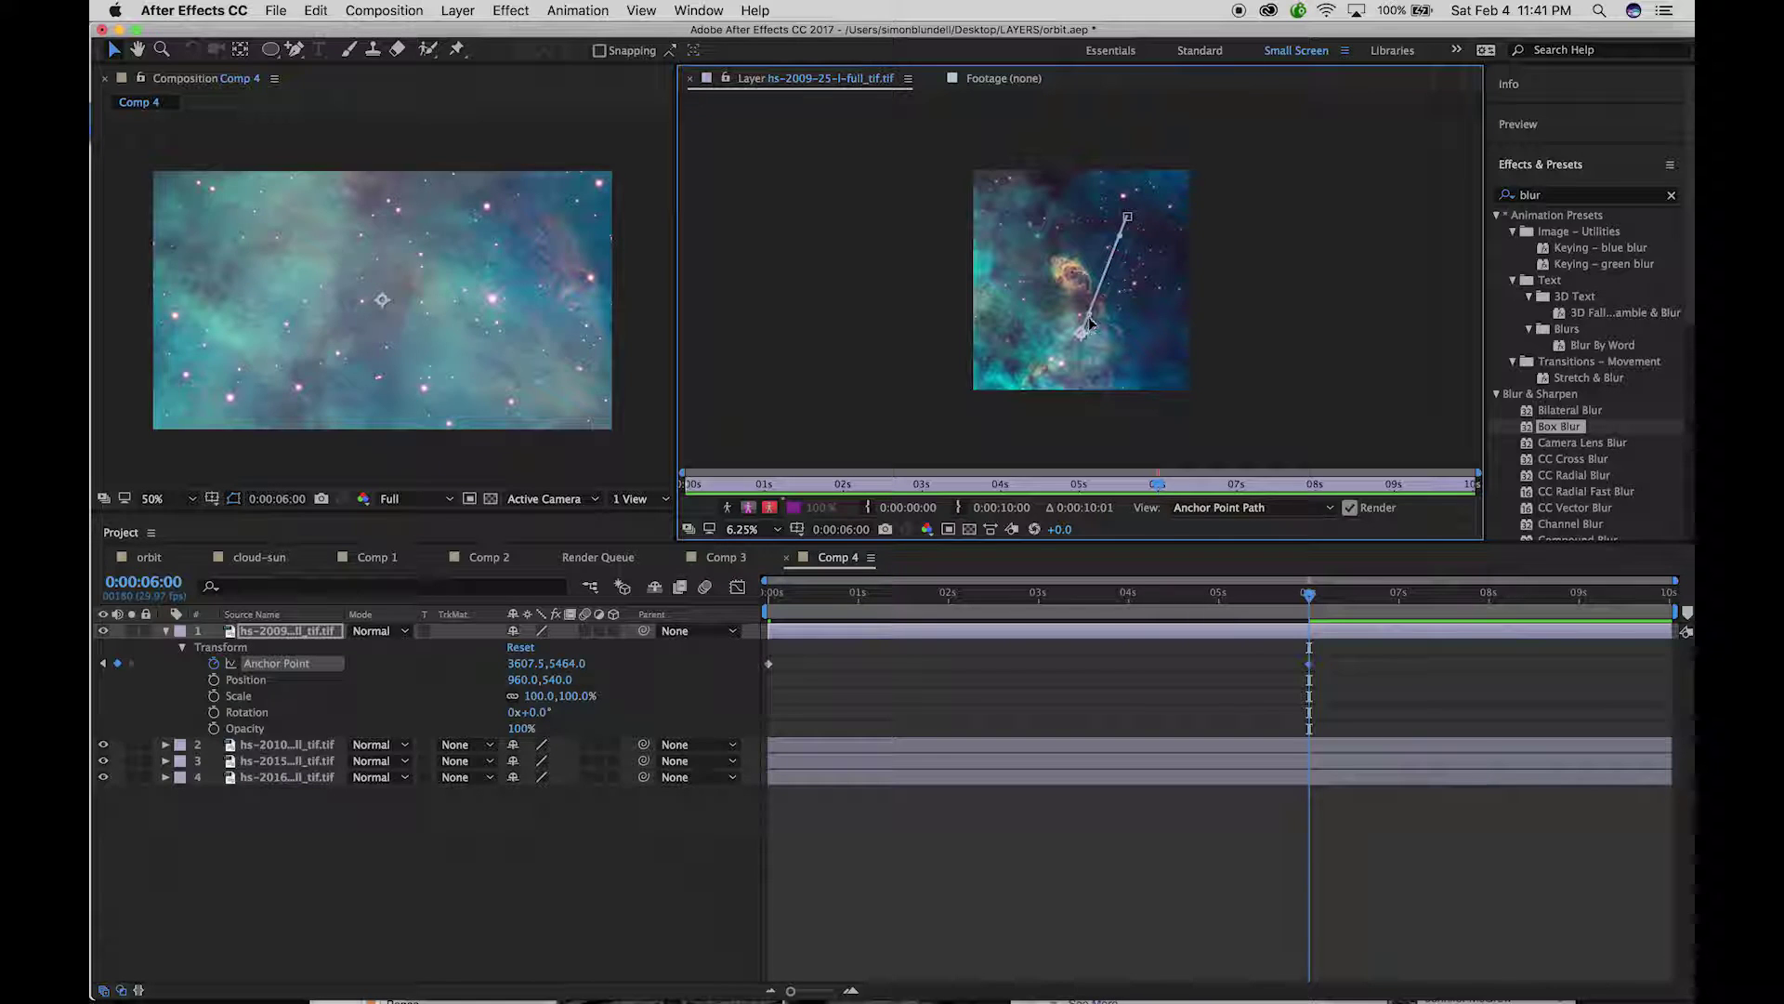
Bend the anchor point path into a curve and scrub through the timeline to preview the motion across the image
drag(1091, 323, 1093, 234)
drag(1308, 592, 708, 573)
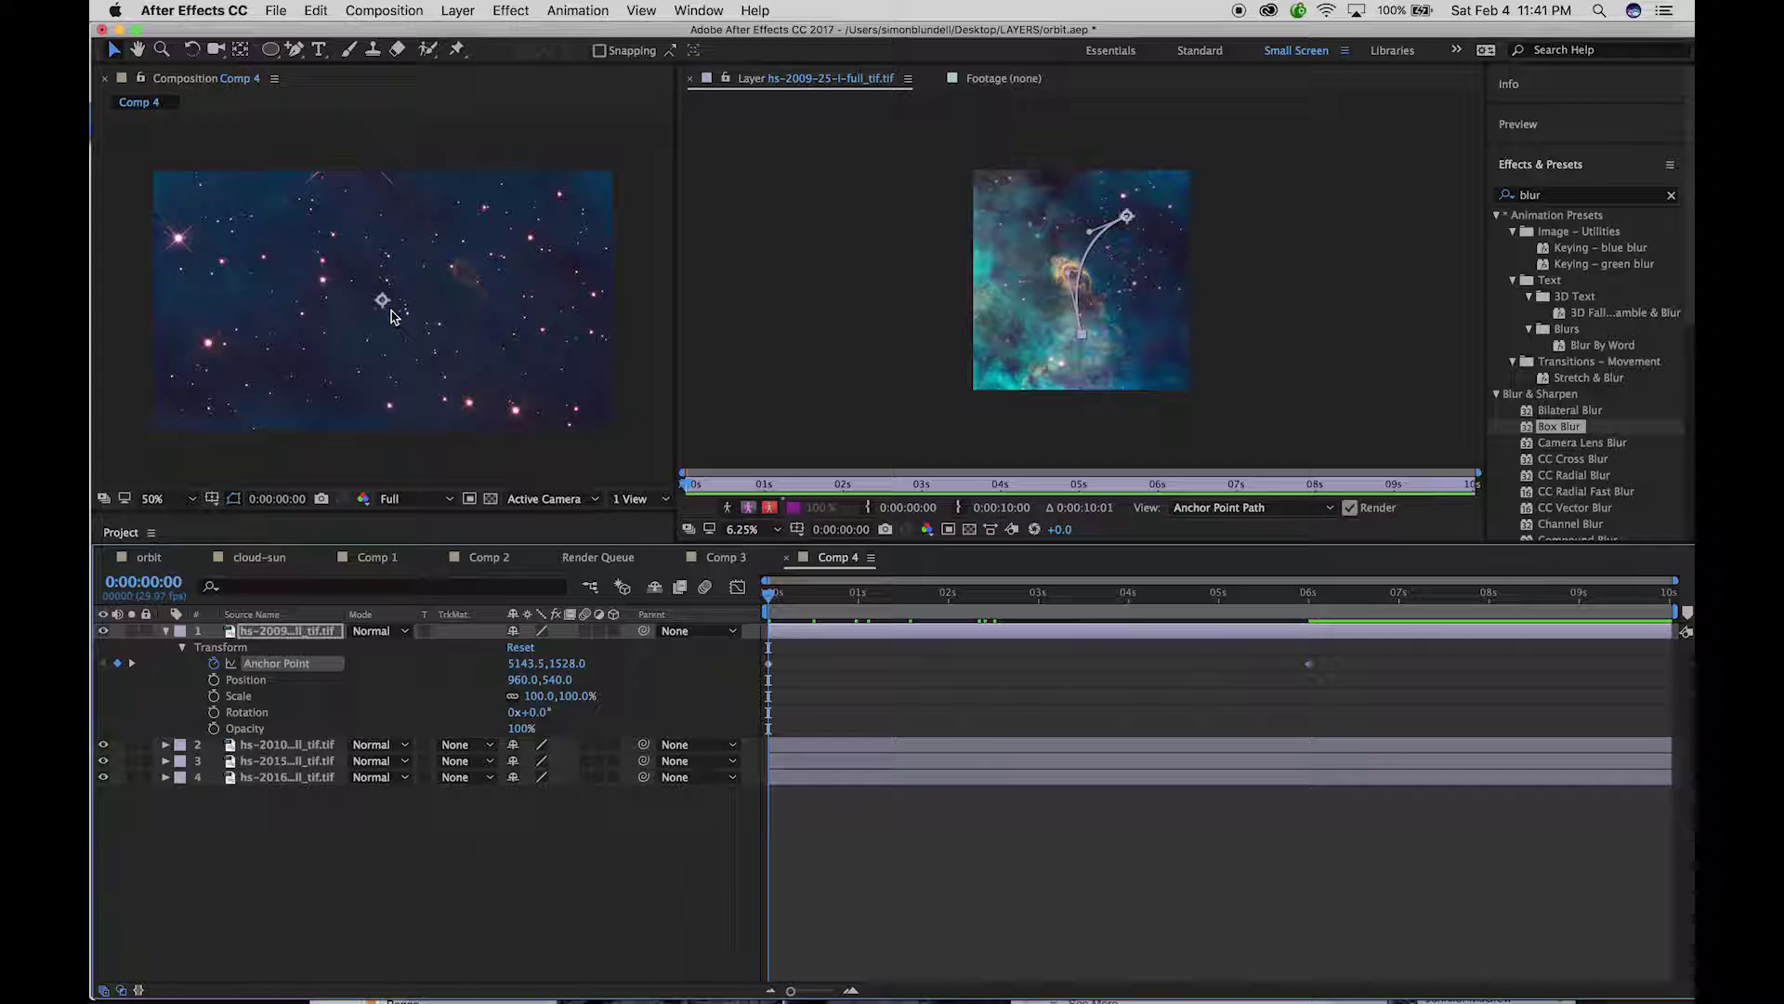
drag(771, 603, 1012, 593)
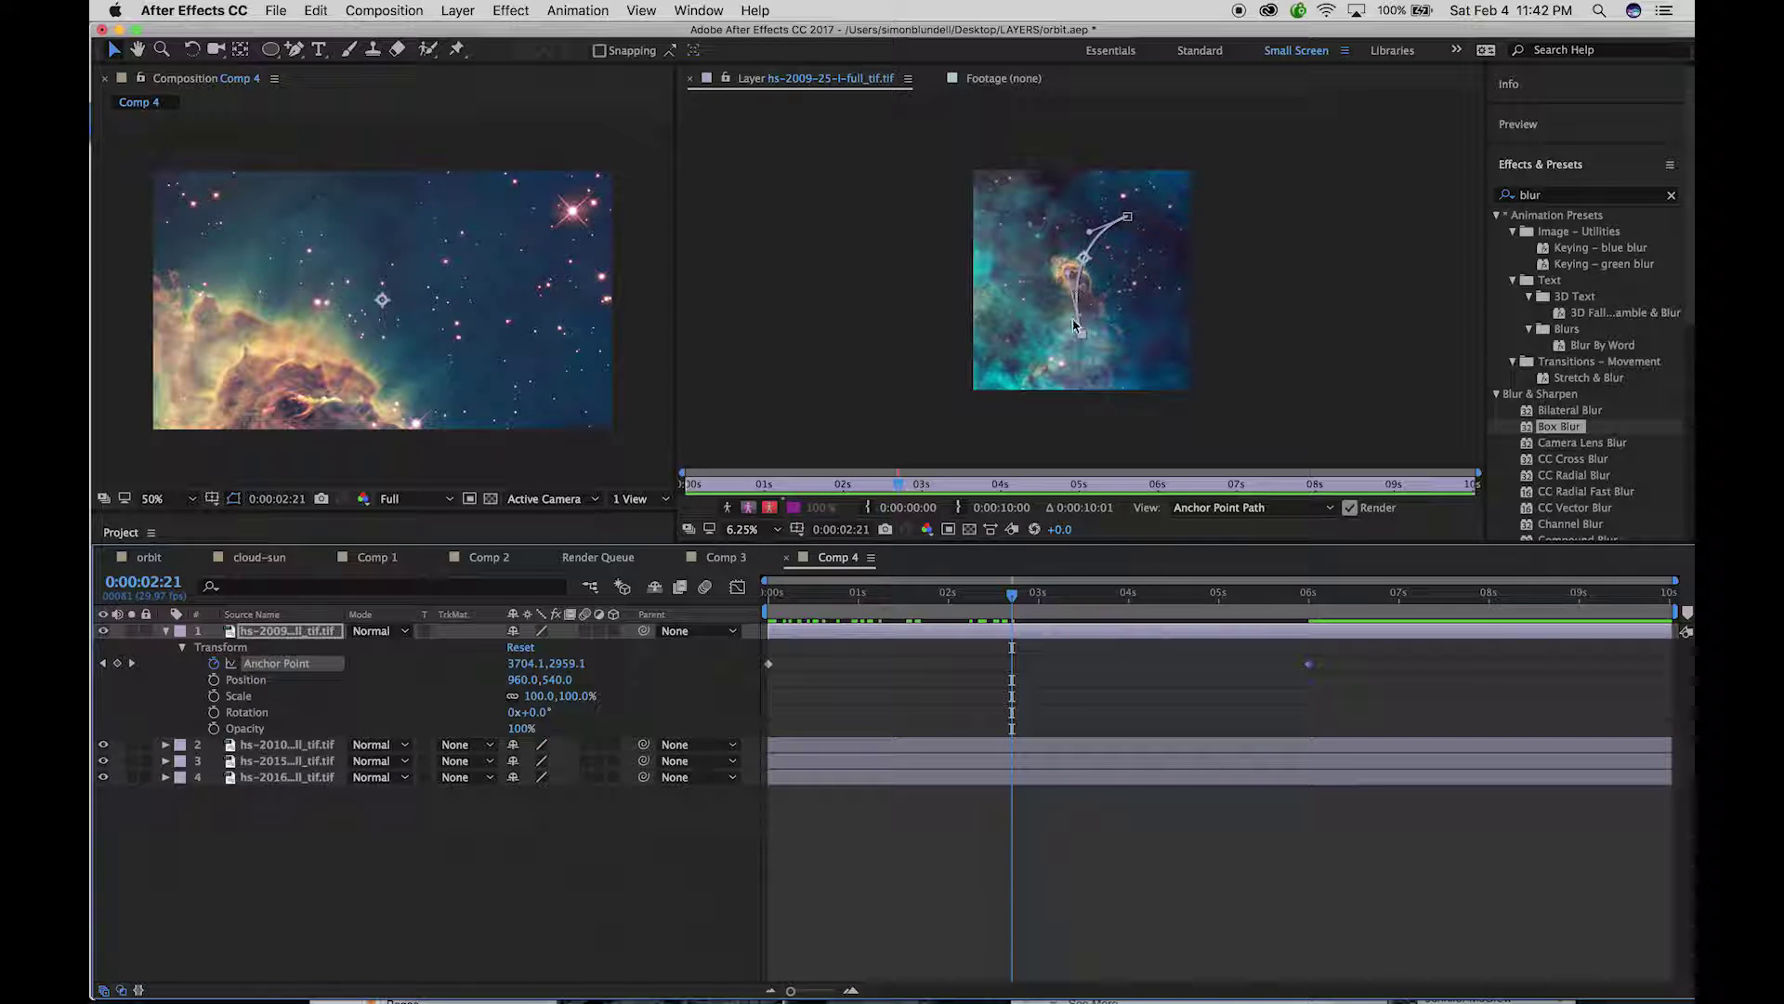
drag(1018, 609, 1176, 618)
drag(1248, 624, 681, 564)
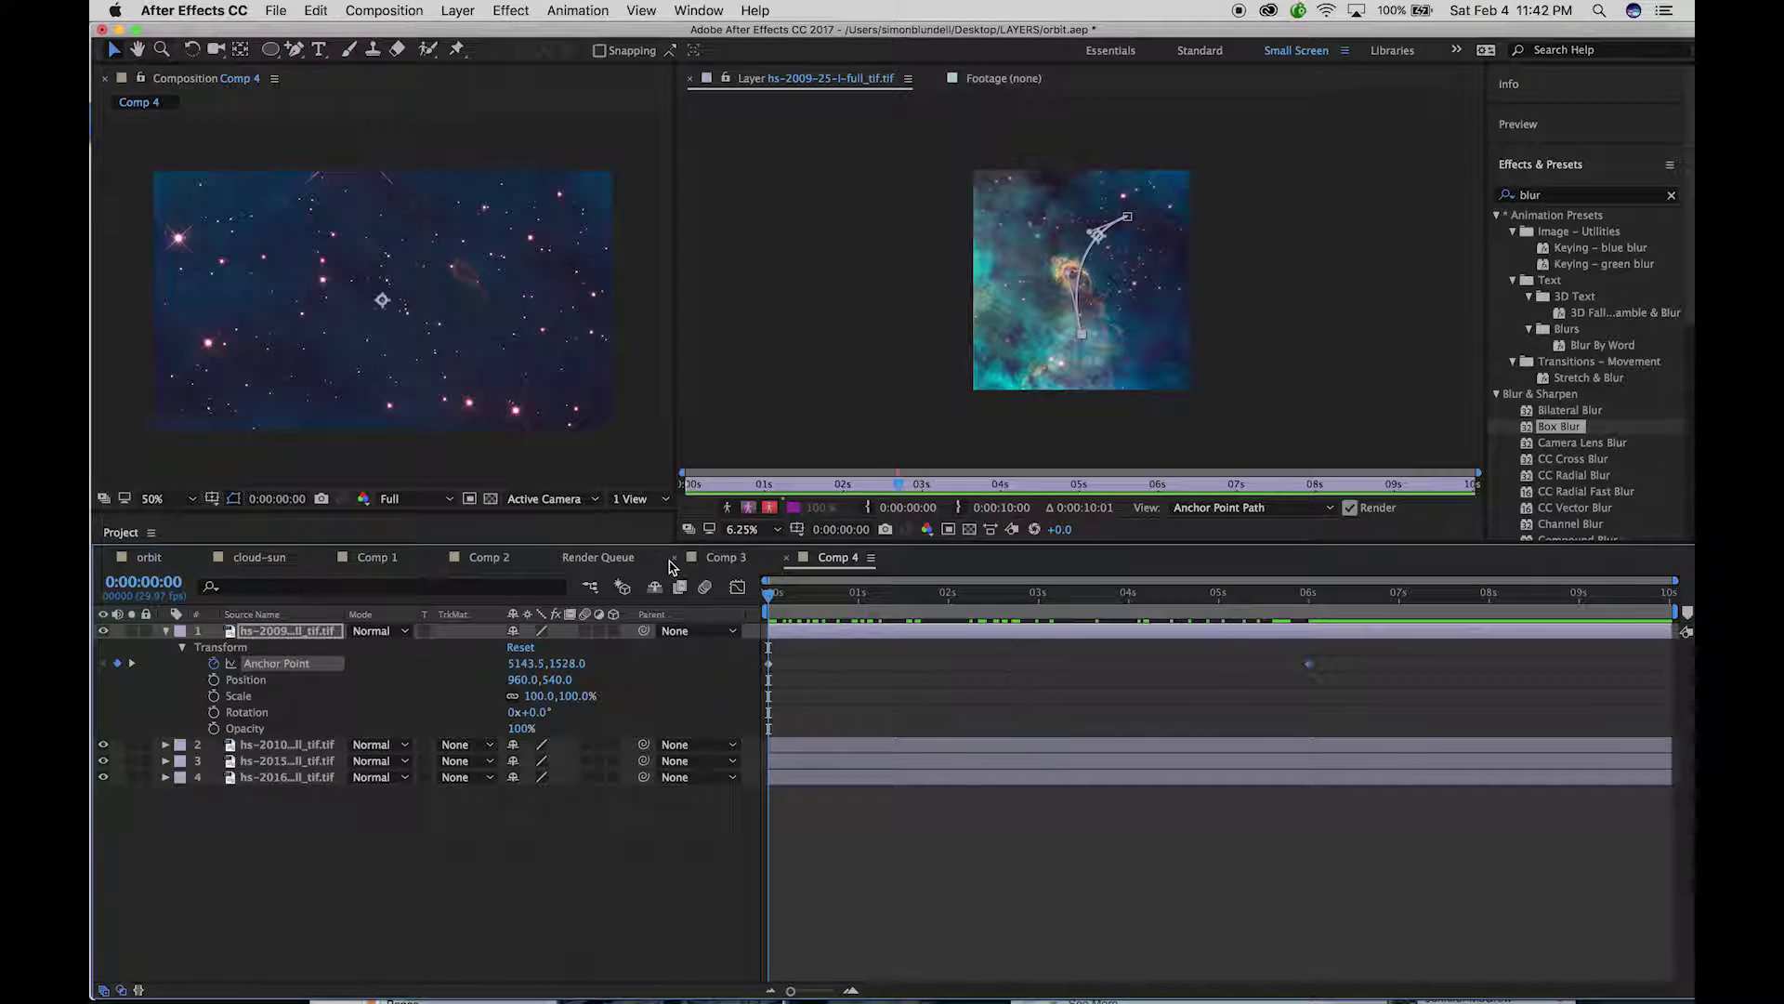
At 6 seconds, add a 29% Scale keyframe and adjust the Anchor Point keyframe to about 3575.5, 5272
key(k)
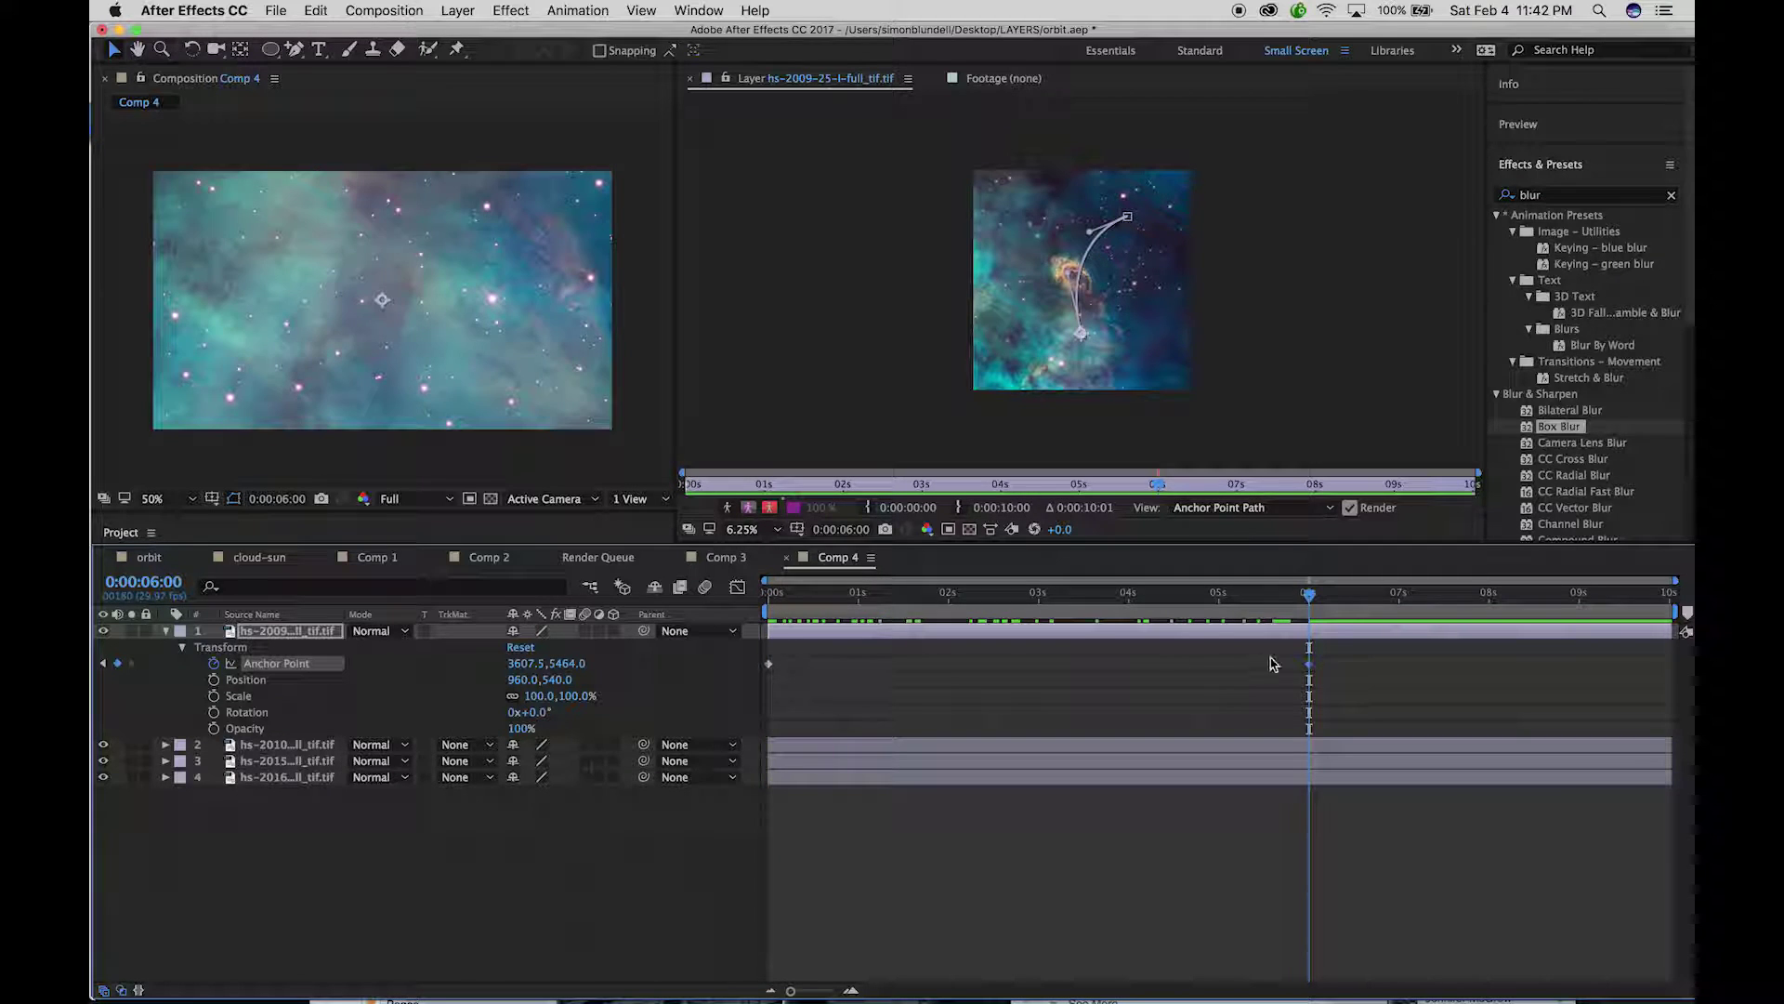
click(213, 696)
drag(576, 704, 500, 706)
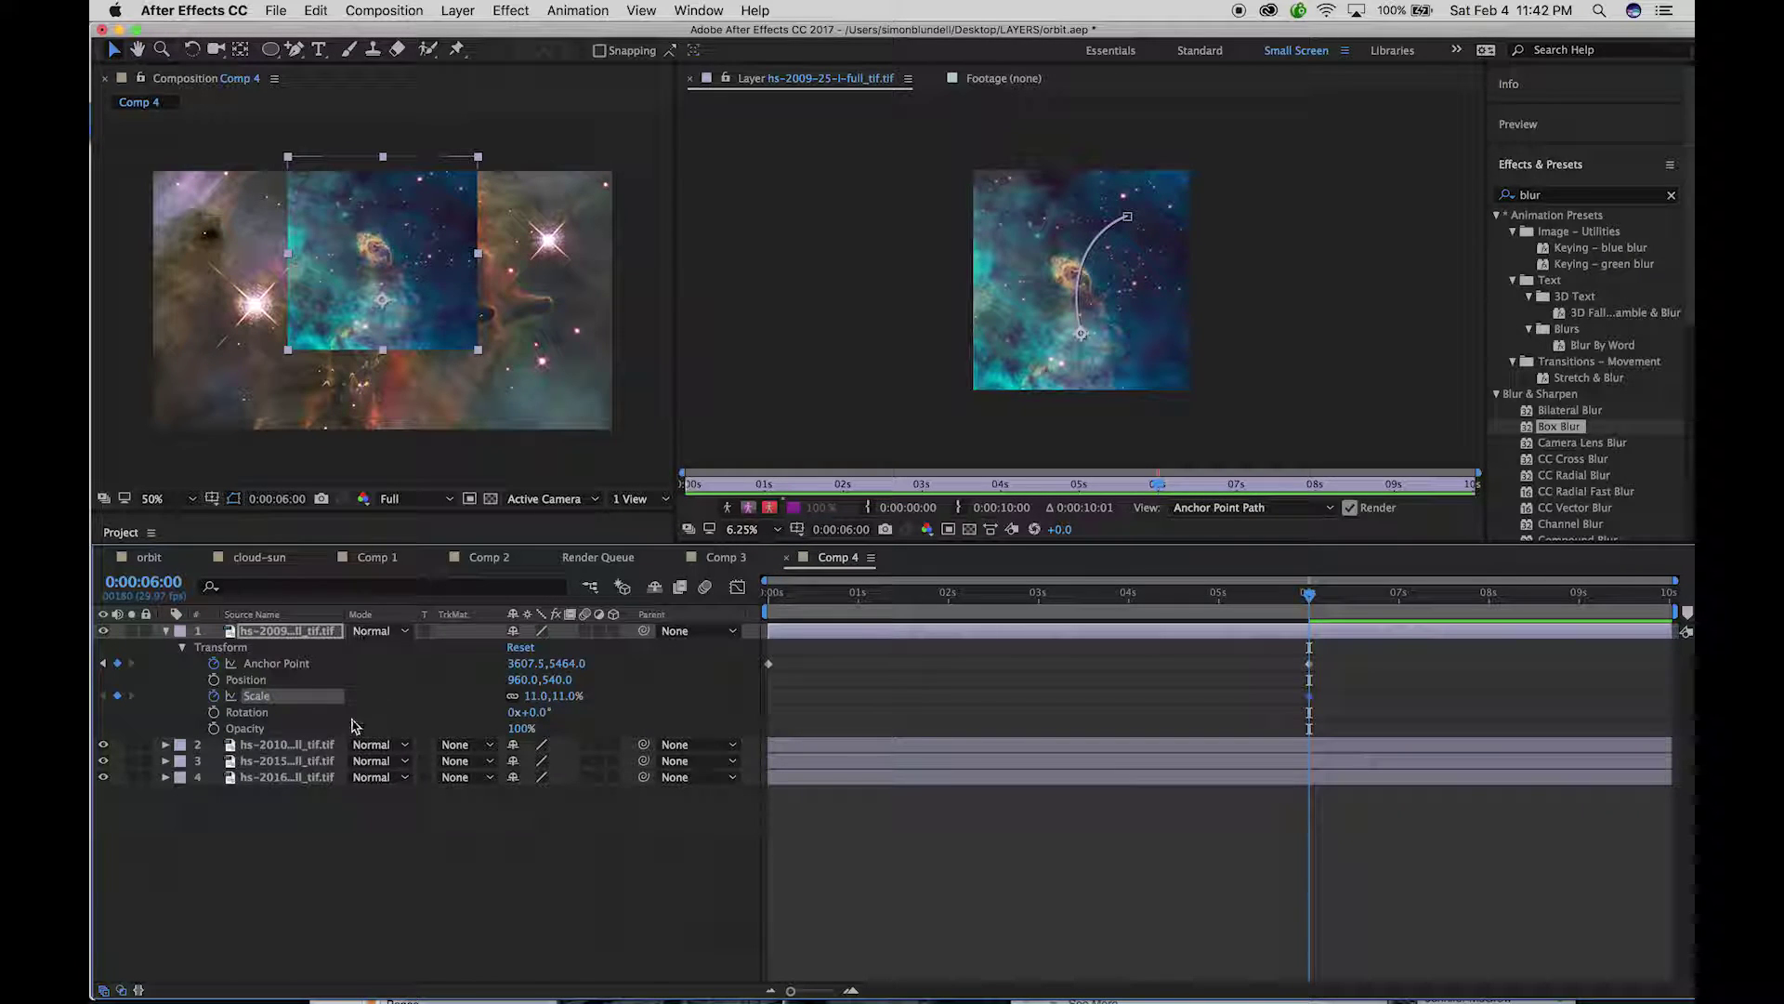
mouse_move(561, 702)
mouse_down()
mouse_move(597, 697)
mouse_move(578, 703)
mouse_up()
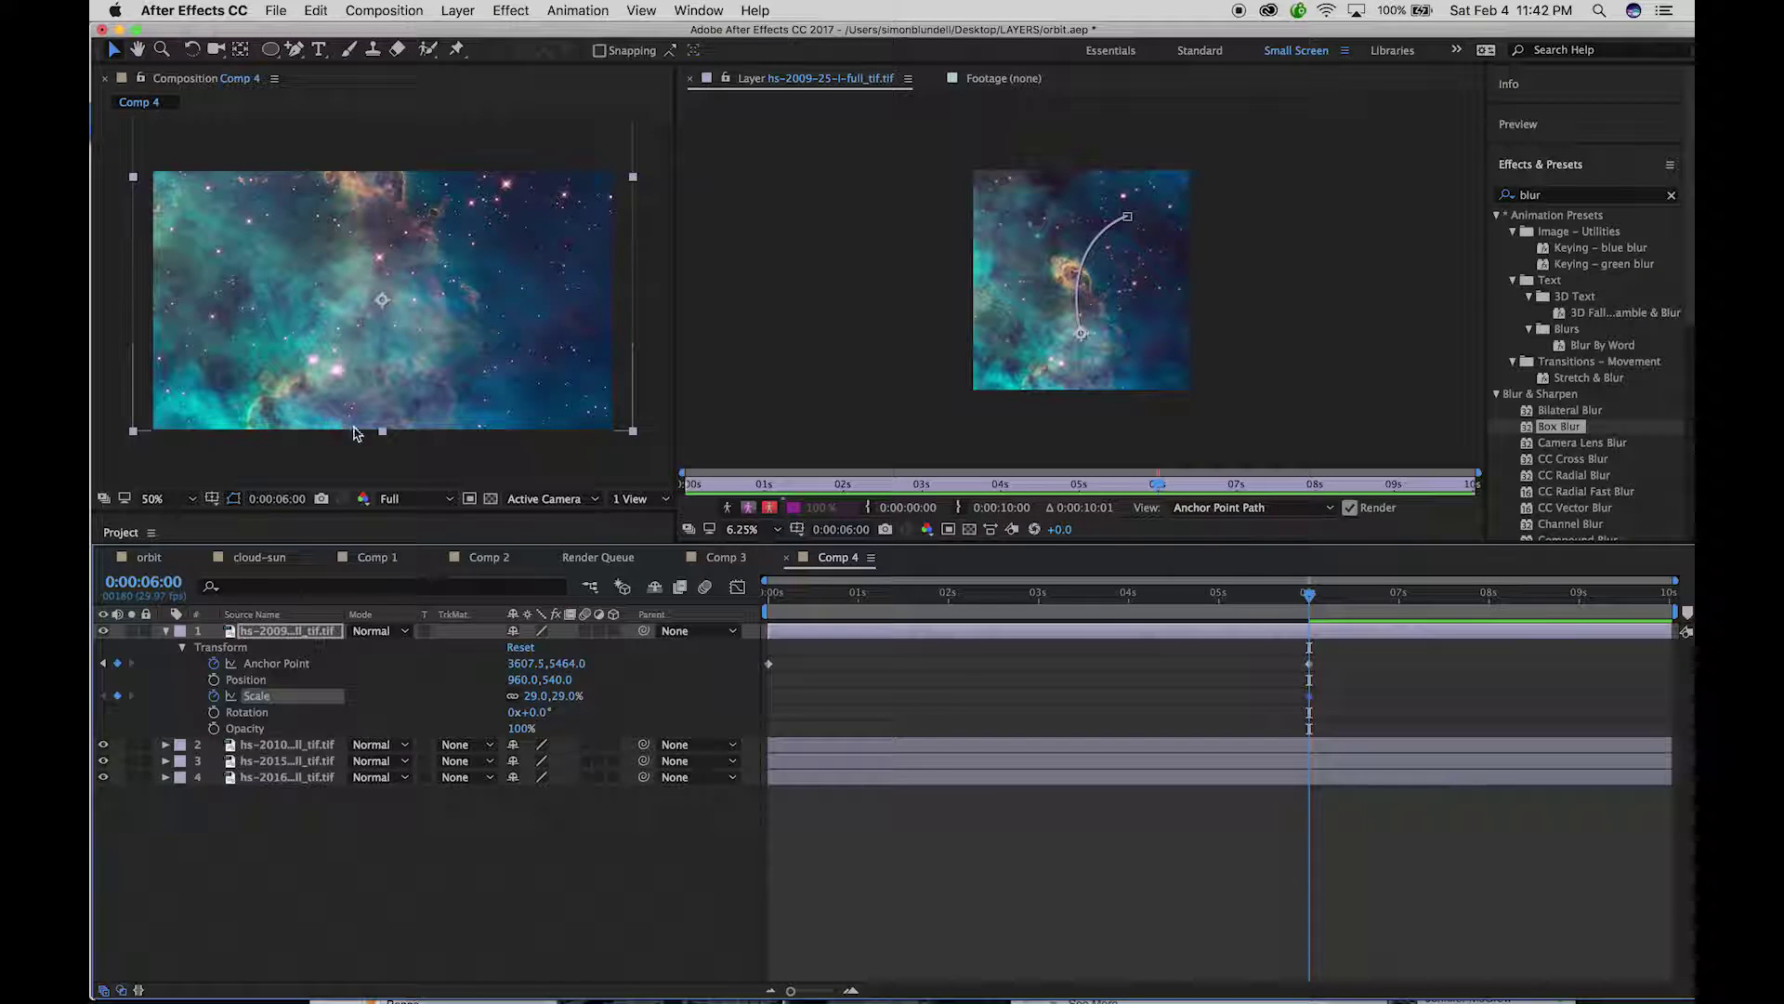
drag(1080, 341, 1081, 334)
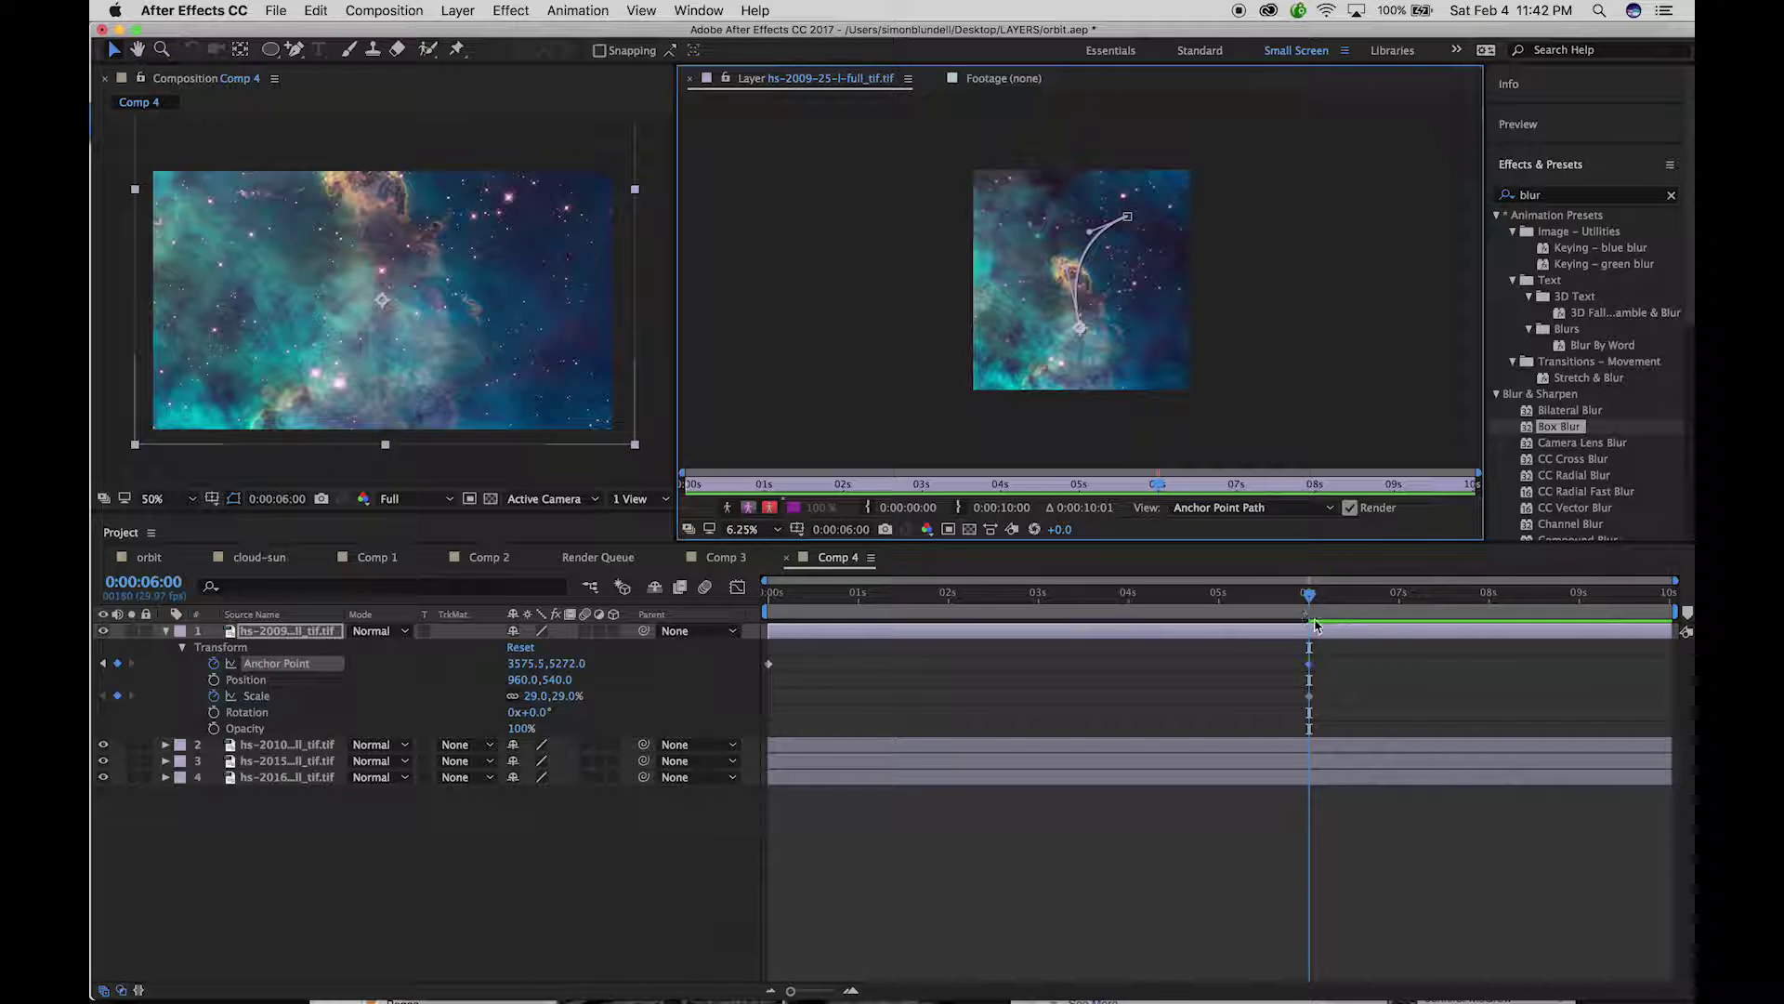
Add a 100% Scale keyframe at 0 seconds on the hs-2009 layer and scrub through the timeline to preview the zoom
drag(1307, 599, 658, 562)
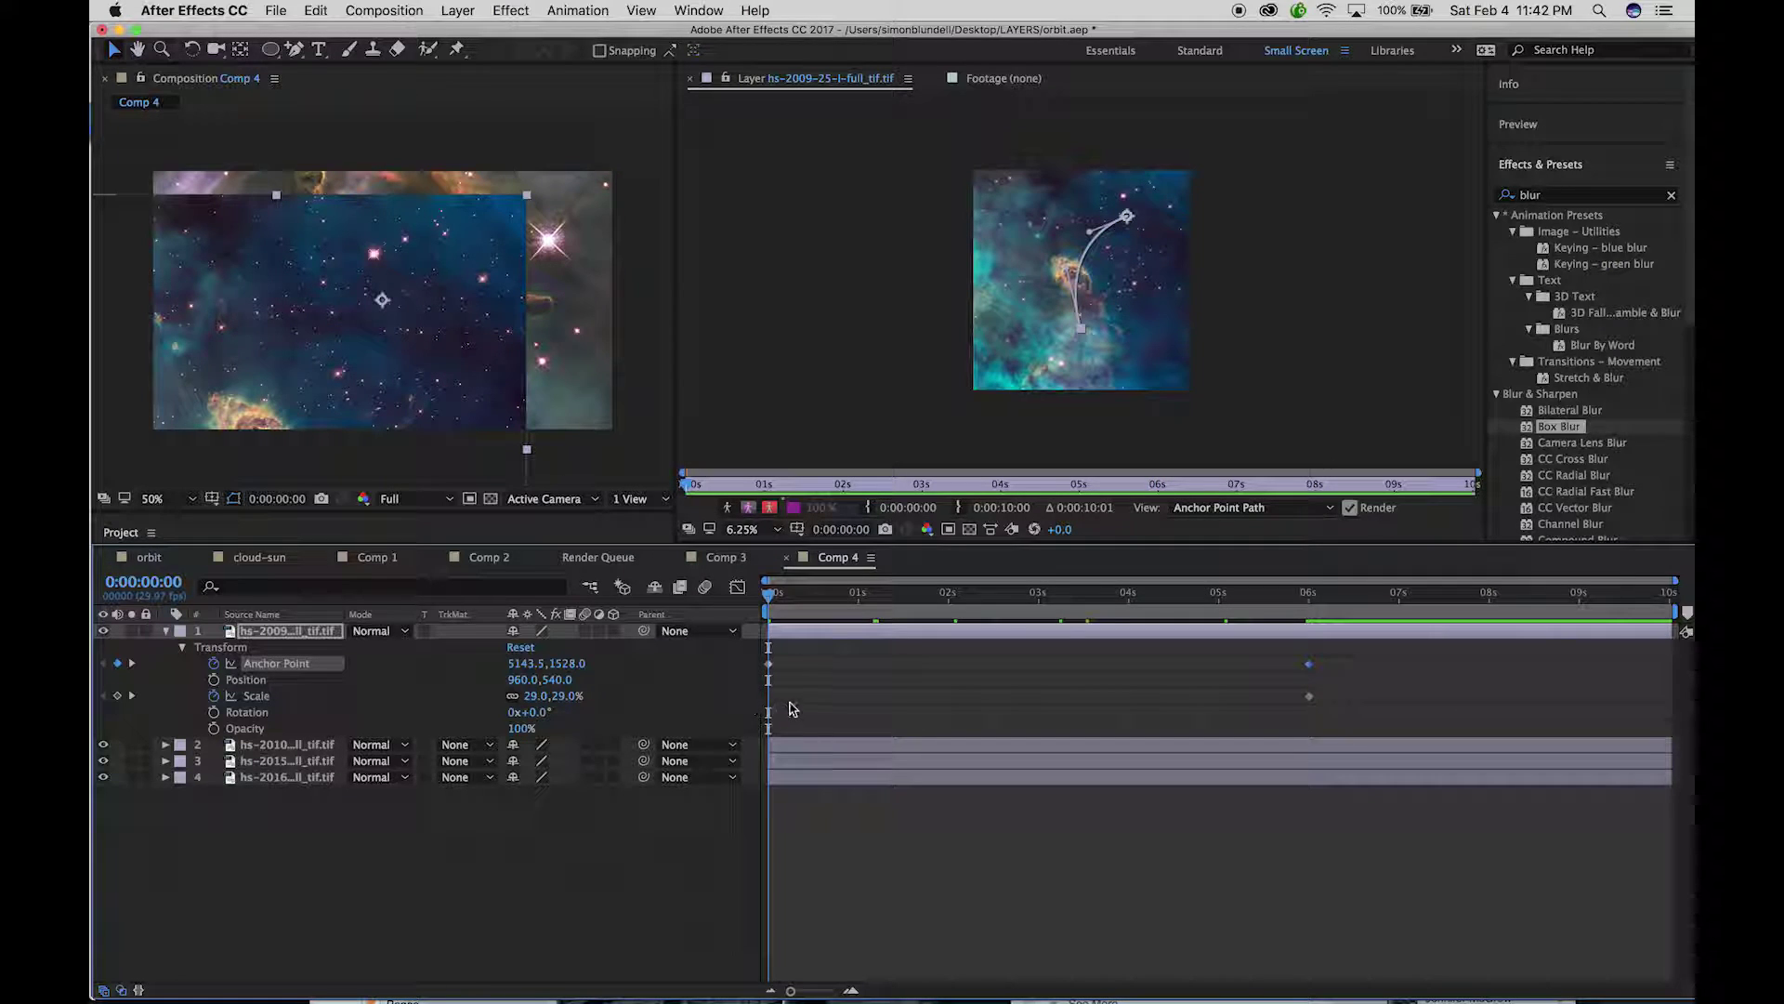
key(k)
key(j)
key(k)
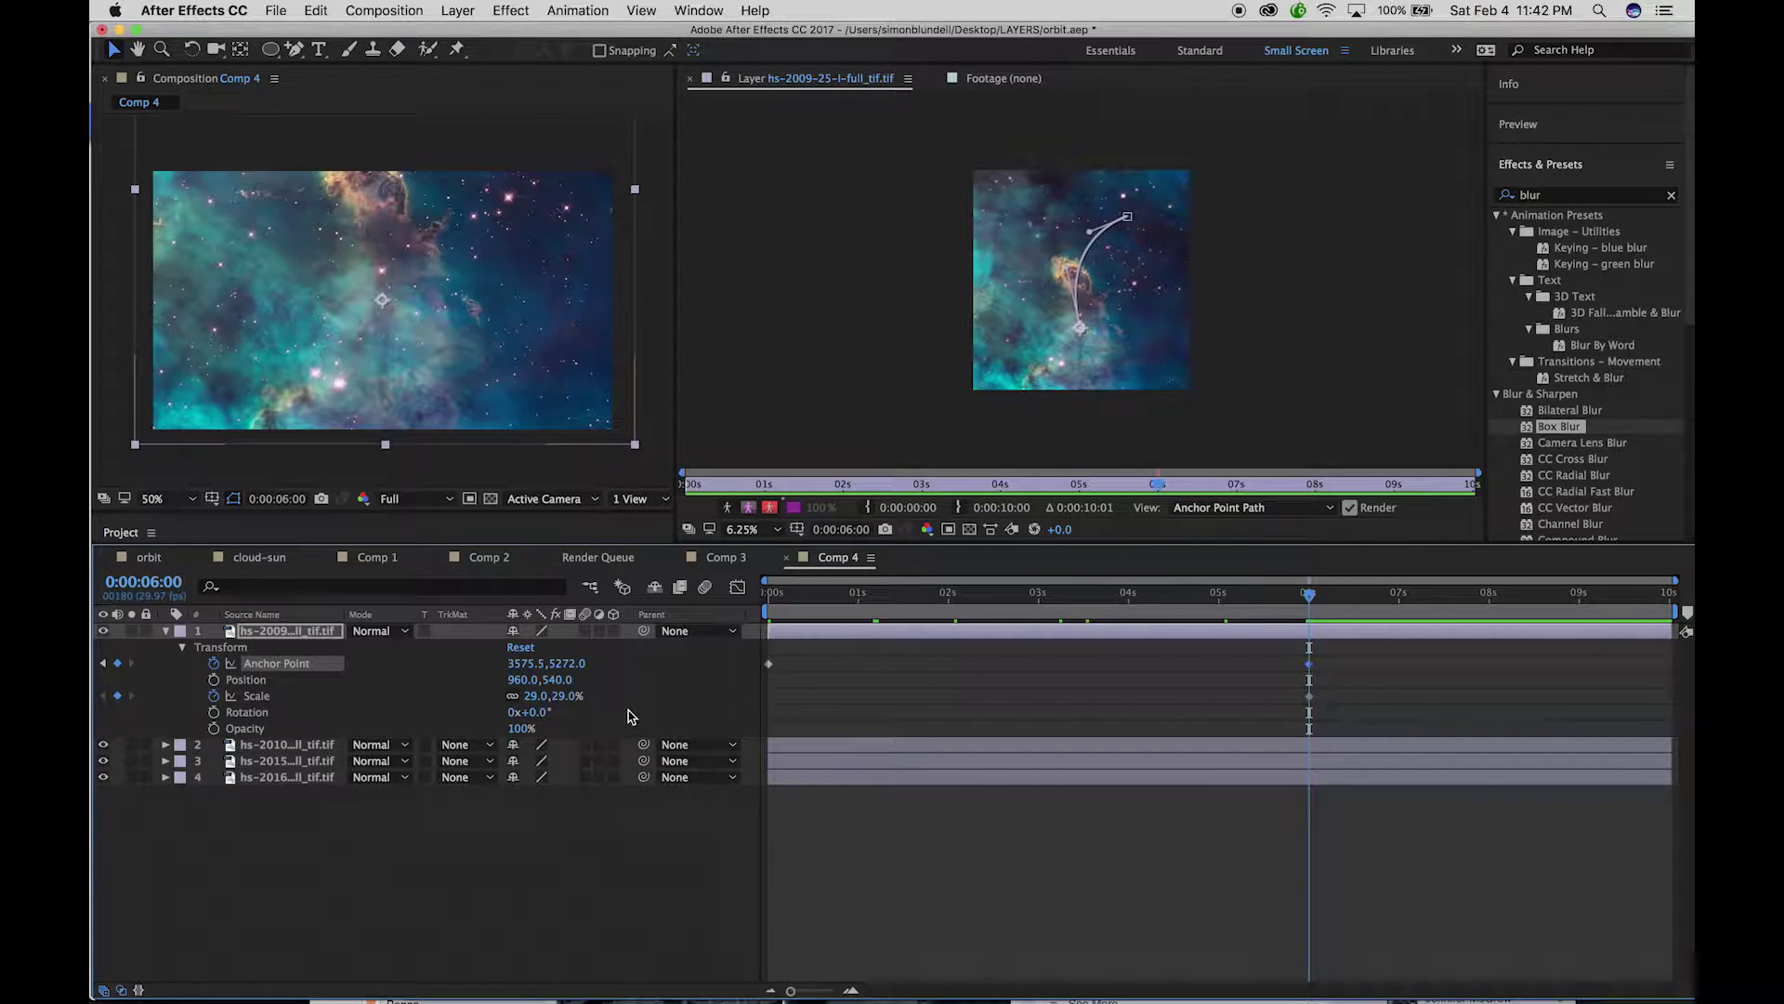
click(1309, 695)
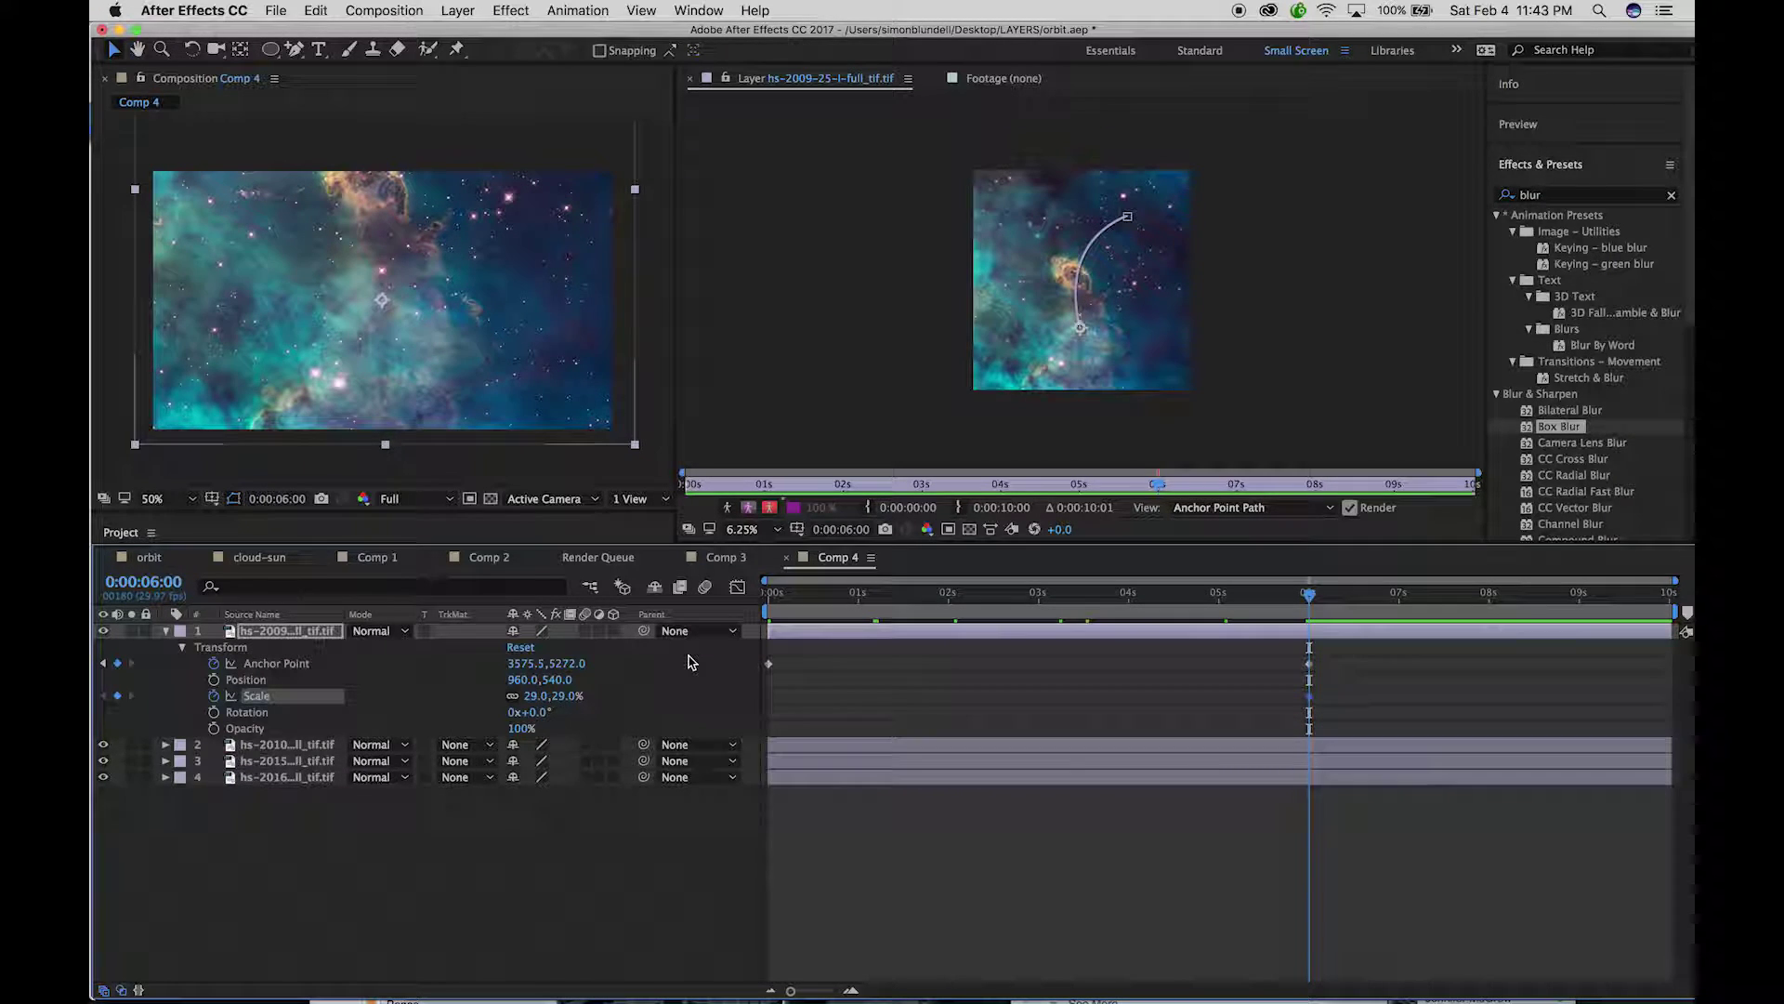
key(j)
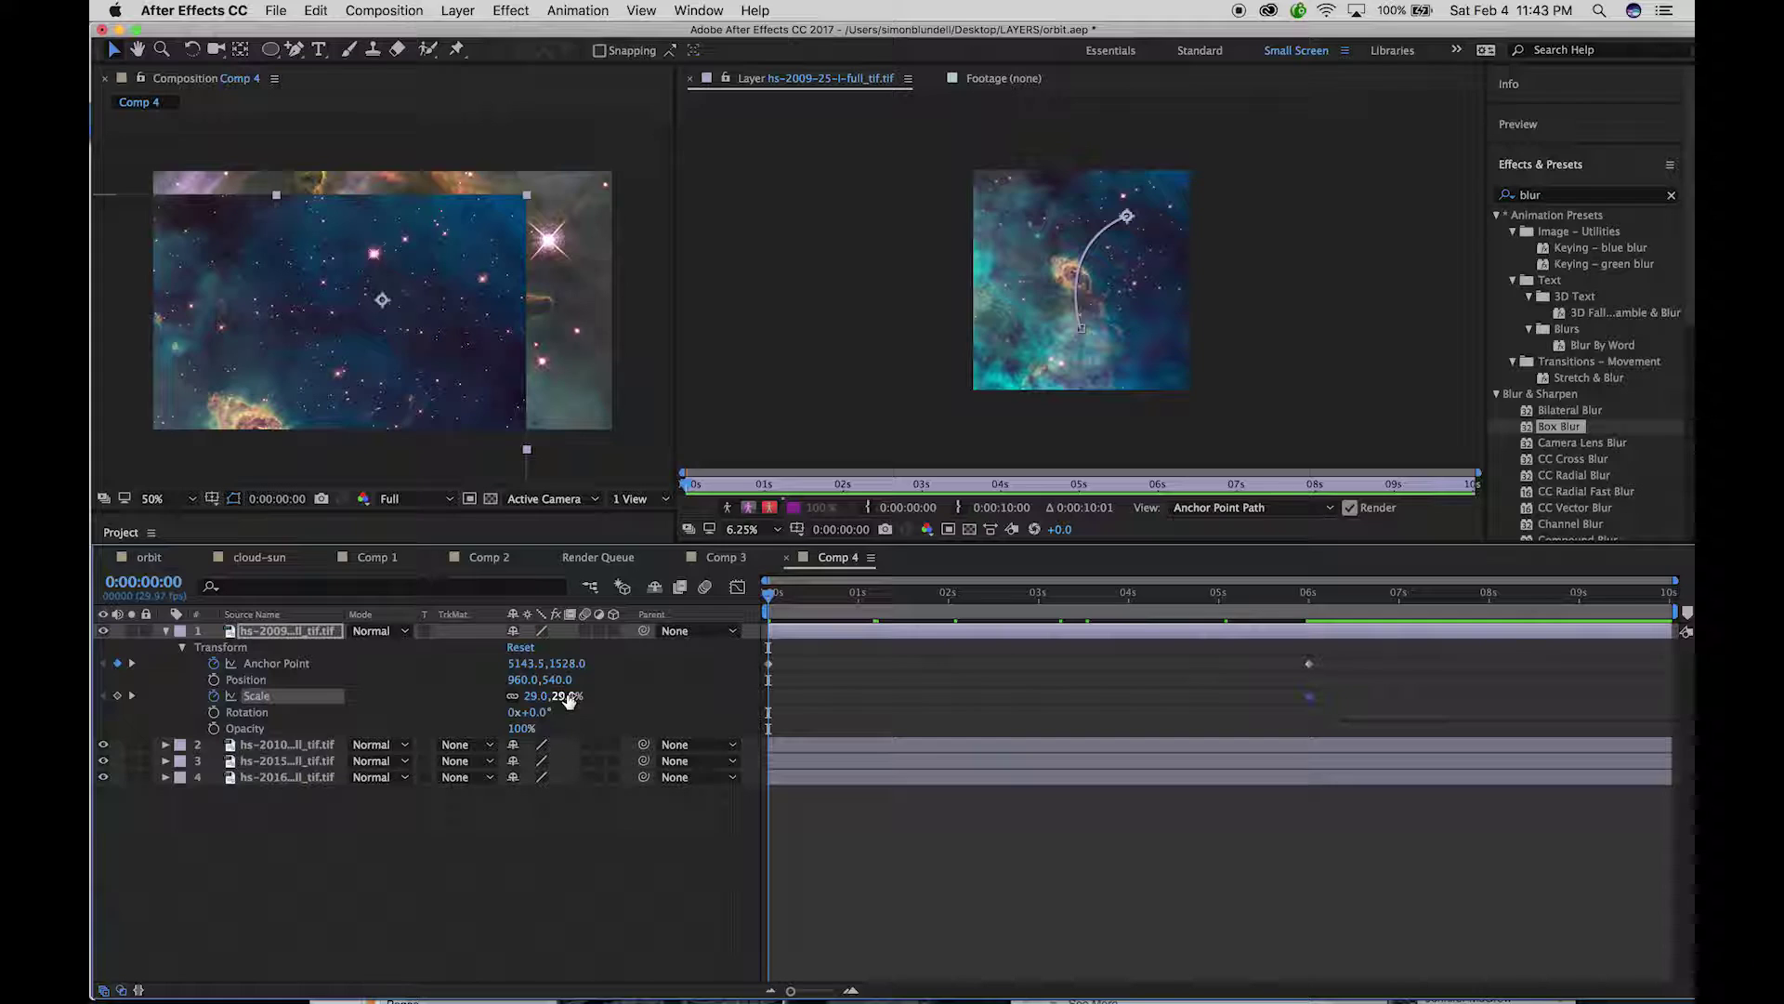
drag(562, 704, 625, 703)
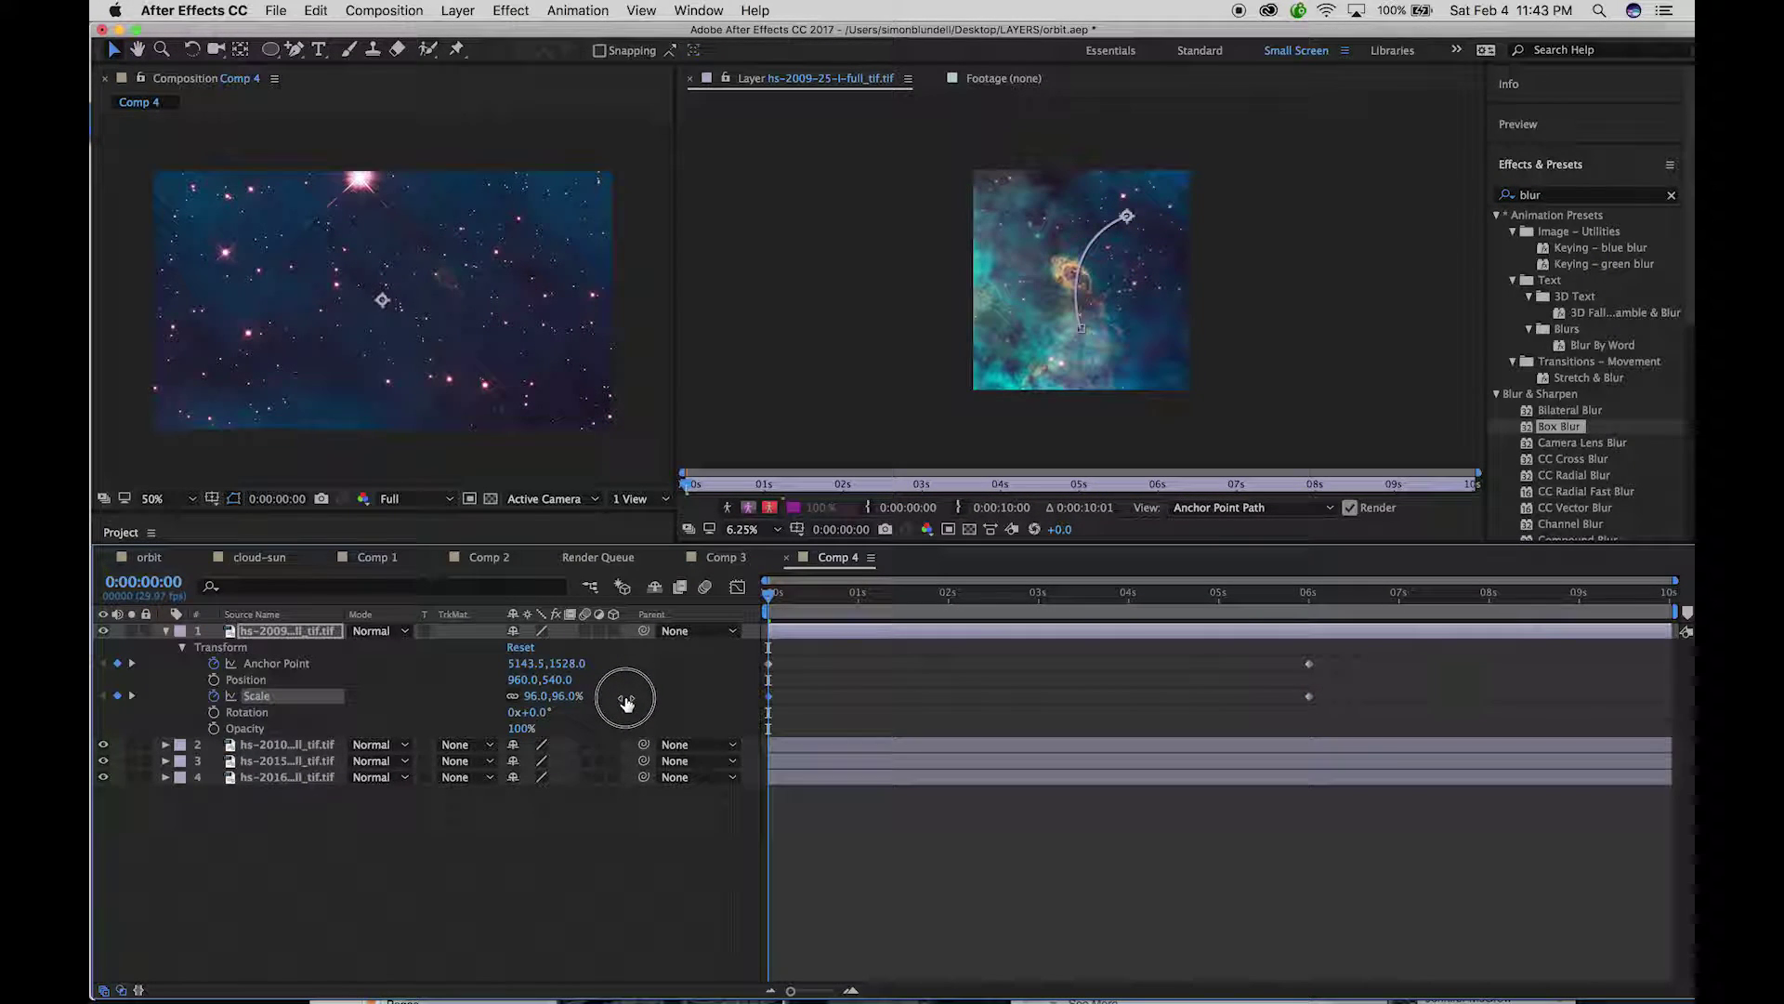
click(569, 696)
text(100)
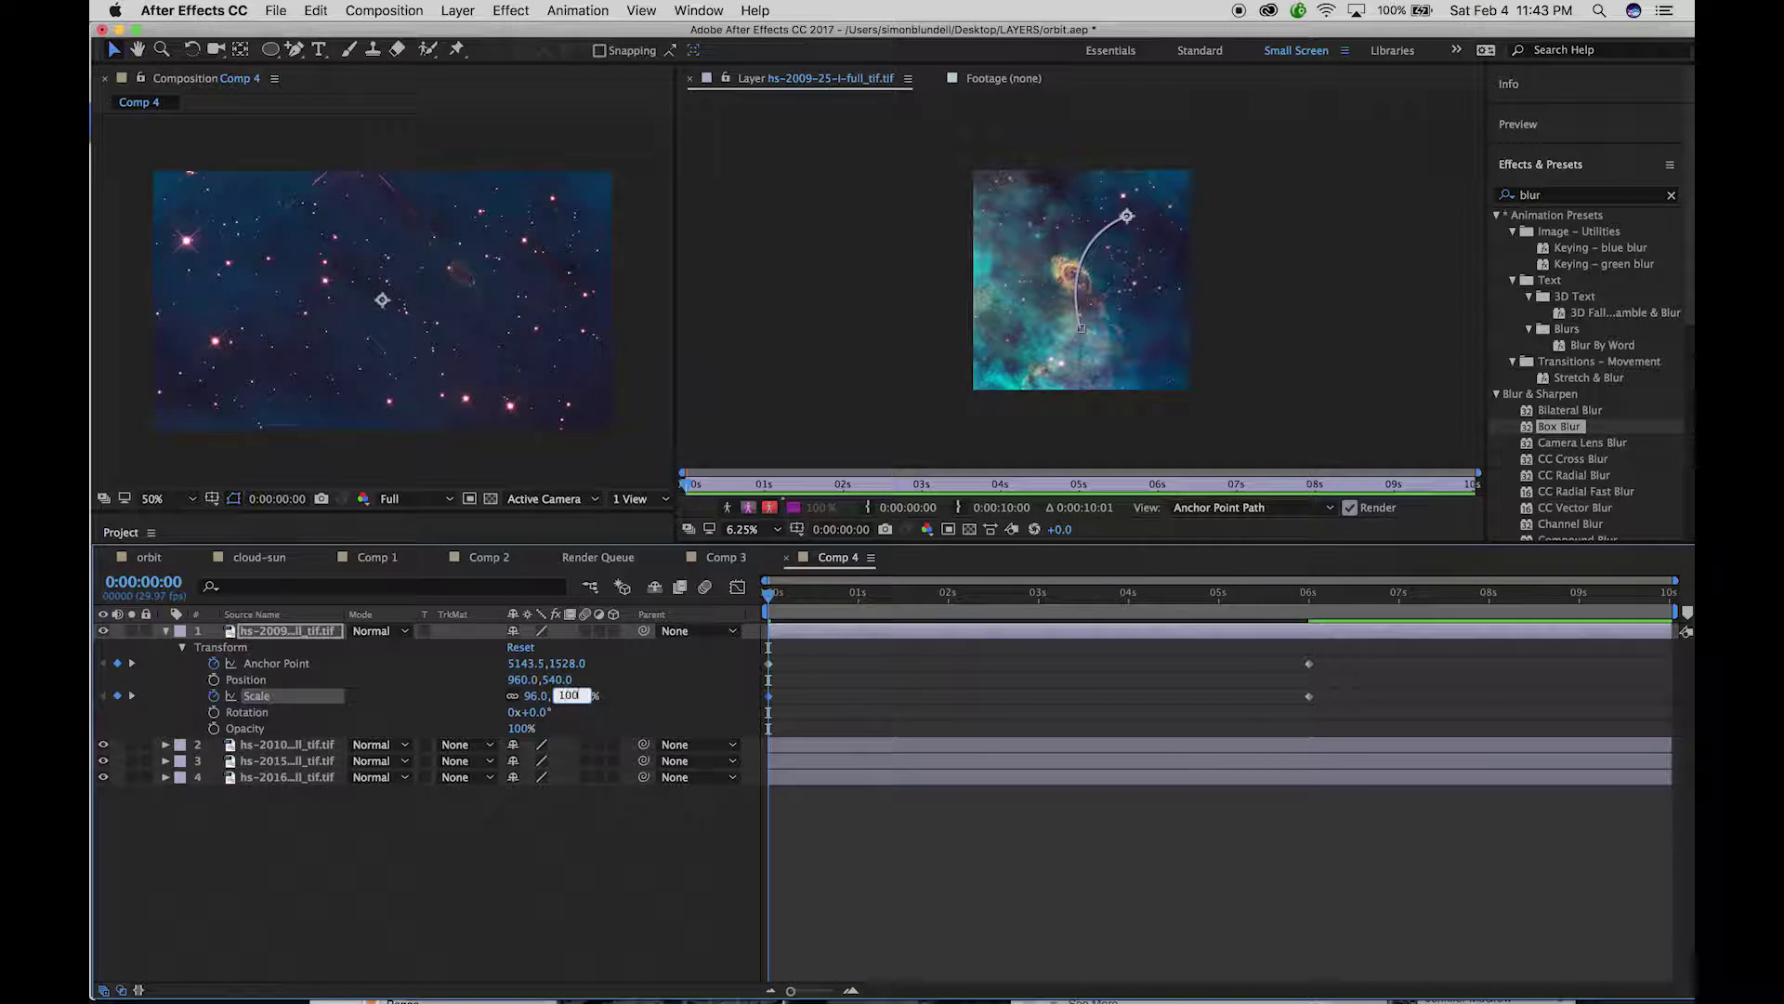
key(Tab)
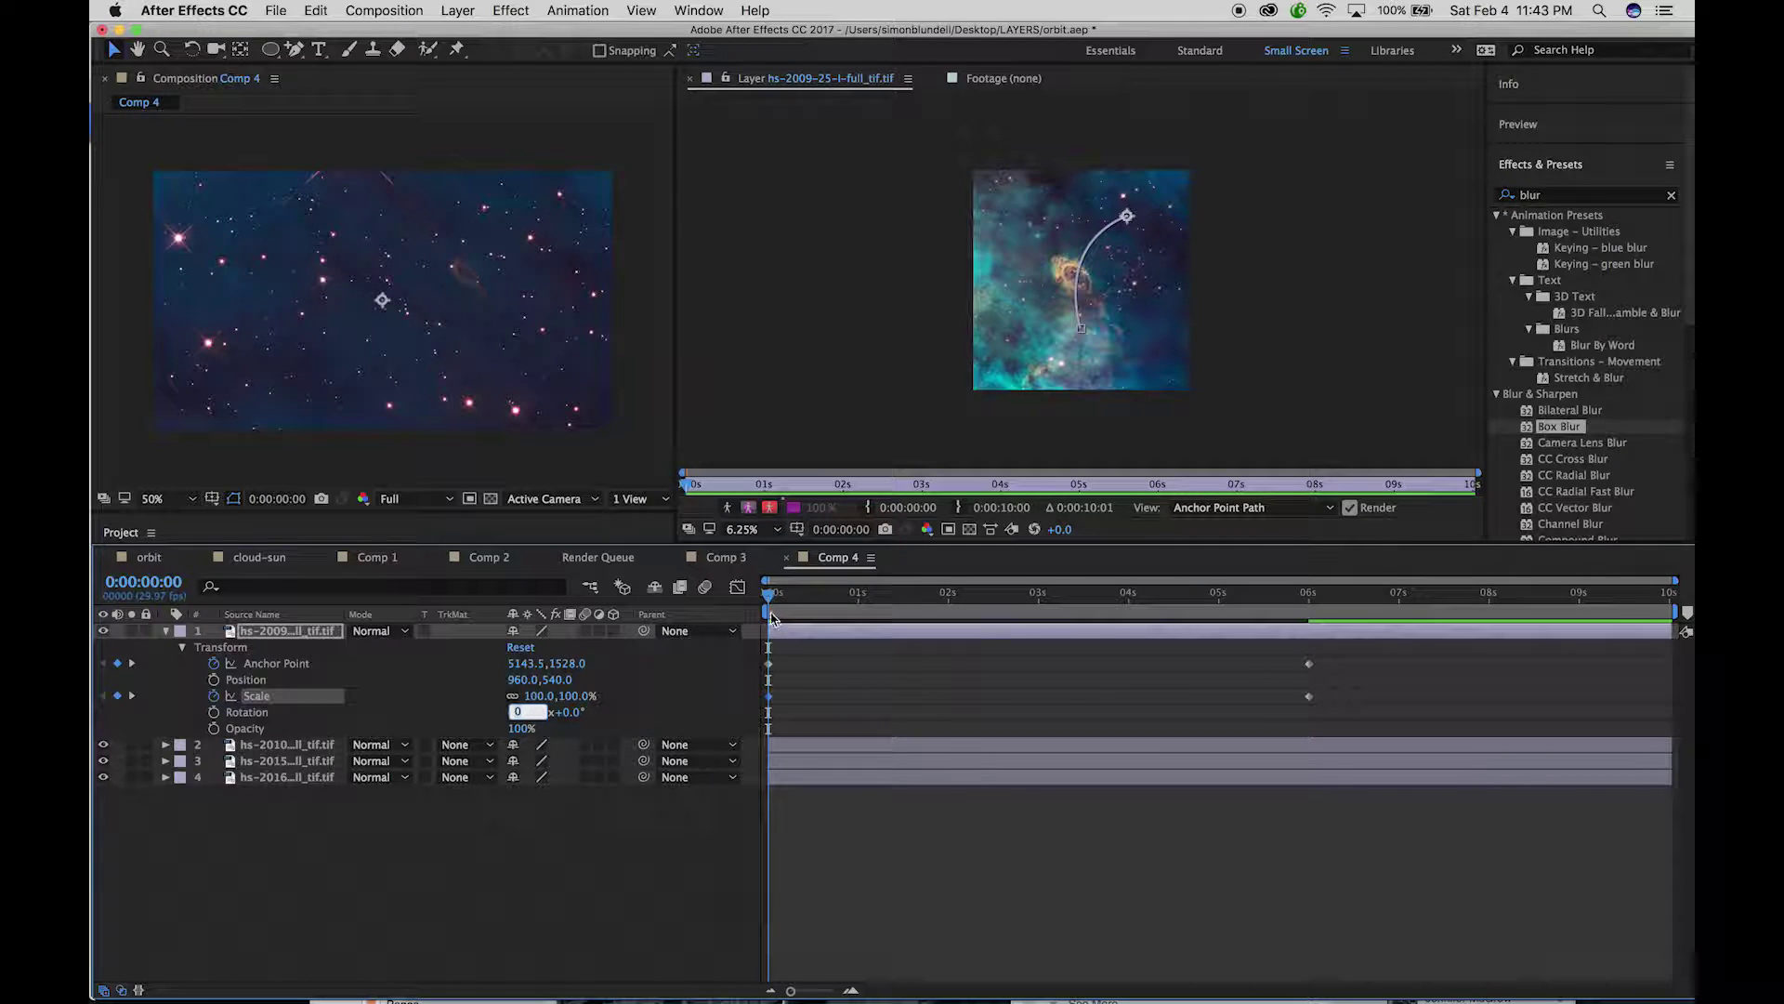
mouse_move(768, 603)
mouse_down()
mouse_move(1329, 602)
mouse_move(768, 599)
mouse_up()
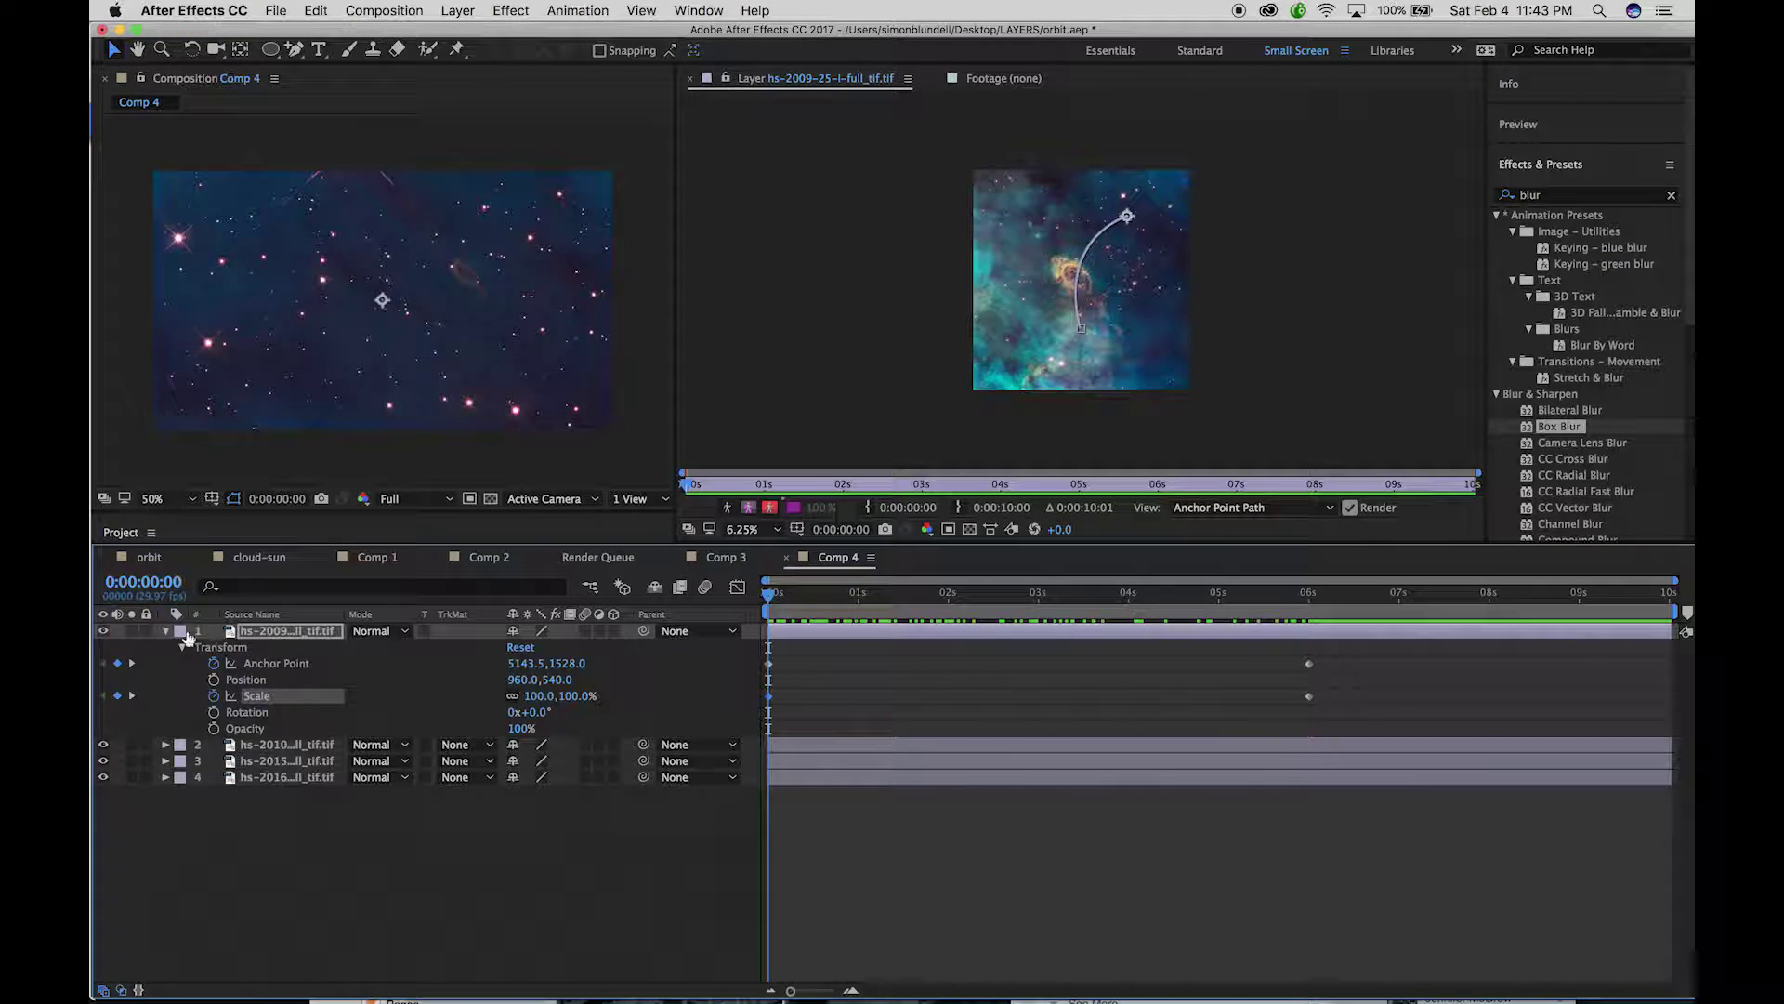
Collapse and hide the hs-2009 layer, and show the hs-2010 layer in the Layer viewer
click(165, 631)
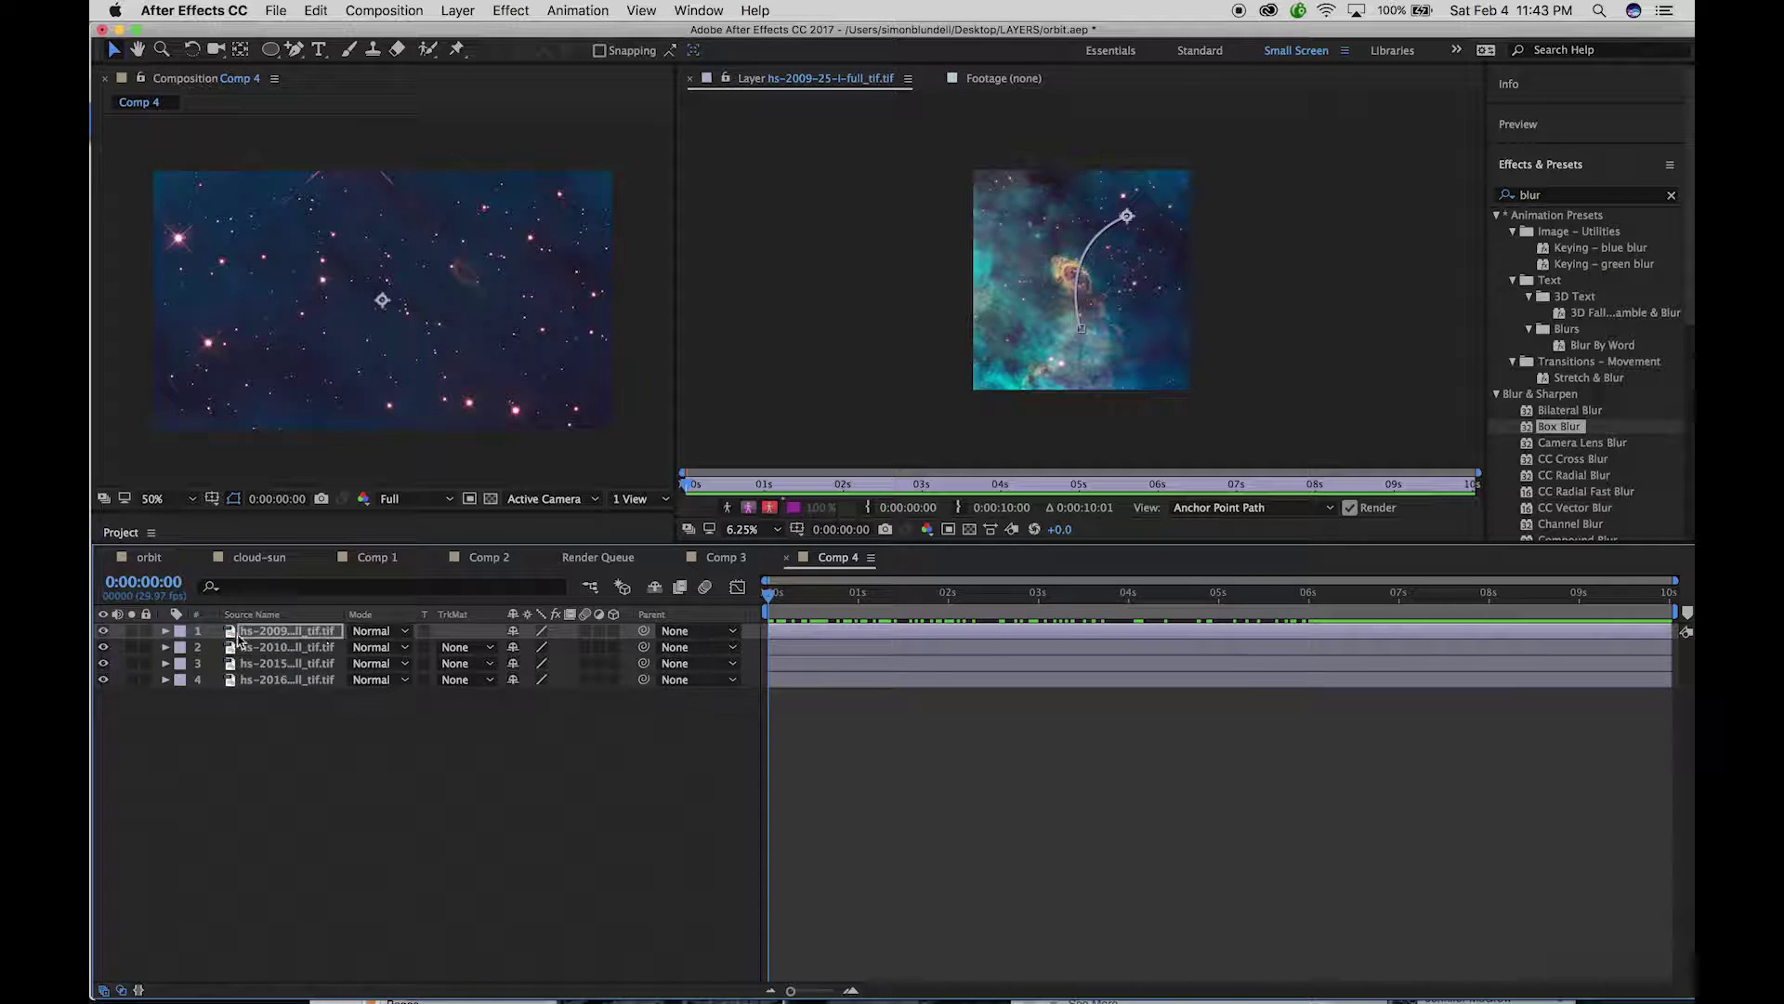
click(103, 631)
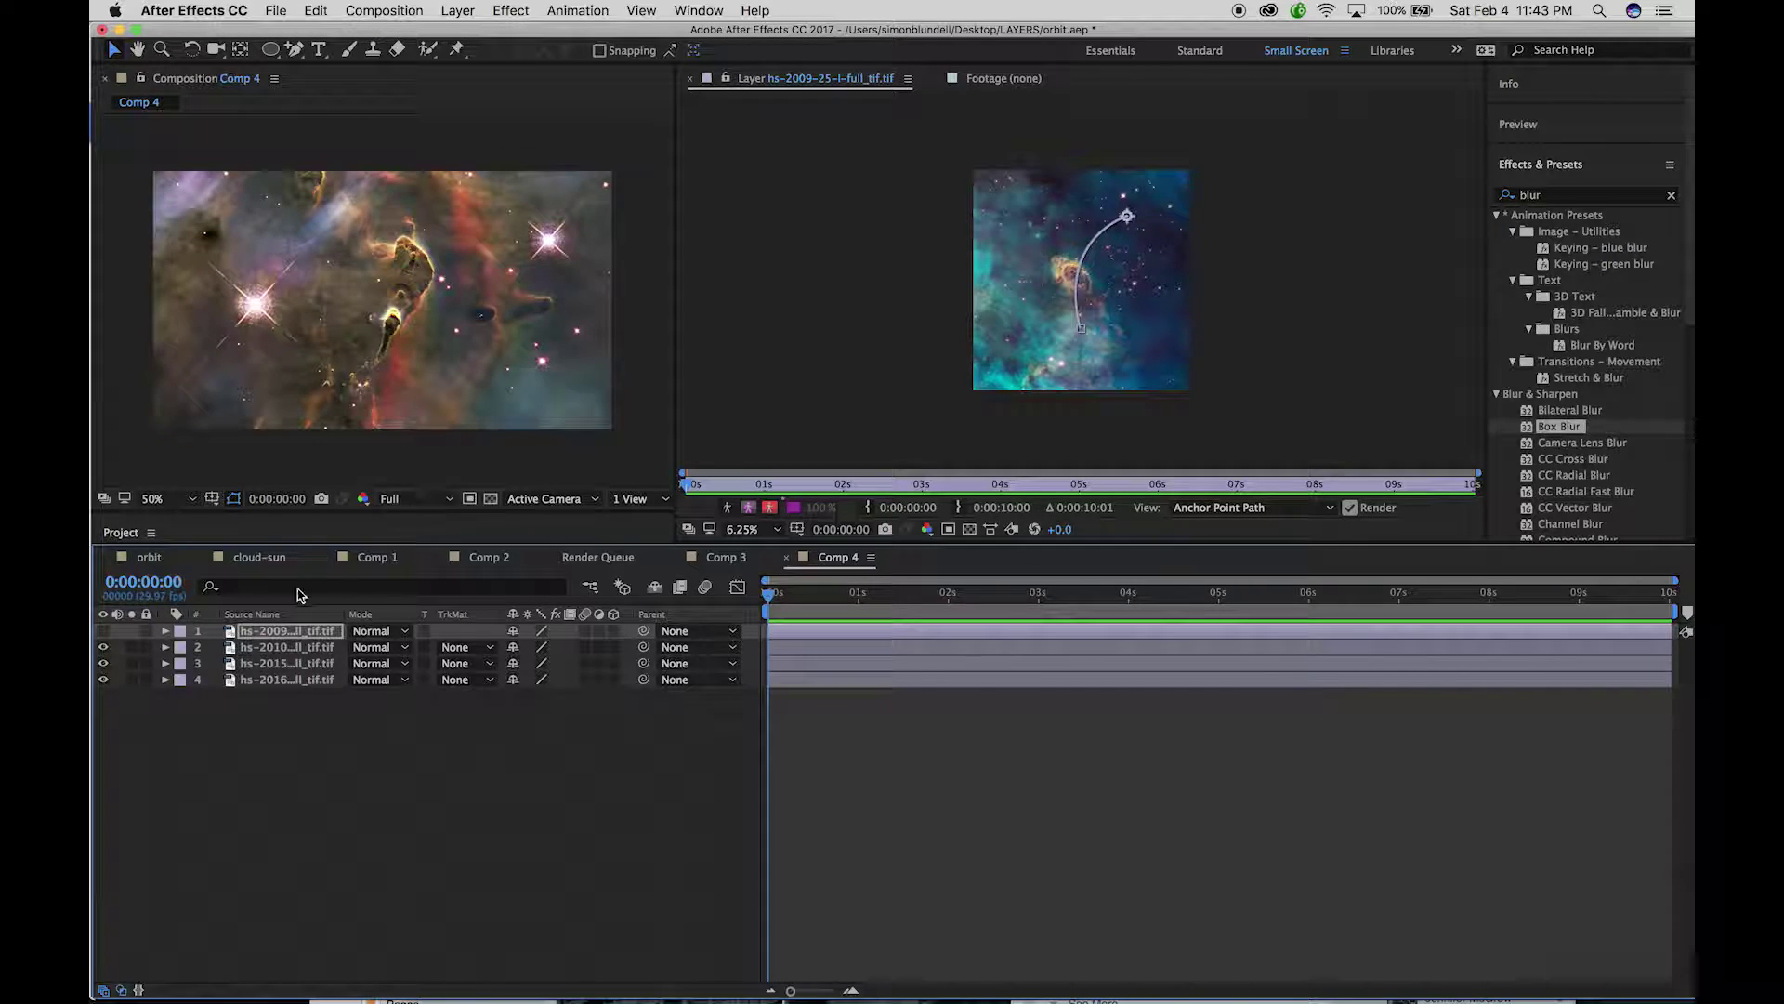
click(247, 649)
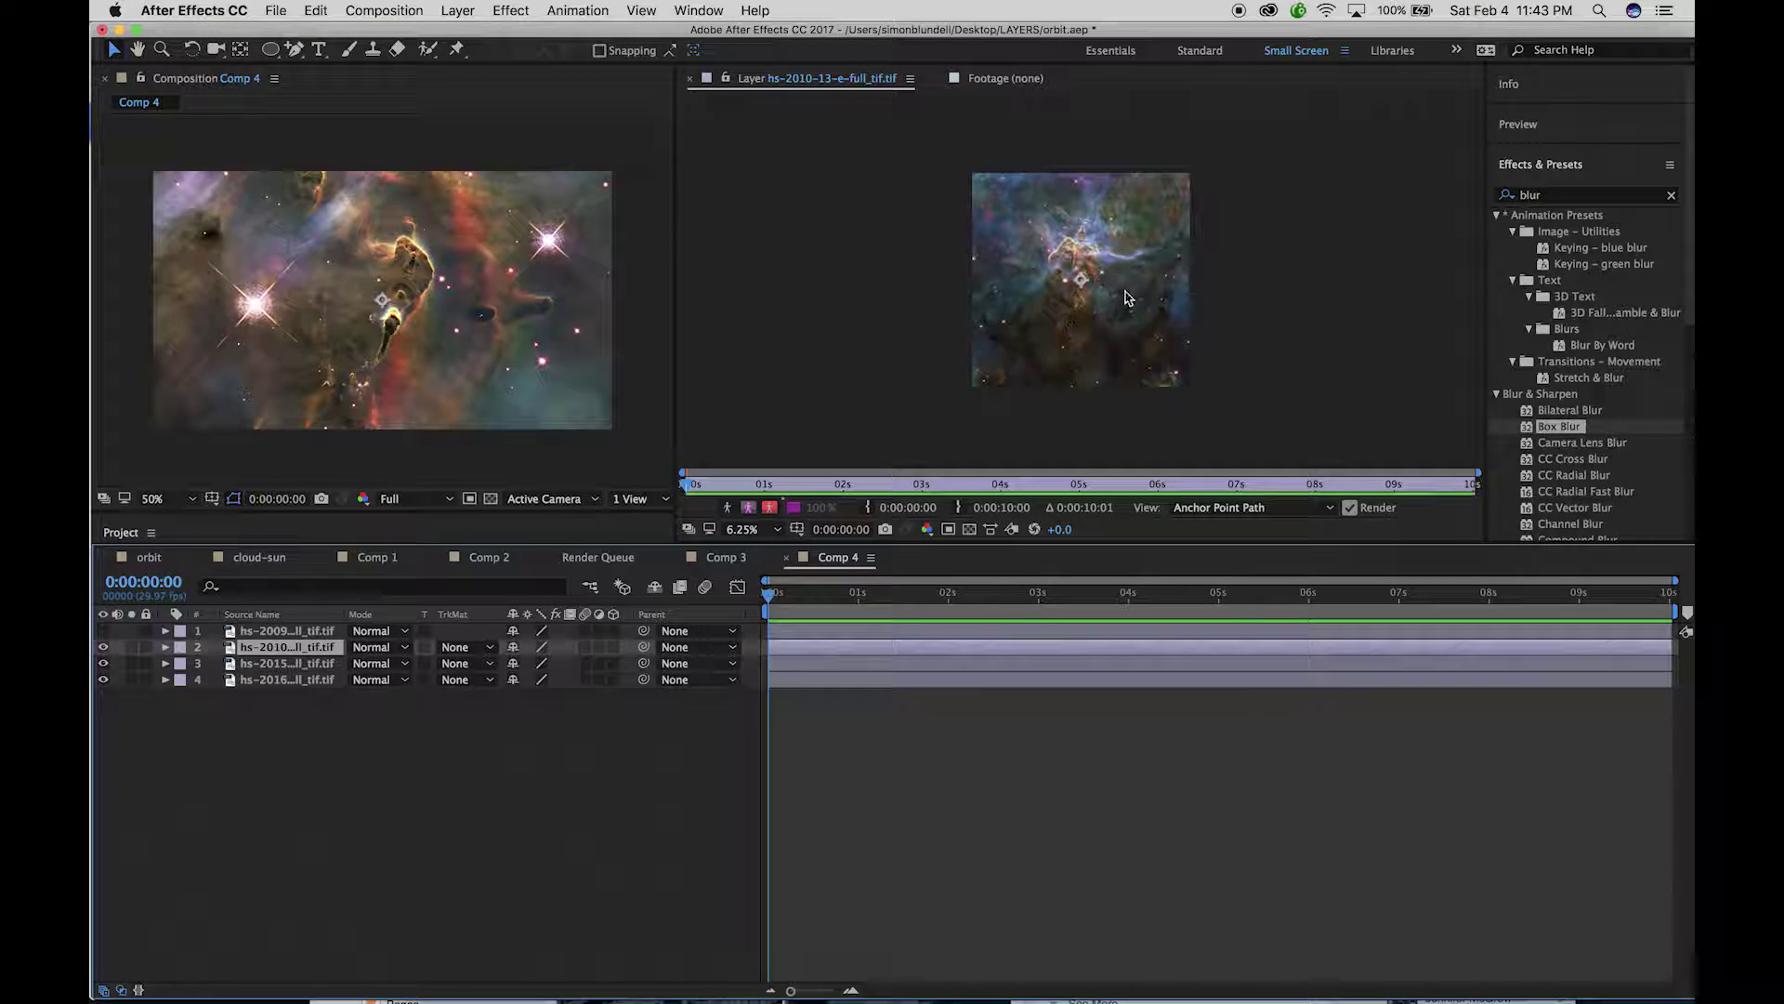
Add Anchor Point keyframes to the hs-2010 layer at 0 seconds and 6 seconds, aligned with the hs-2009 layer's keyframes
key(a)
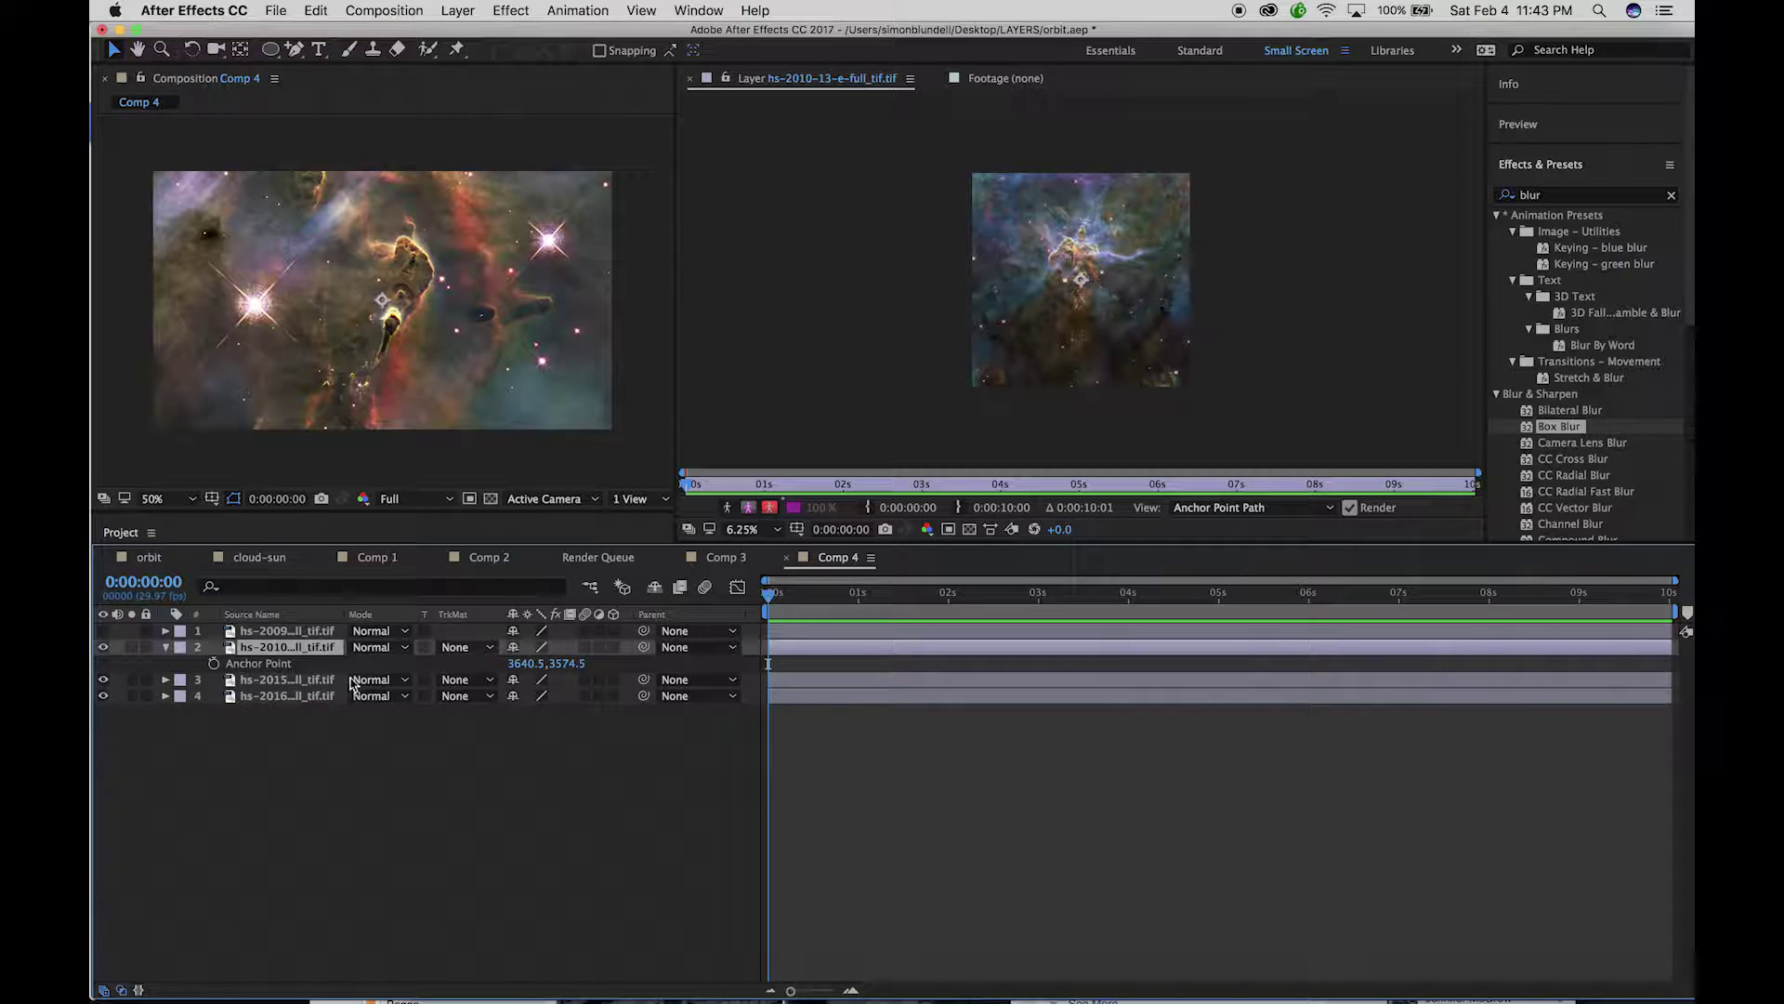
click(215, 662)
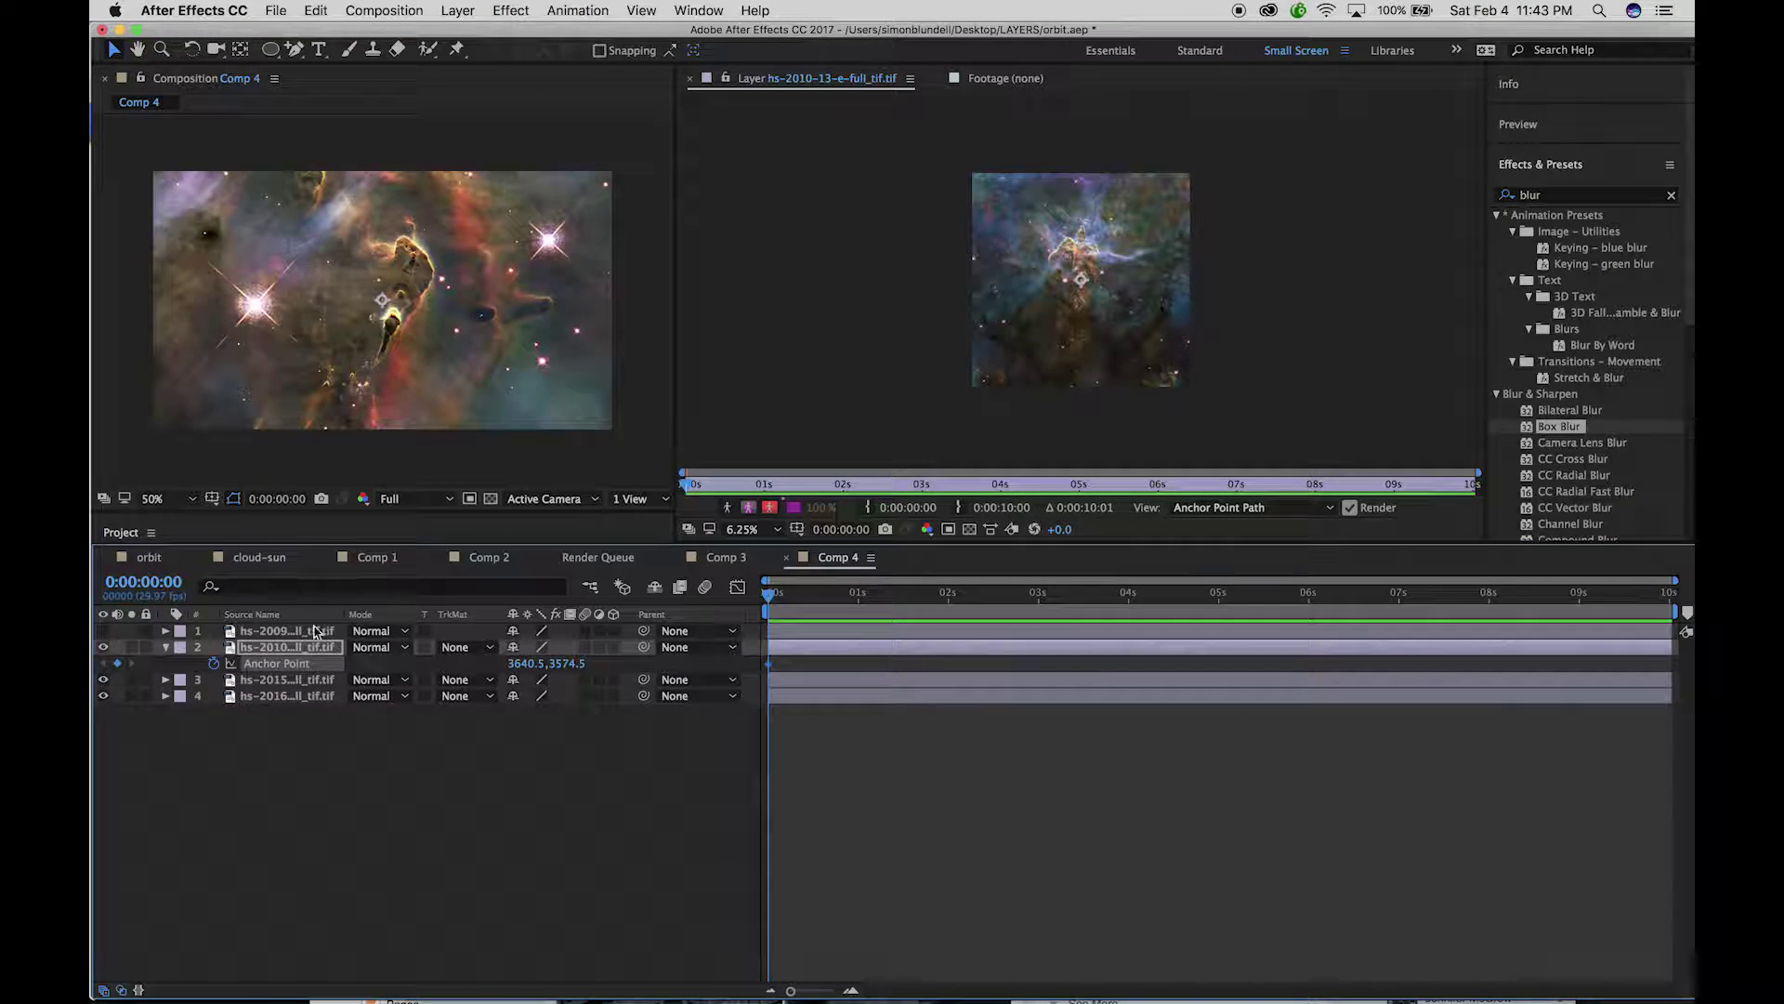
click(271, 633)
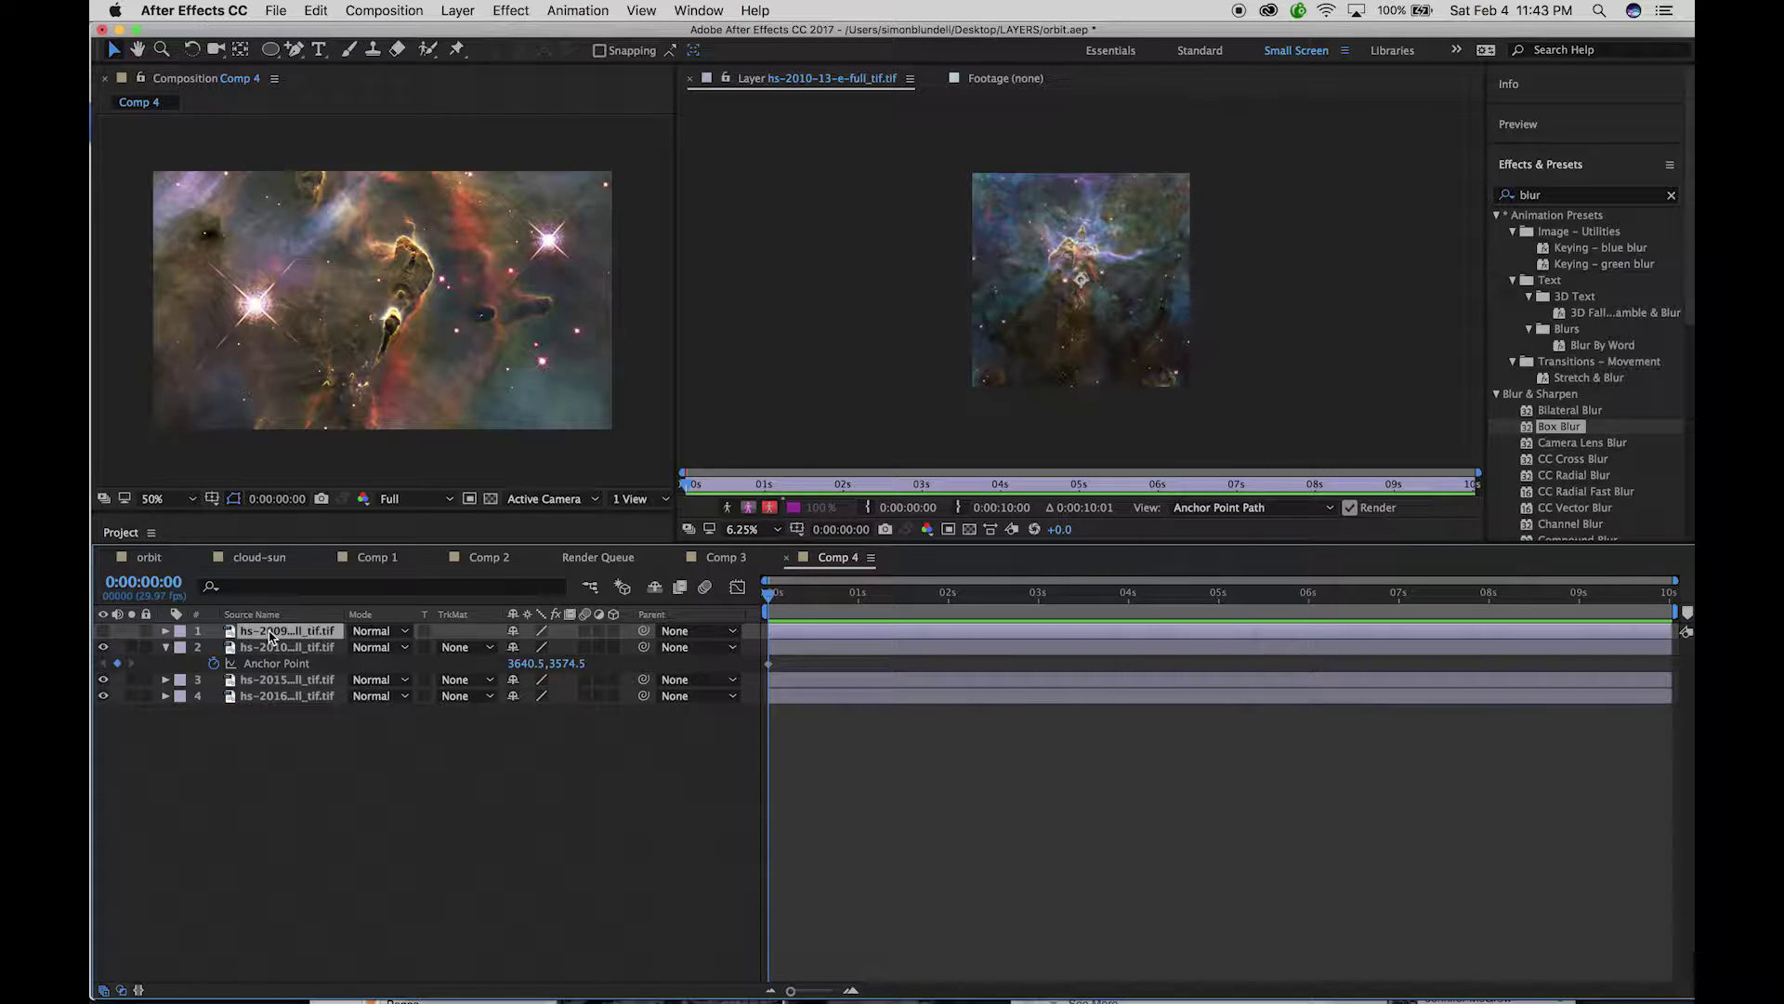
click(168, 633)
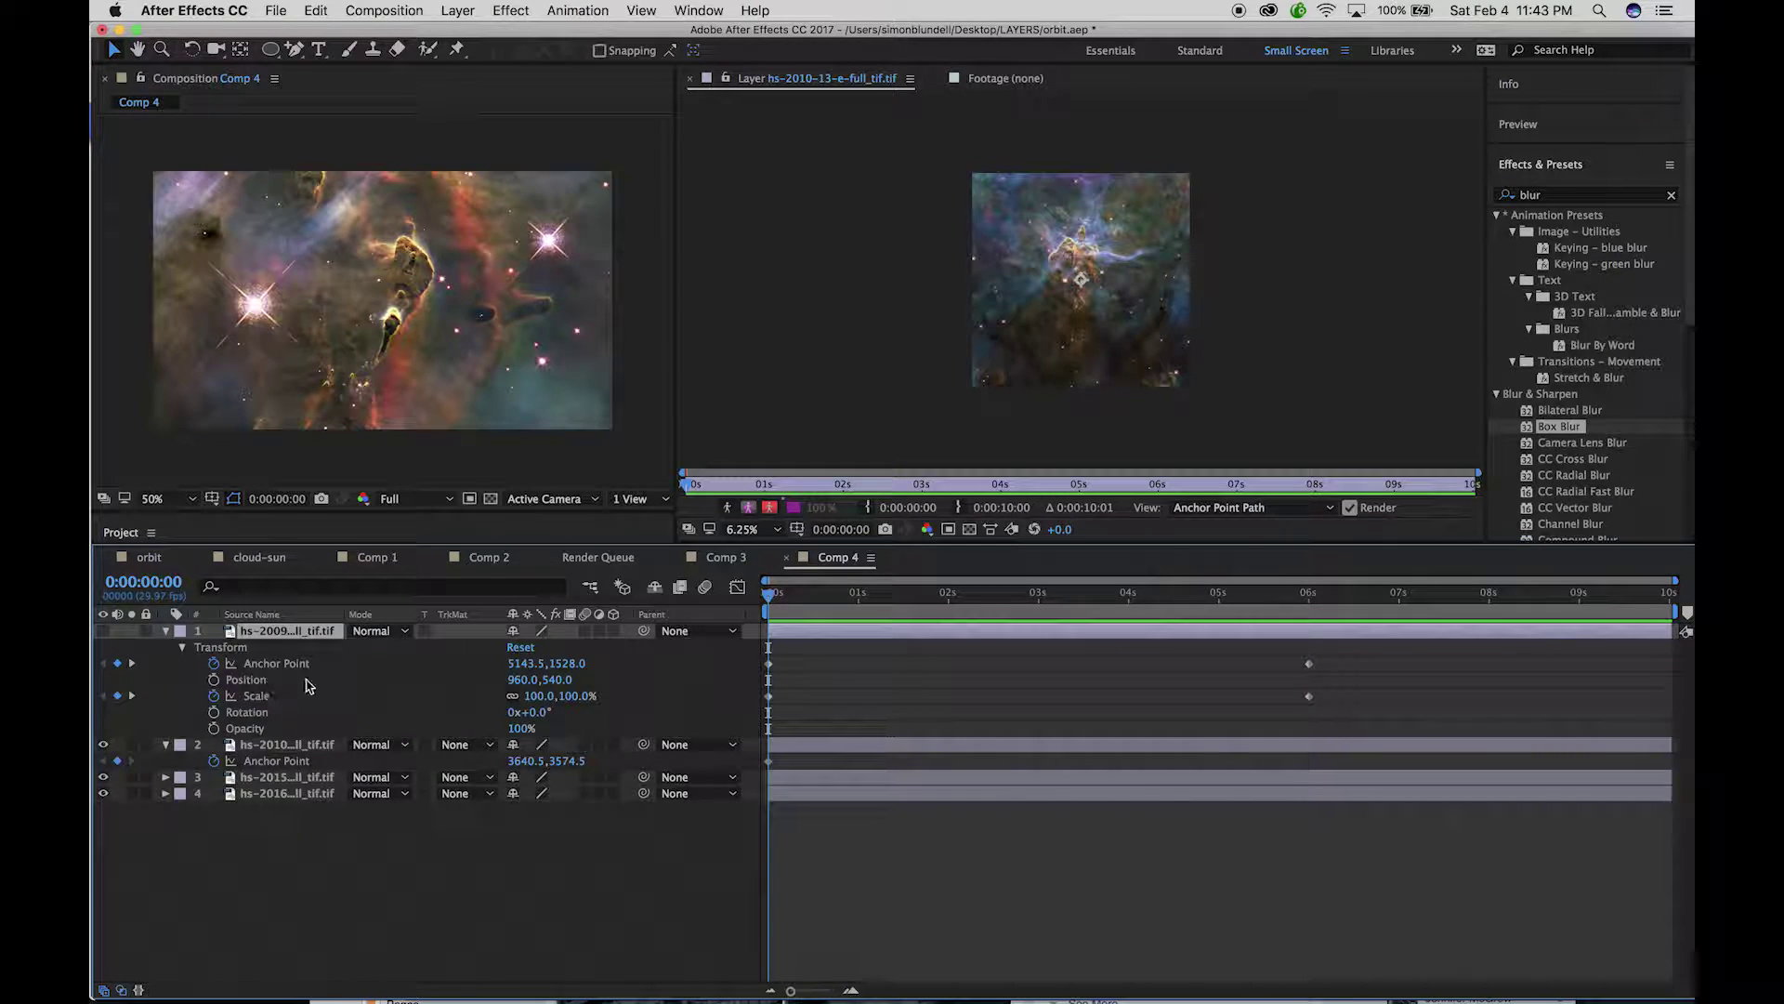
key(k)
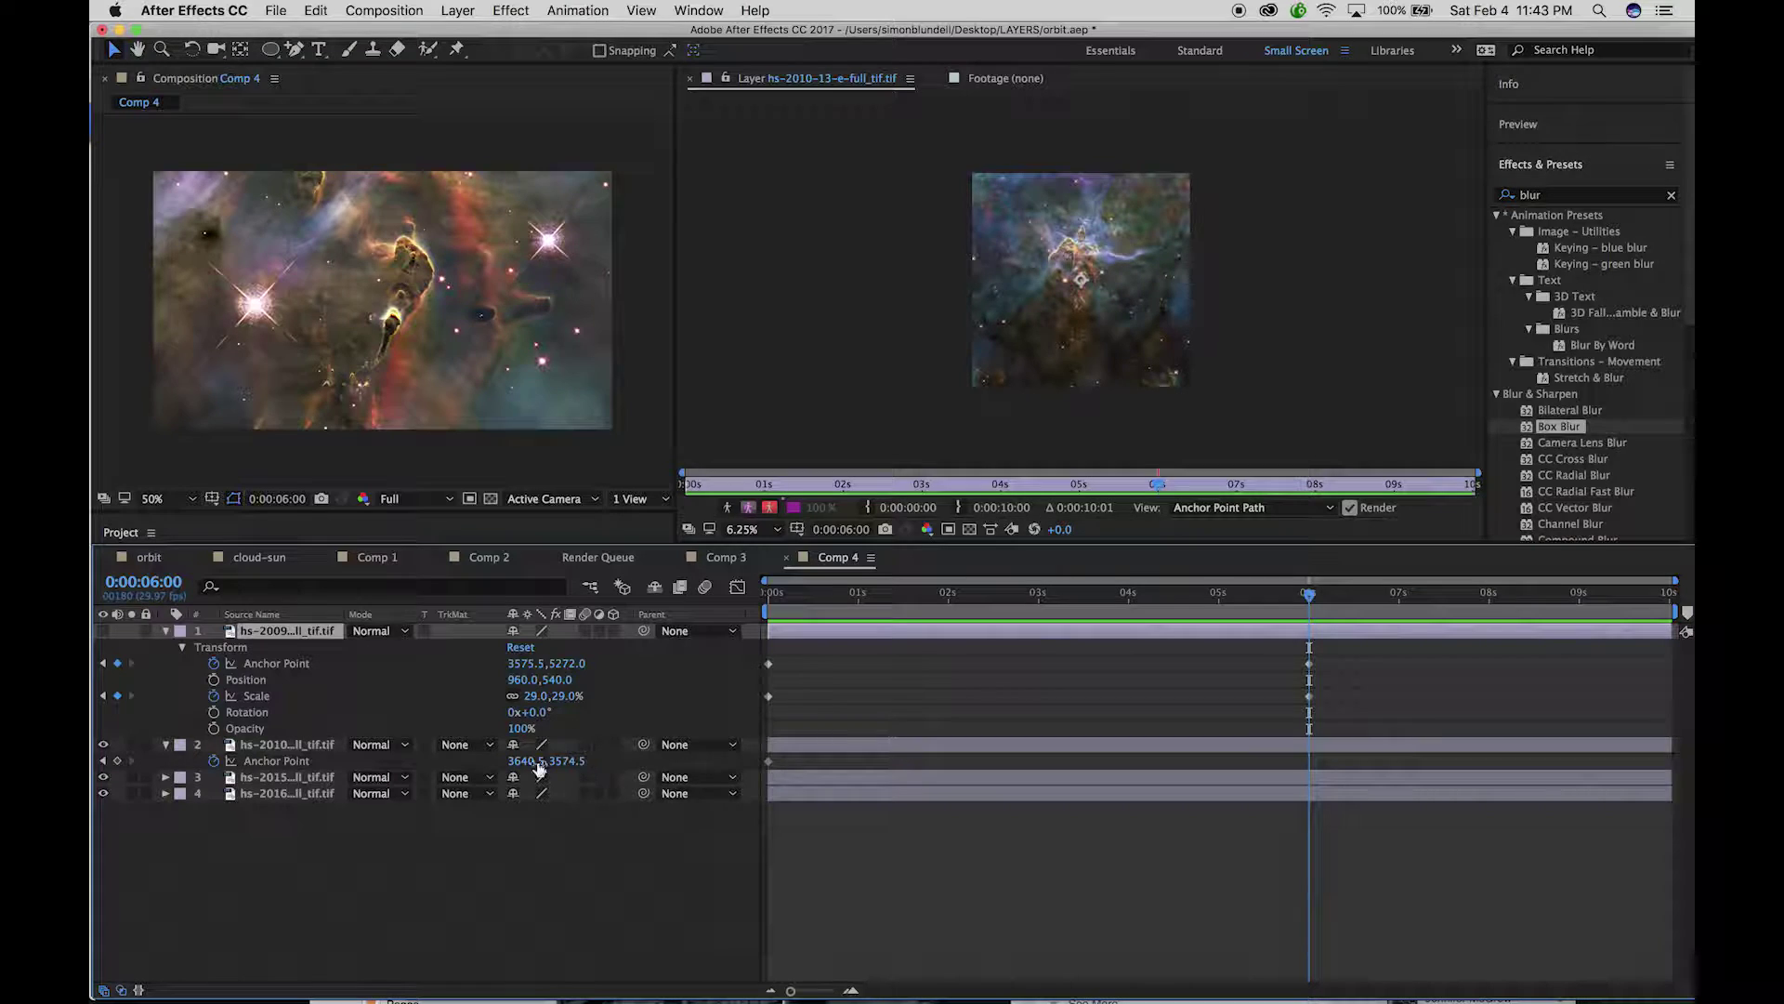
click(118, 760)
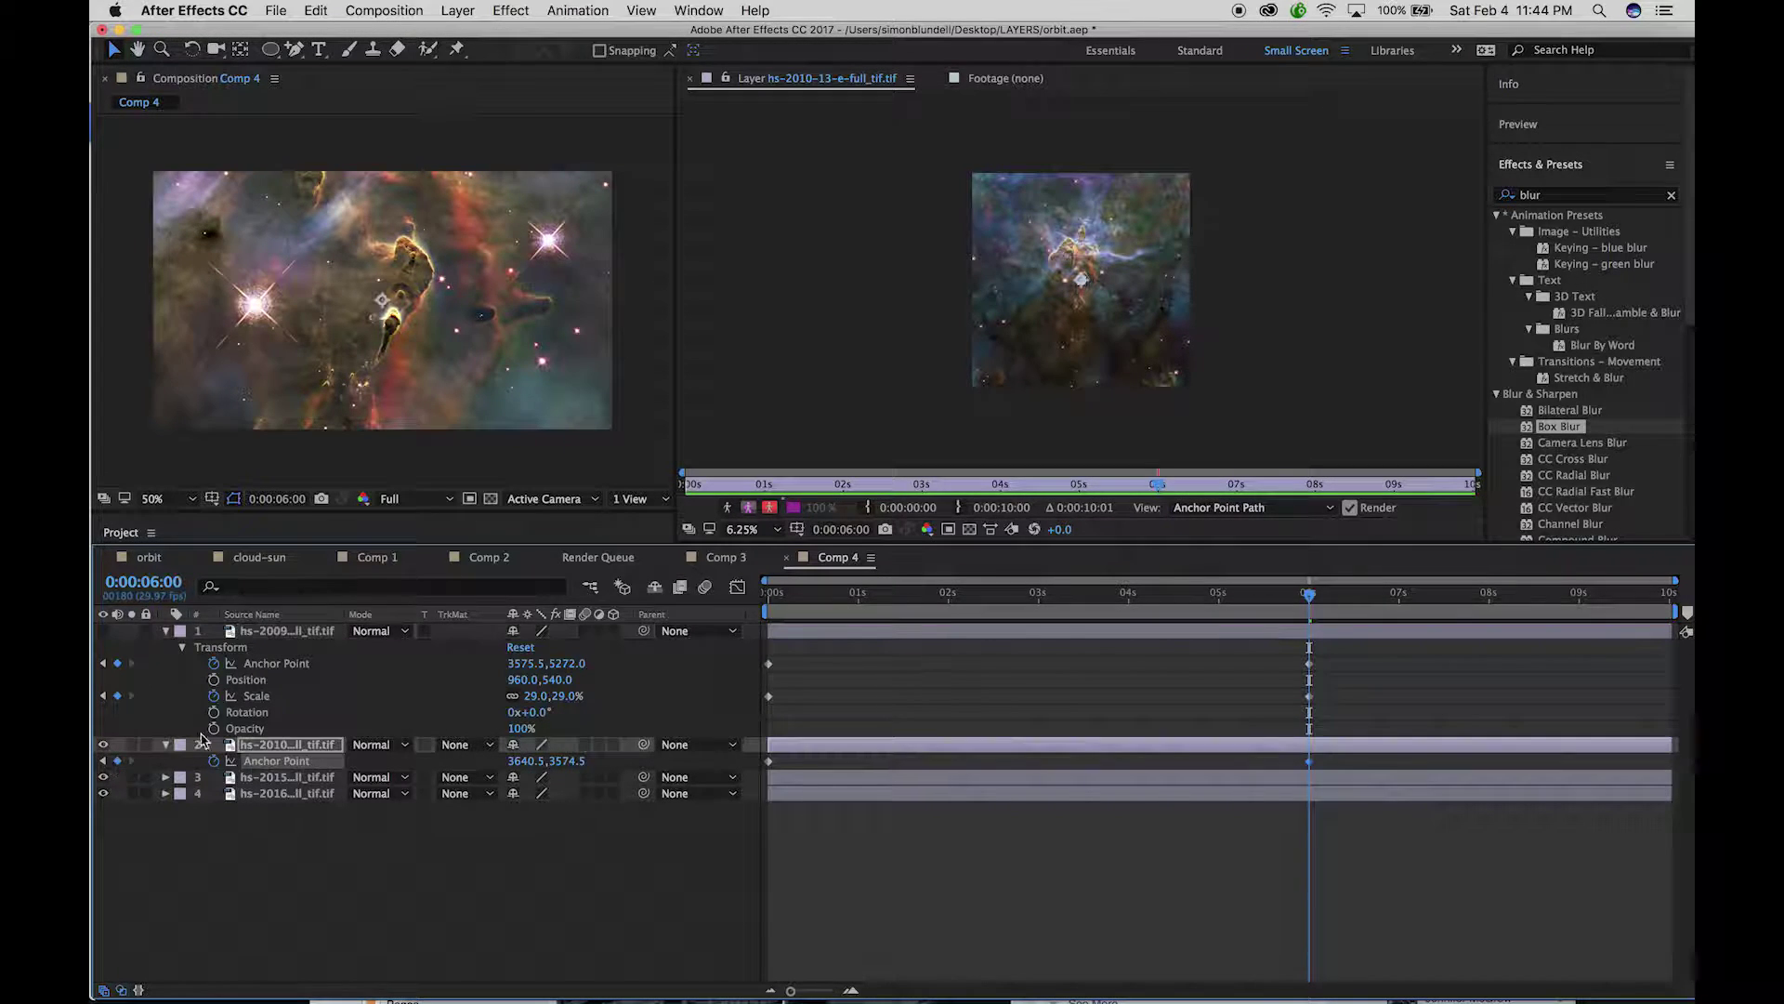
Move the hs-2010 layer's anchor path points to about 1464.5, 6230.5 at 0 seconds and about 4536.5, 2326.5 at 6 seconds
drag(1083, 283, 1113, 249)
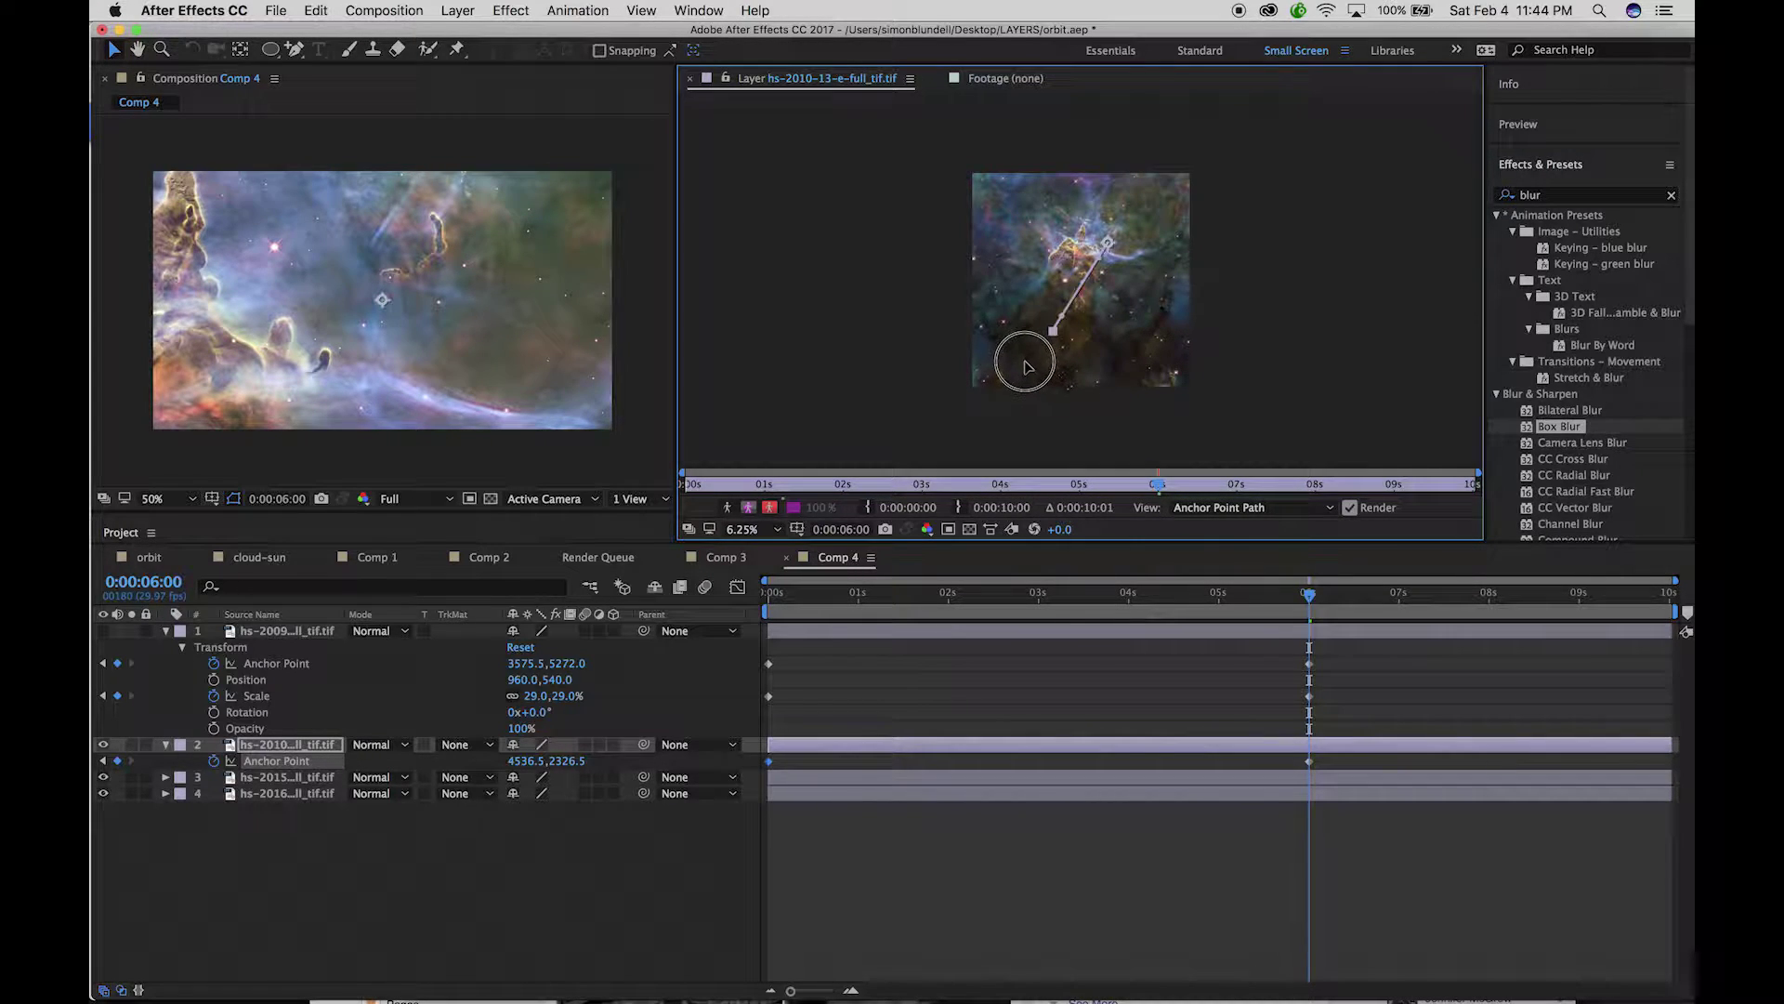
drag(1026, 367, 1017, 369)
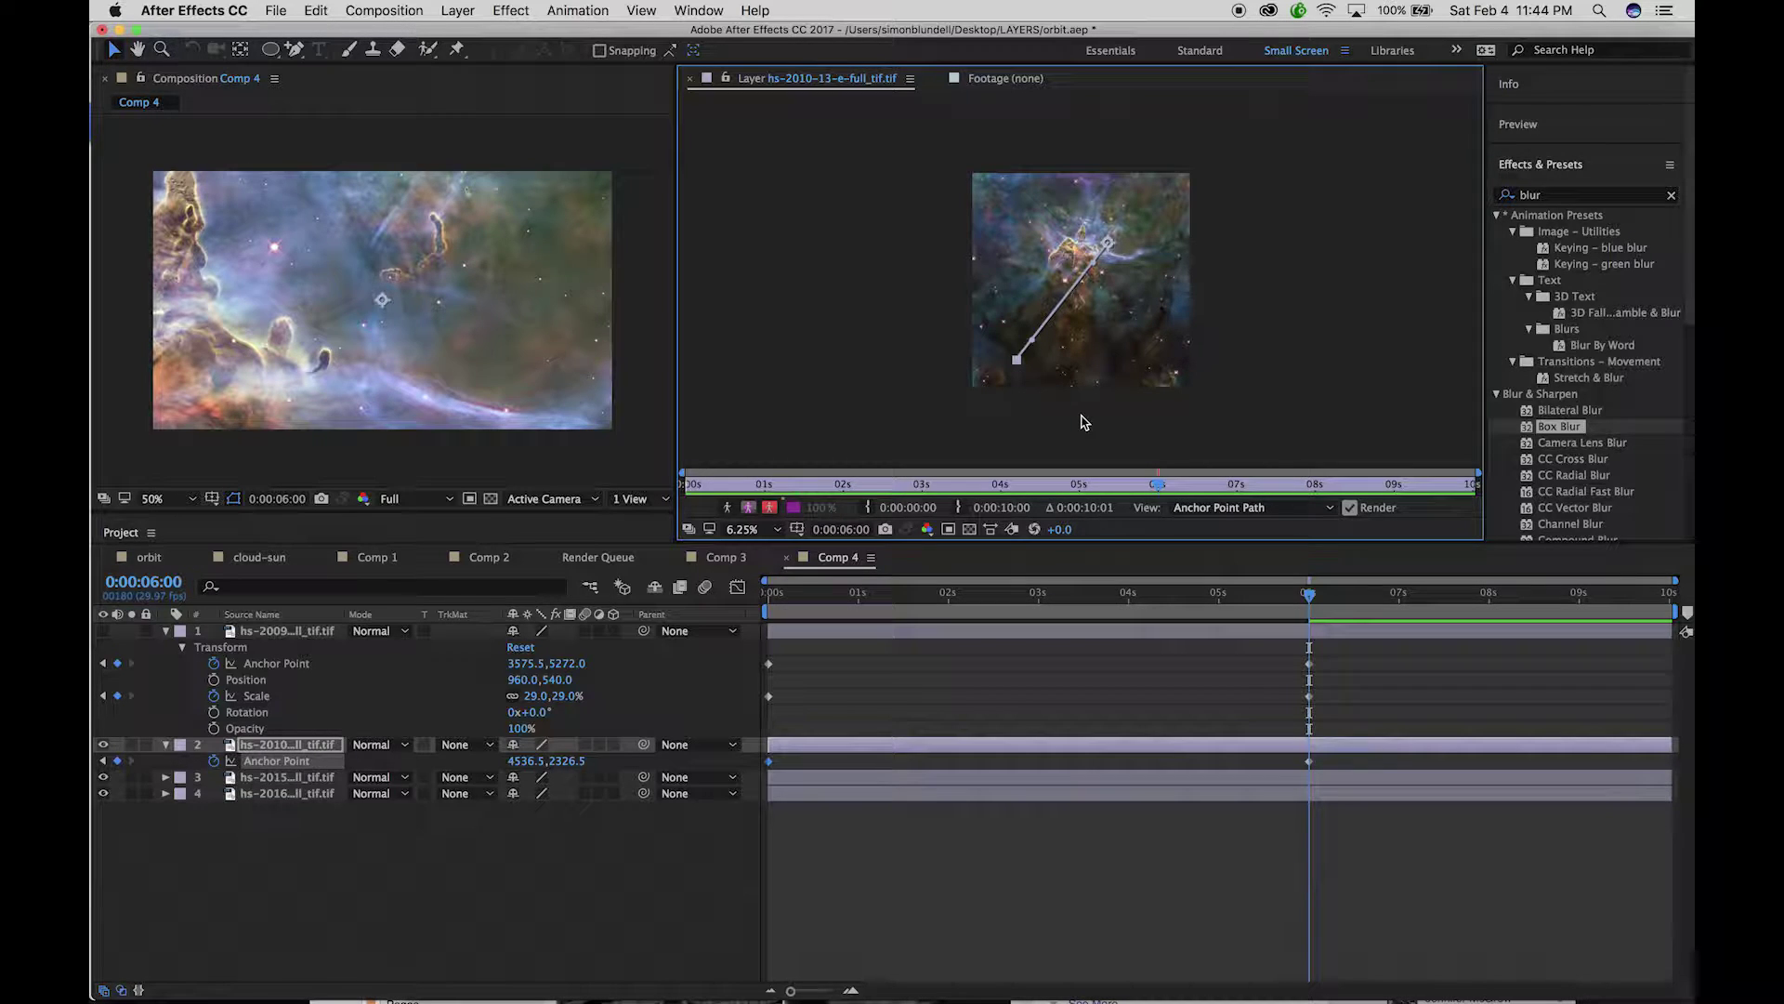
key(Home)
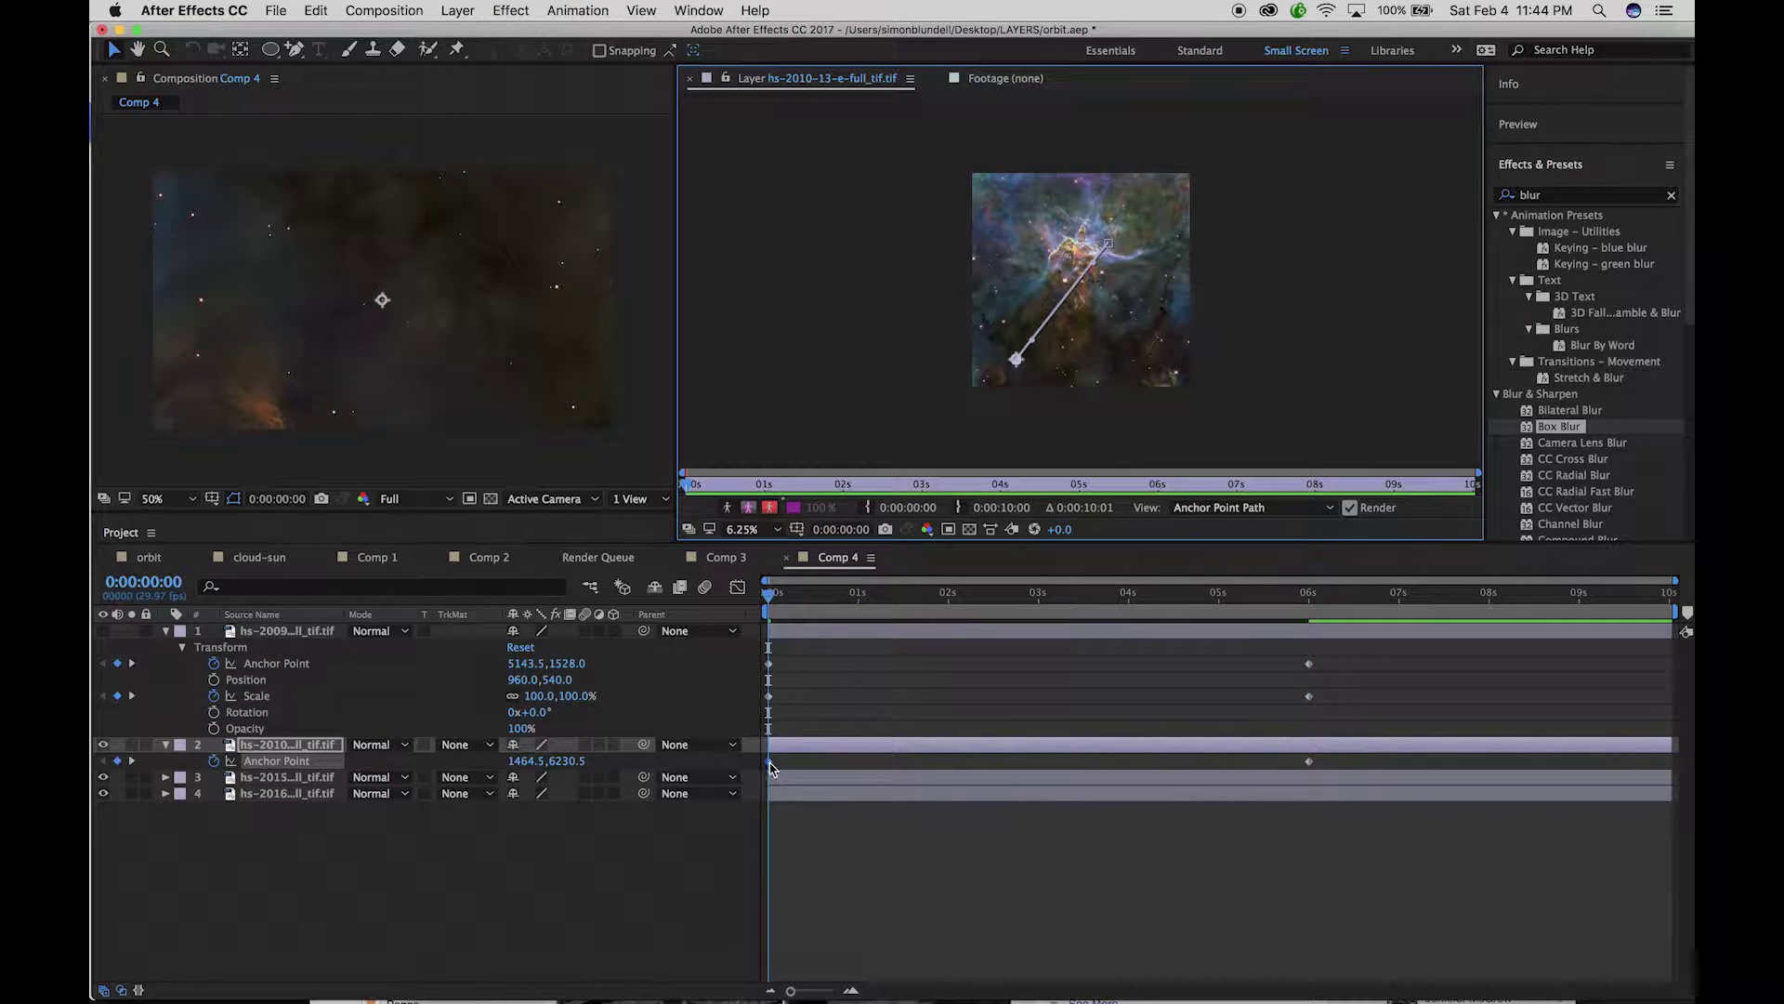
click(769, 762)
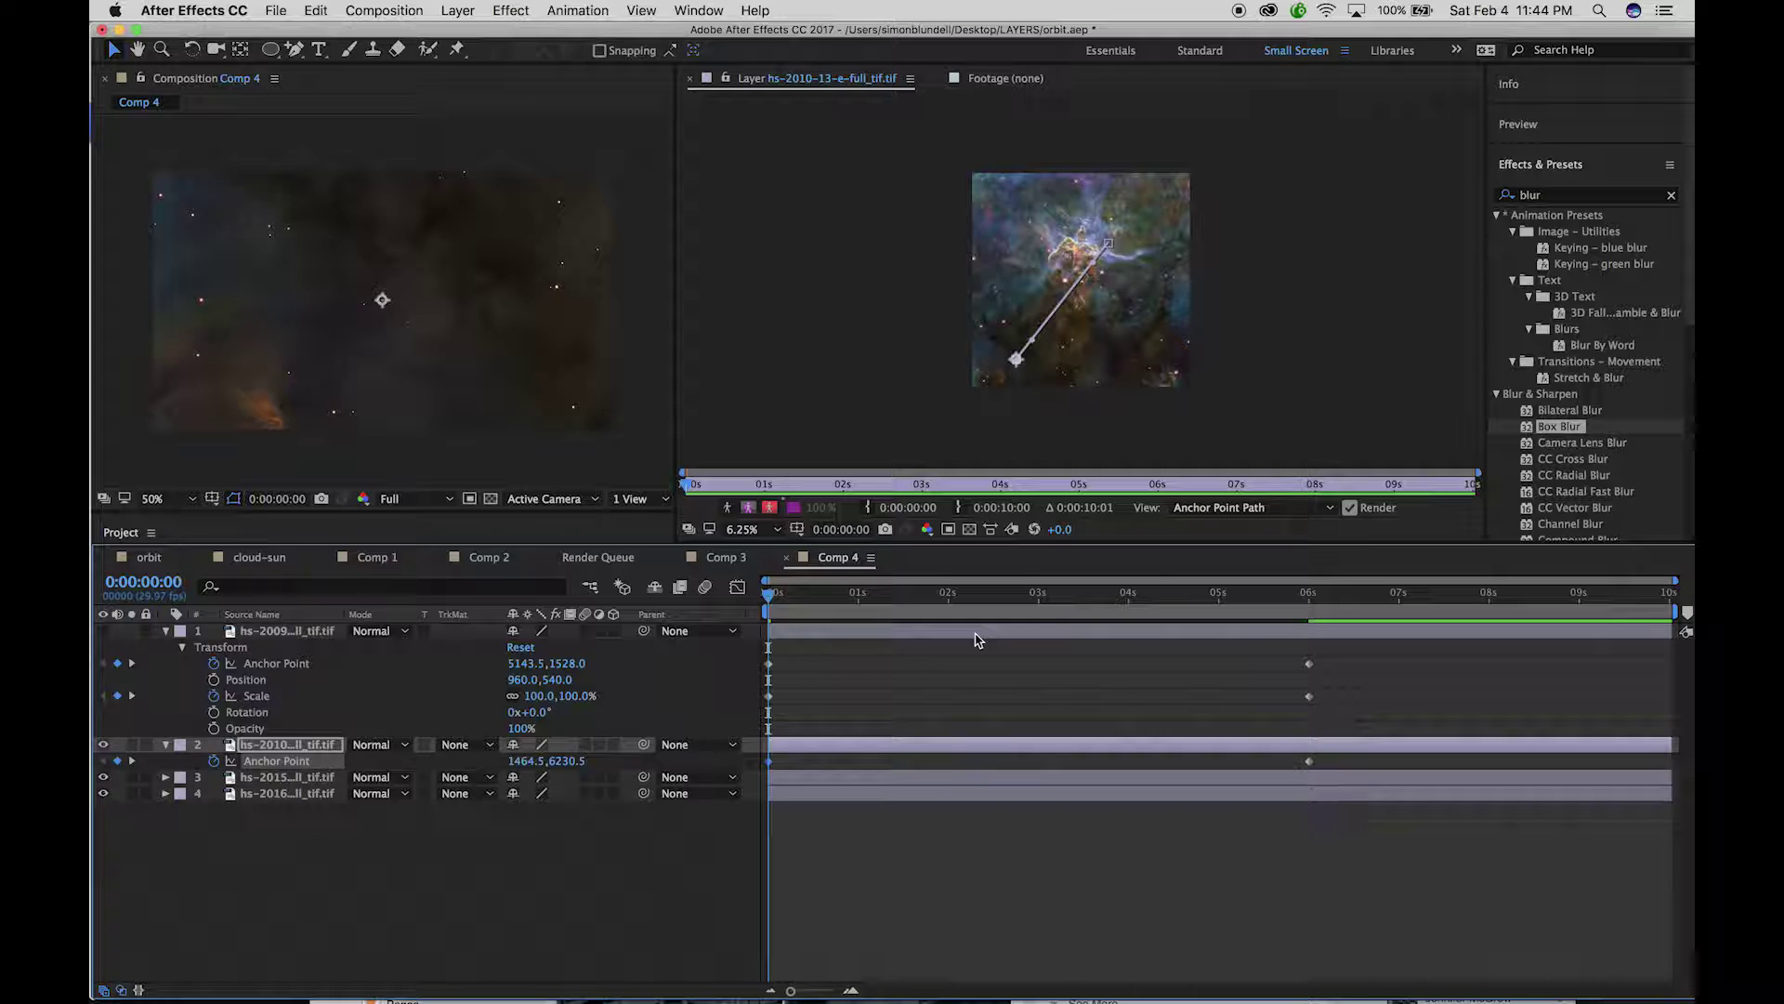
Reveal the hs-2010 layer's Scale and try to animate it with 55% at 6 seconds and 100% at 0 seconds
key(k)
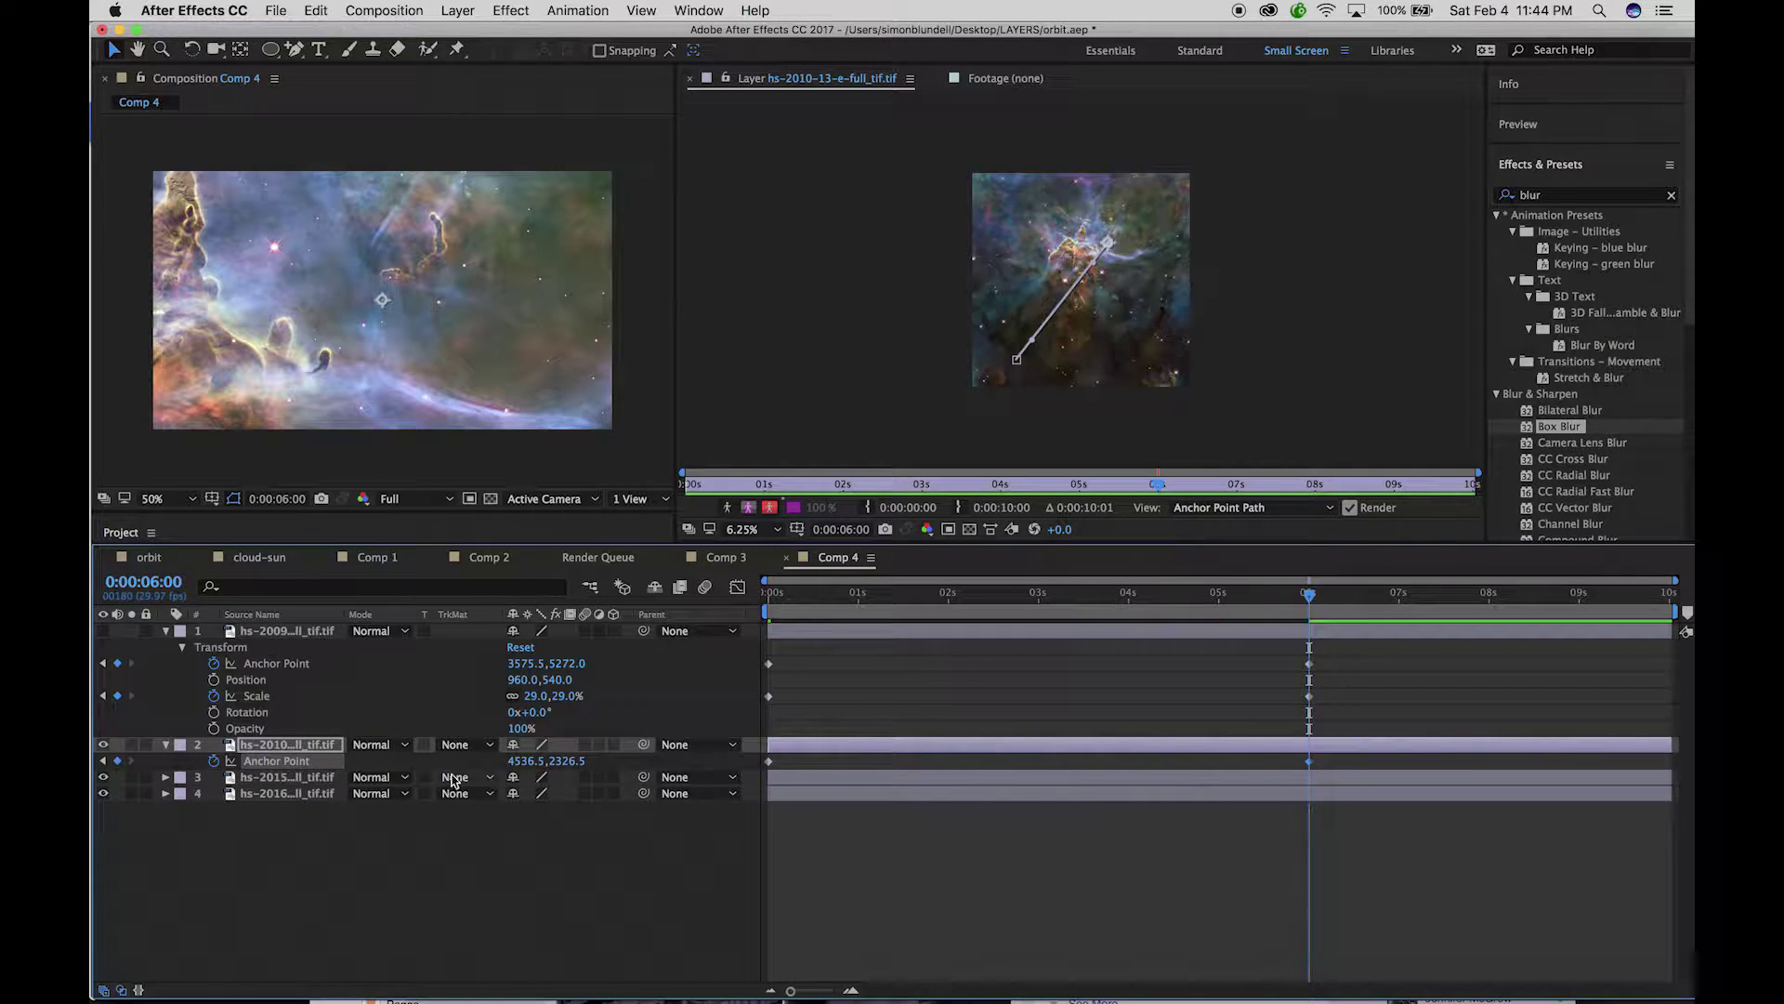
key(s)
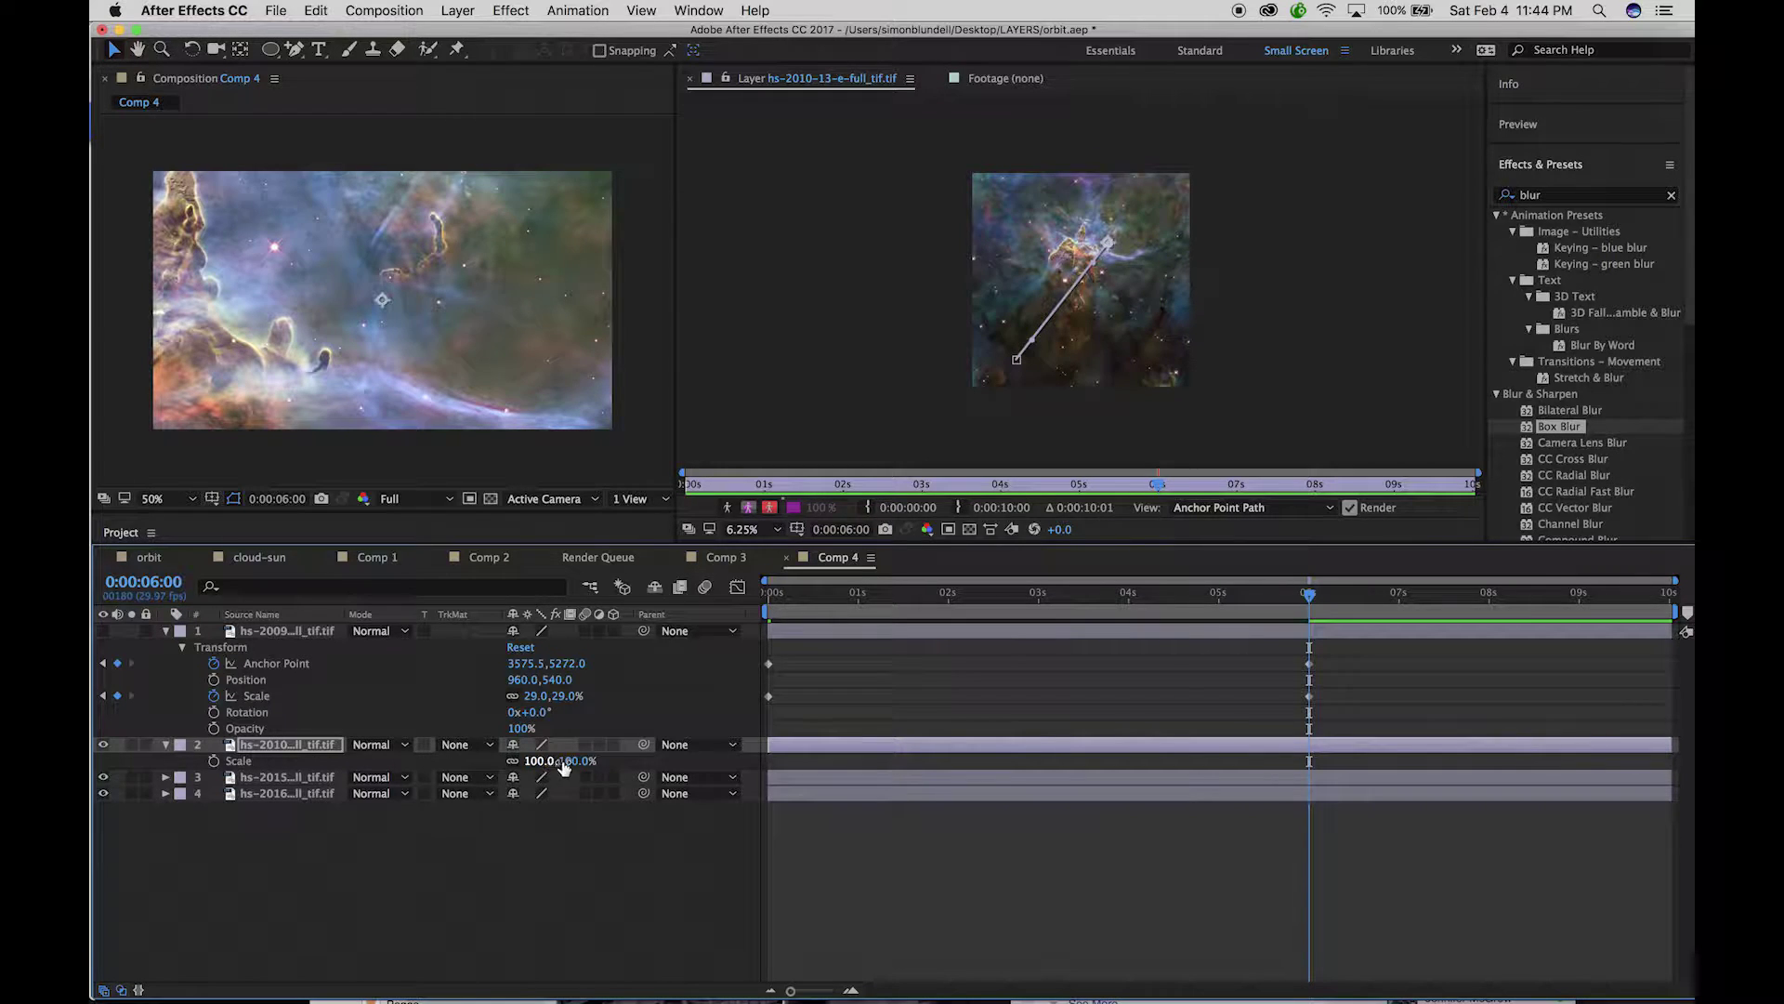
drag(578, 764, 537, 764)
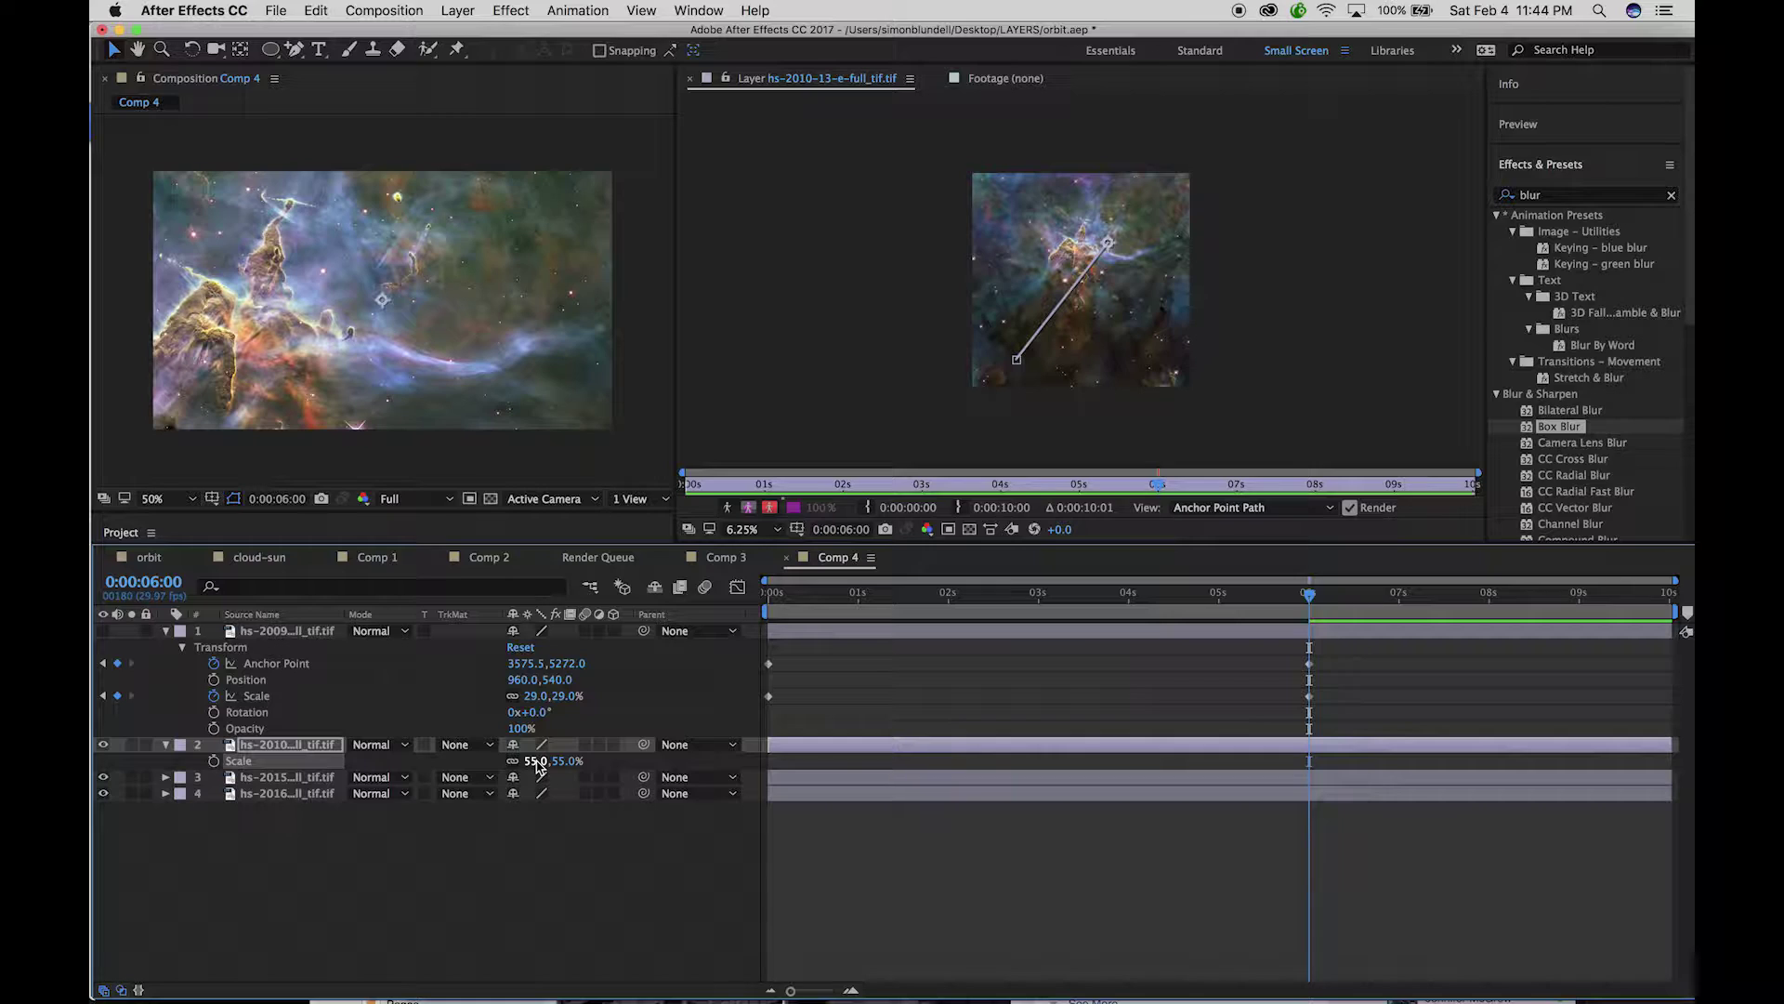
key(Home)
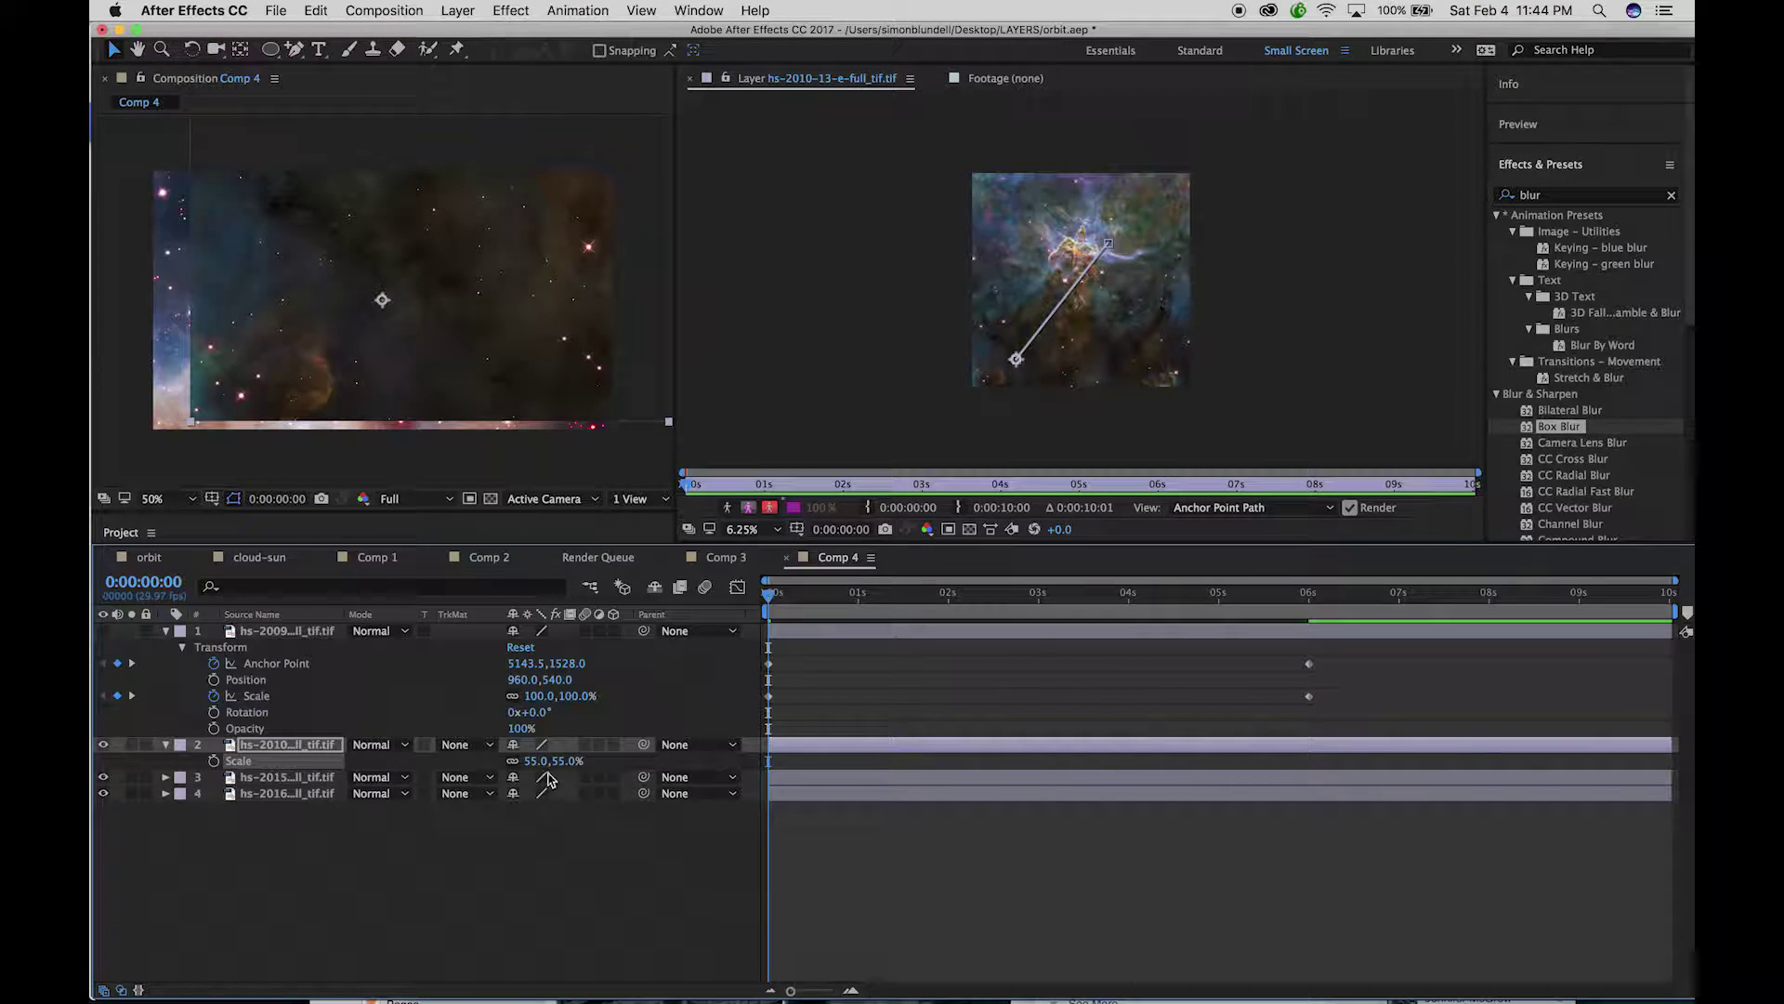
click(558, 764)
mouse_move(558, 764)
mouse_down()
mouse_move(599, 765)
mouse_move(566, 768)
mouse_up()
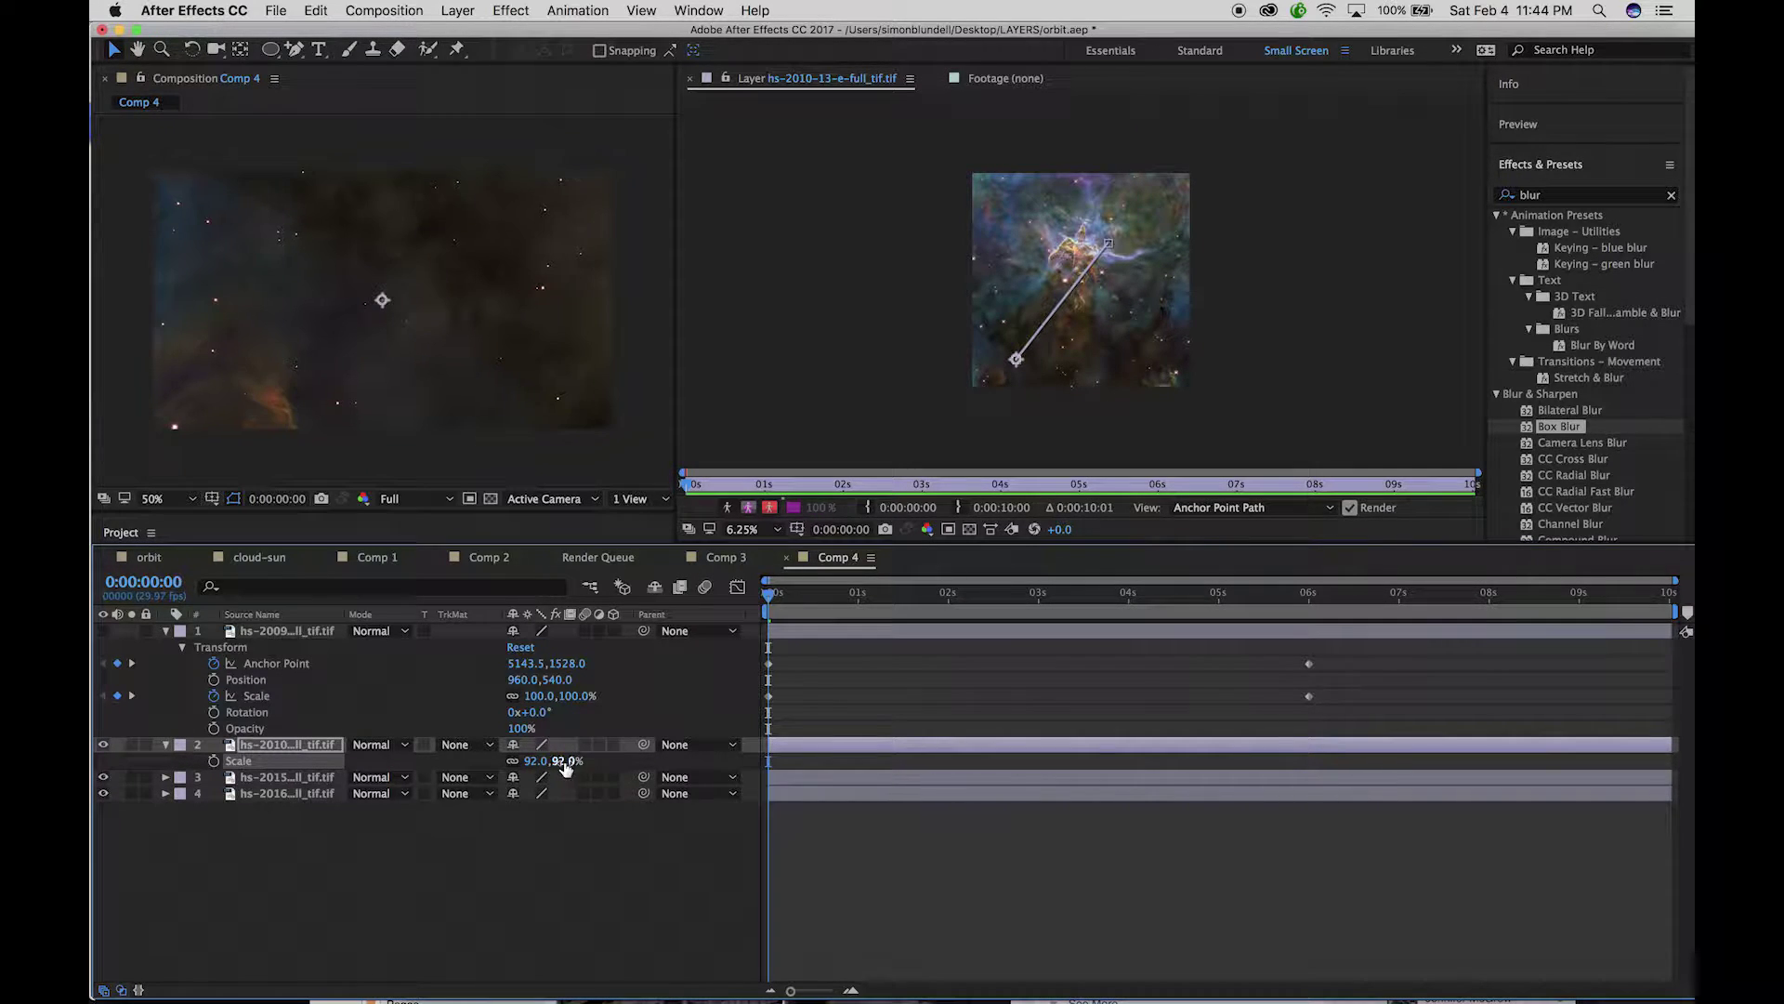
key(Tab)
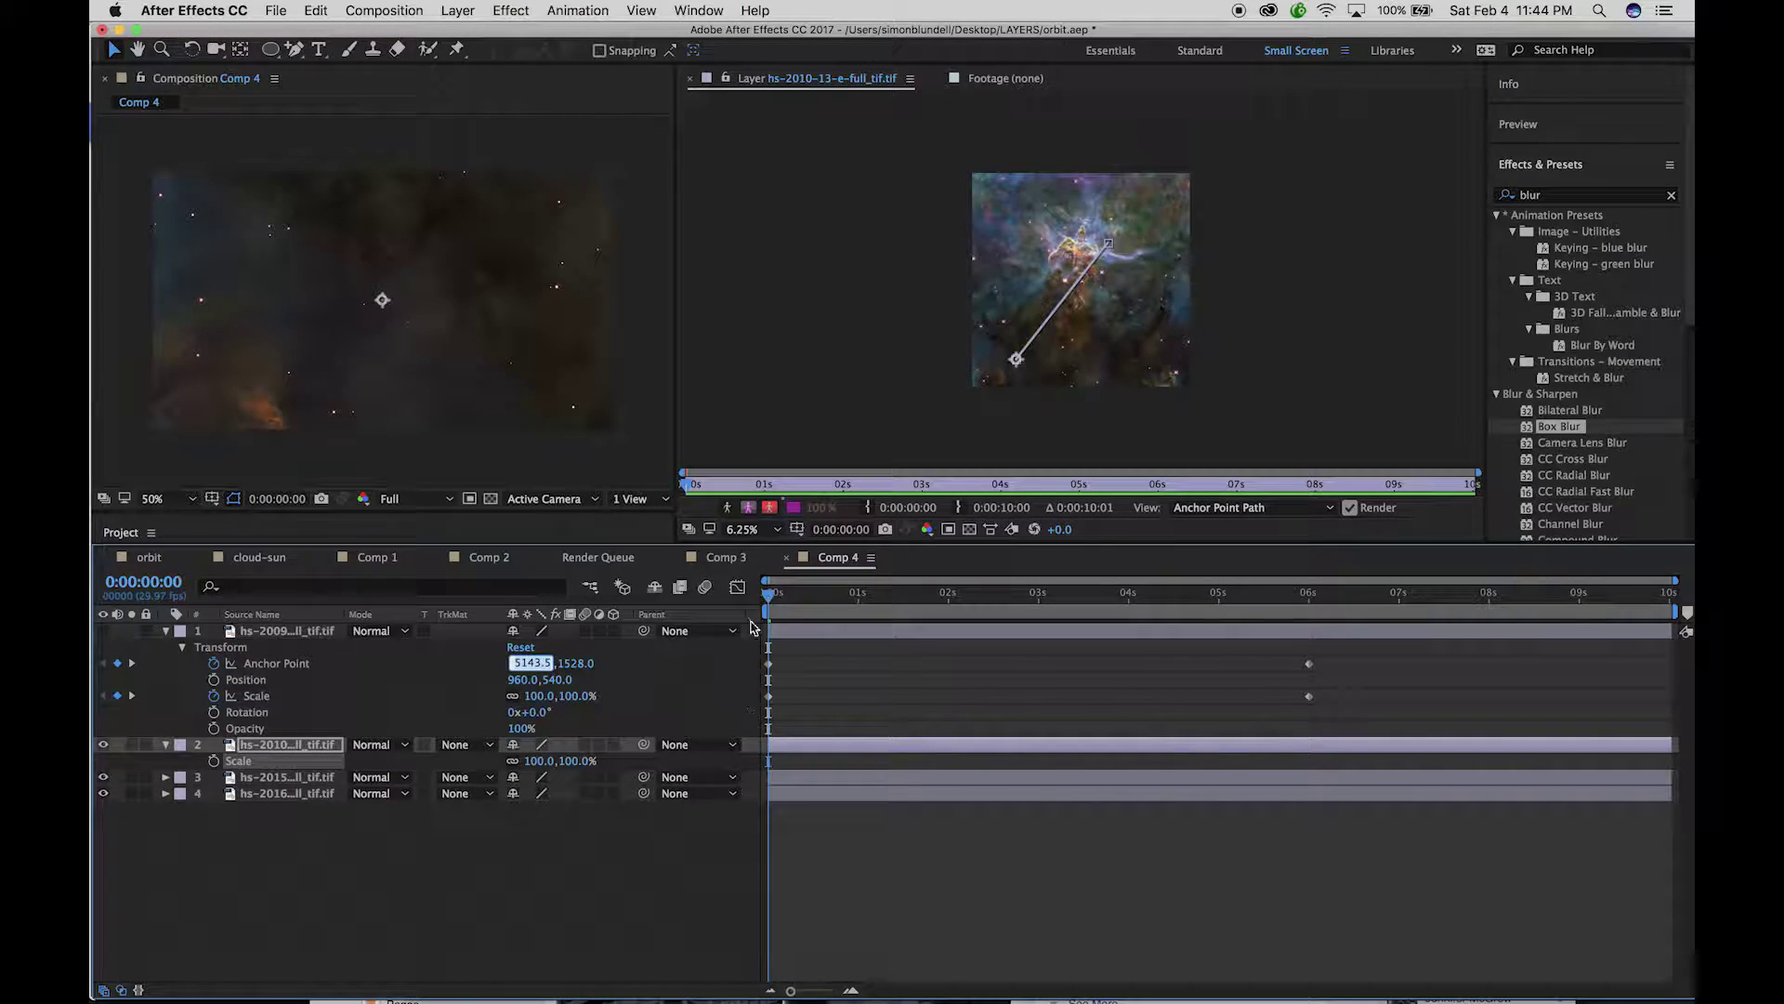
drag(769, 602, 1309, 625)
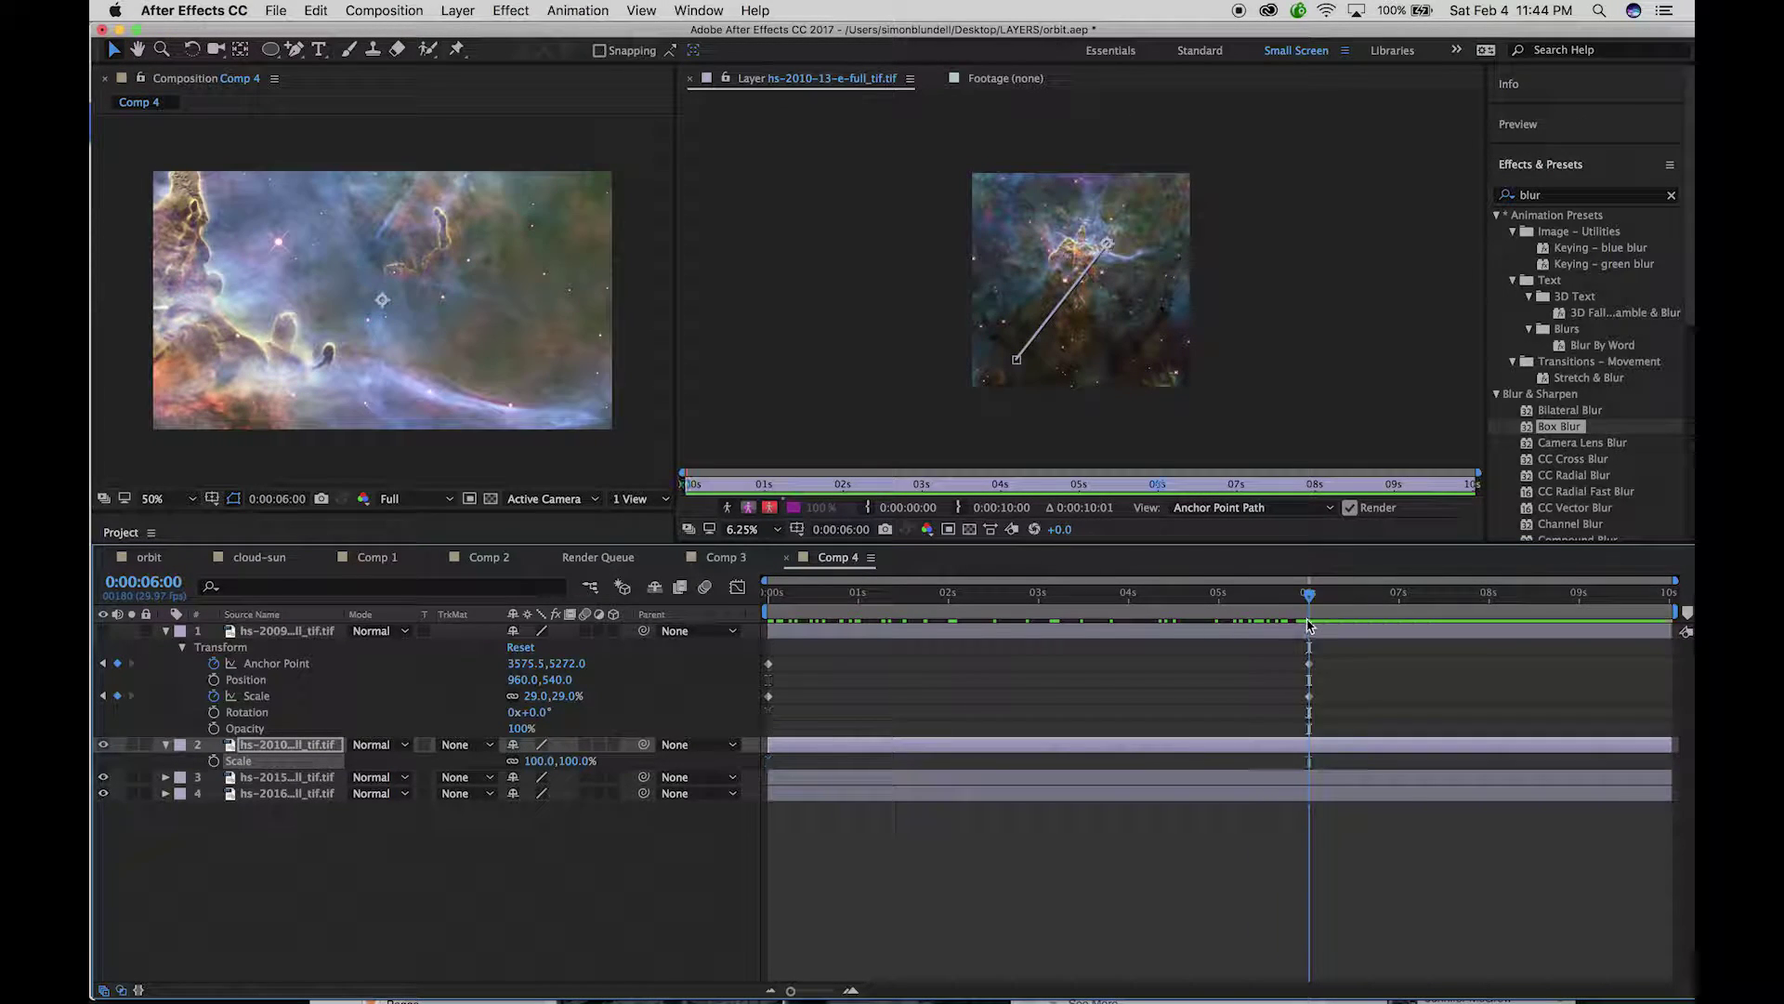
Keyframe the hs-2010 layer's Scale at 100% at 0 seconds and about 61% at 6 seconds, and preview the motion
key(Home)
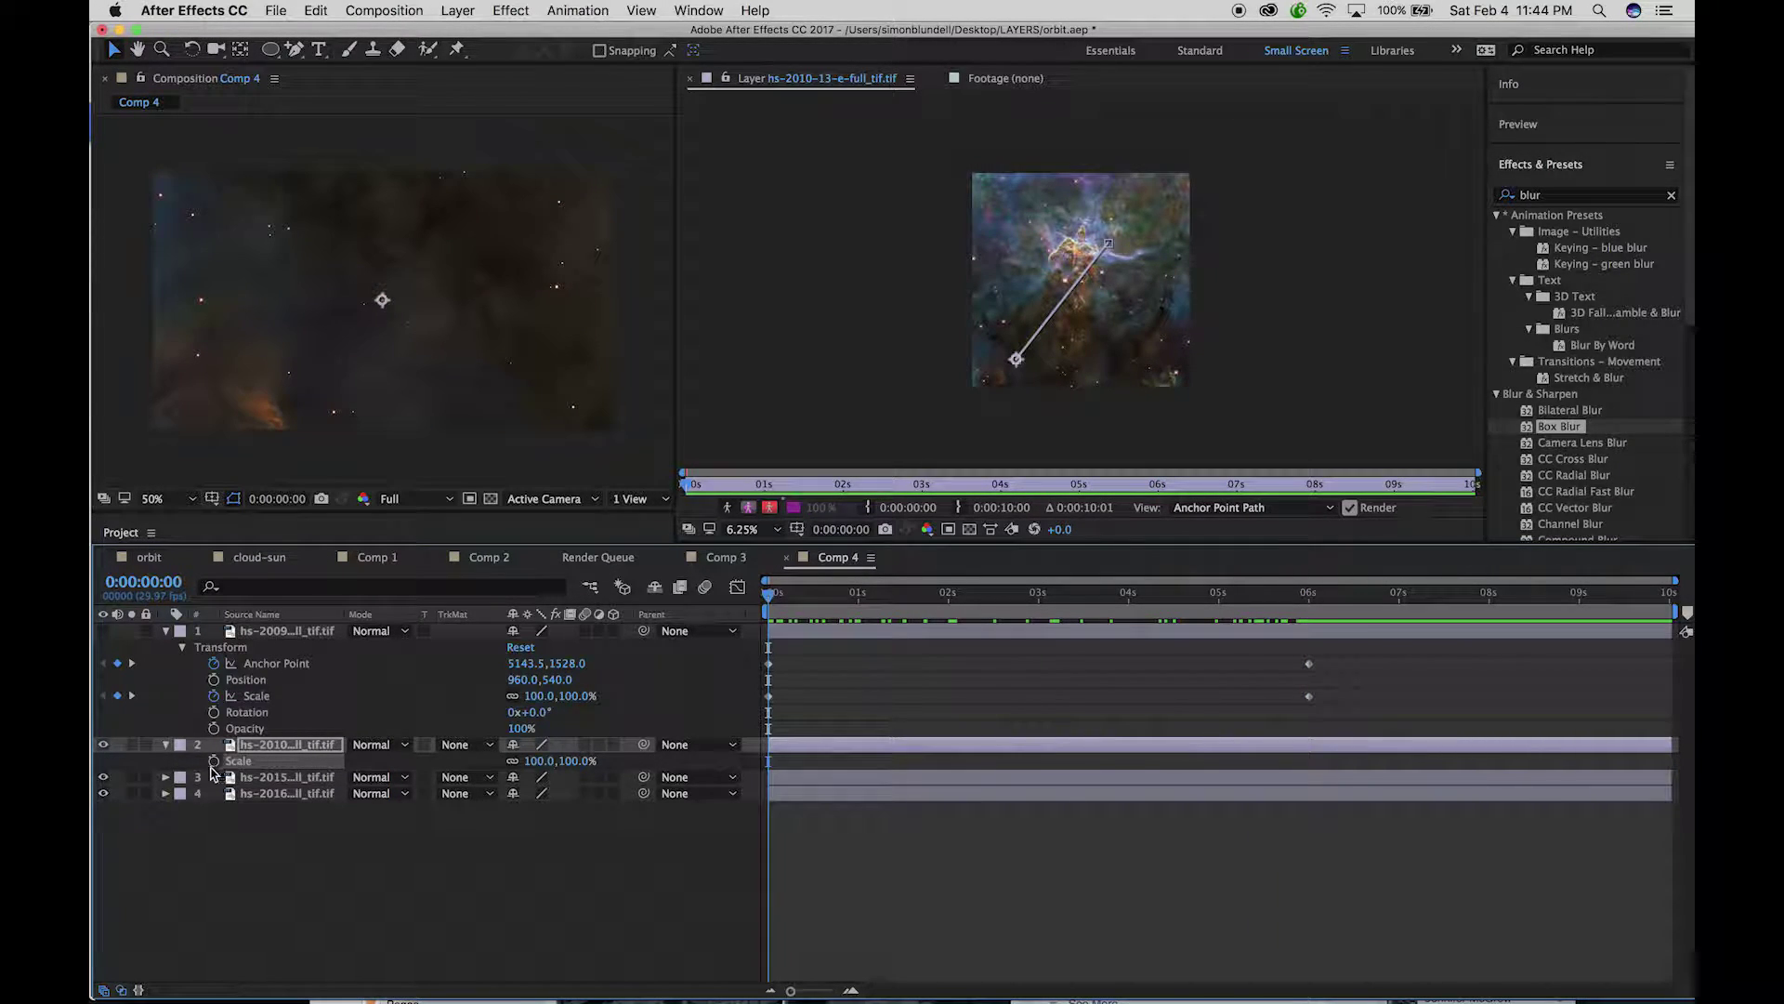
key(k)
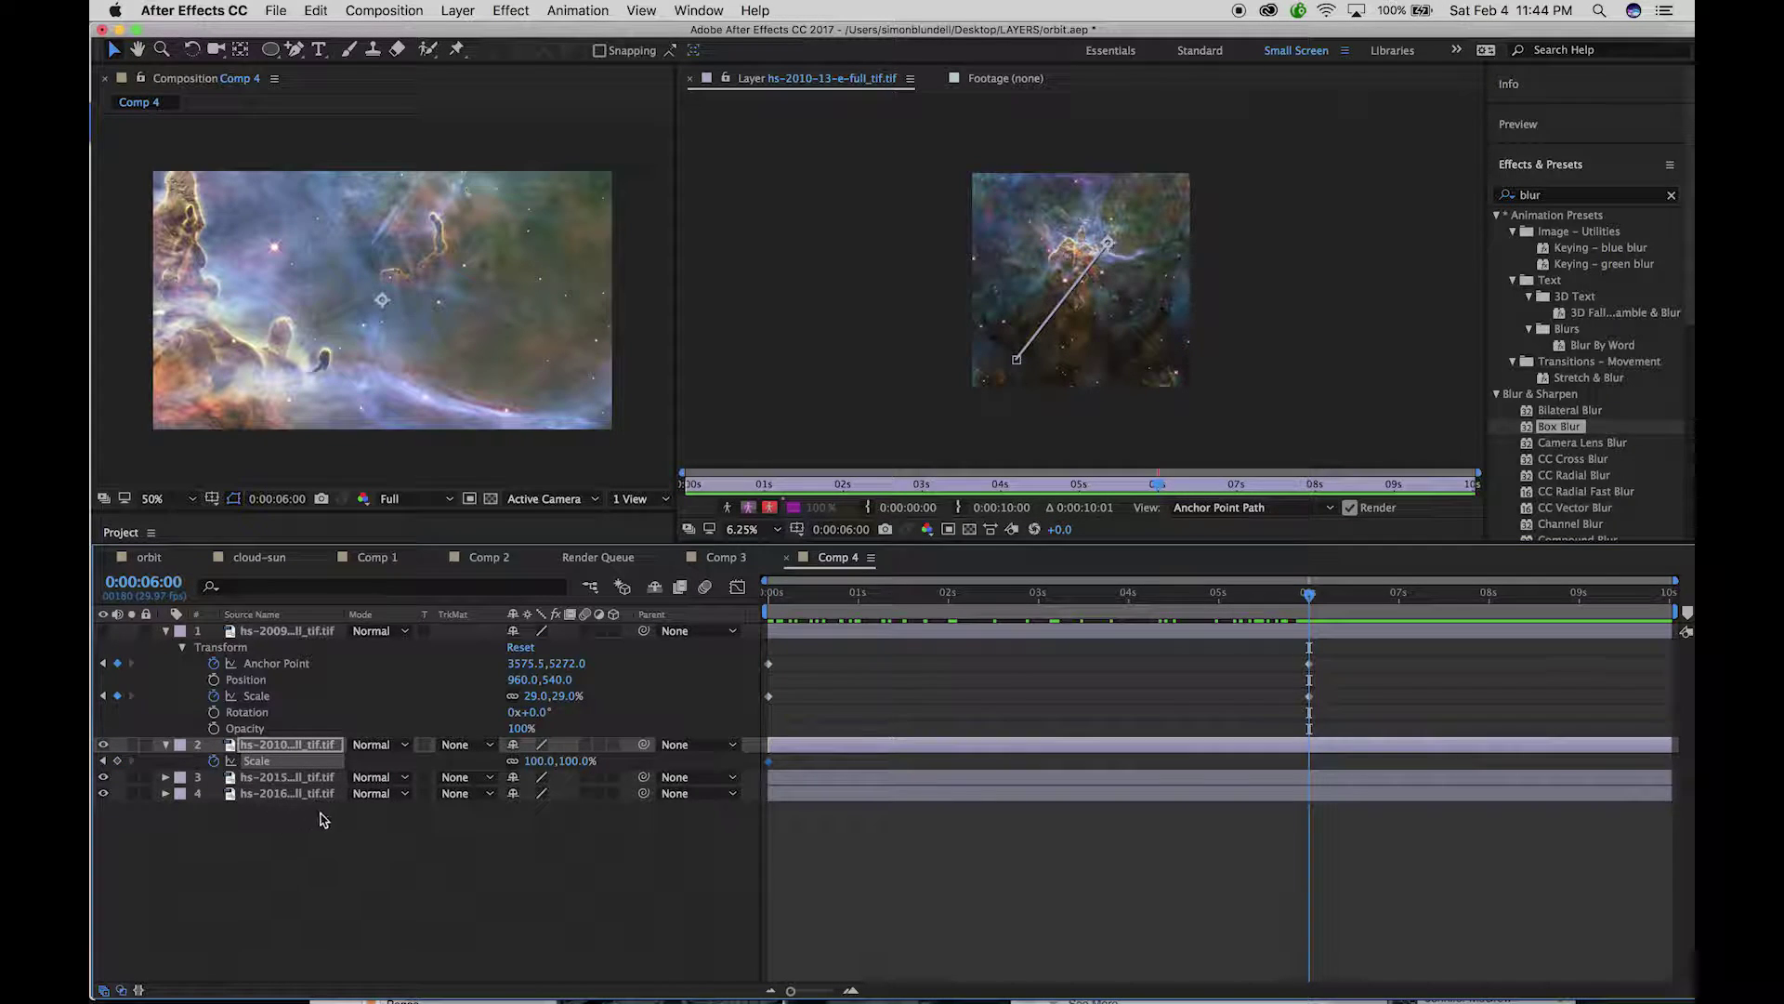
drag(567, 760, 541, 768)
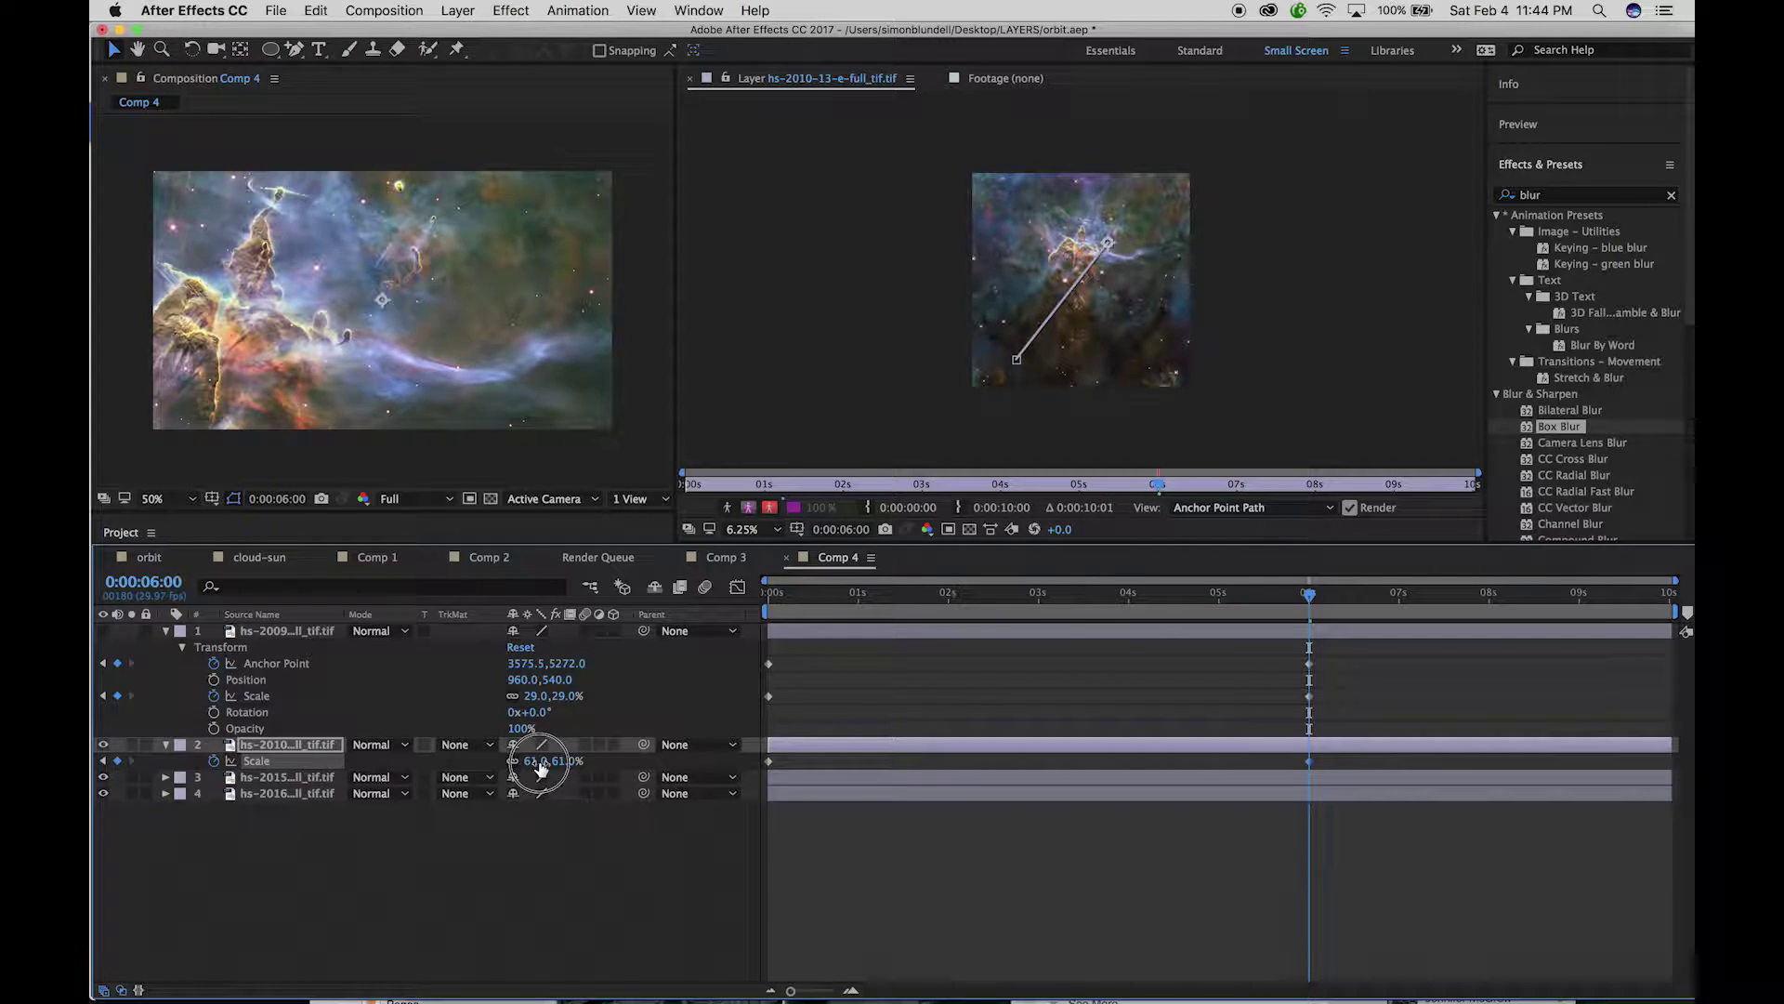
key(j)
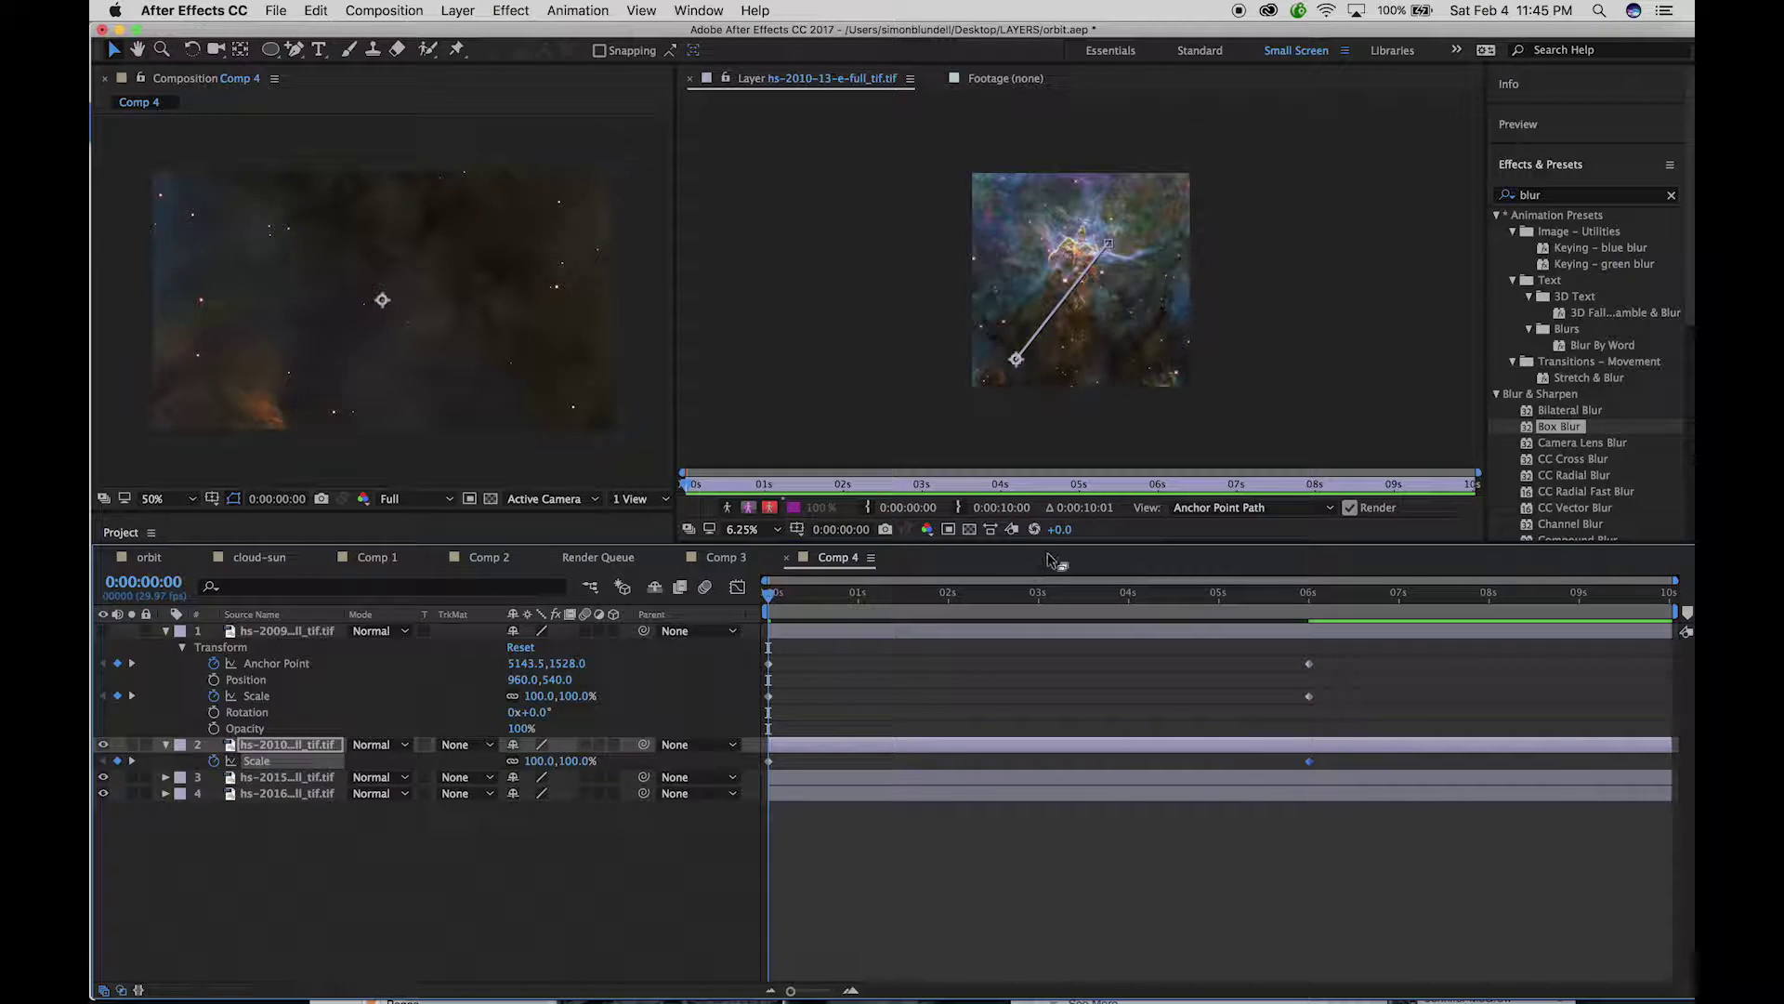
drag(770, 599, 1325, 599)
key(Home)
Make the hs-2009 layer visible again and collapse the properties of the hs-2009 and hs-2010 layers
click(103, 631)
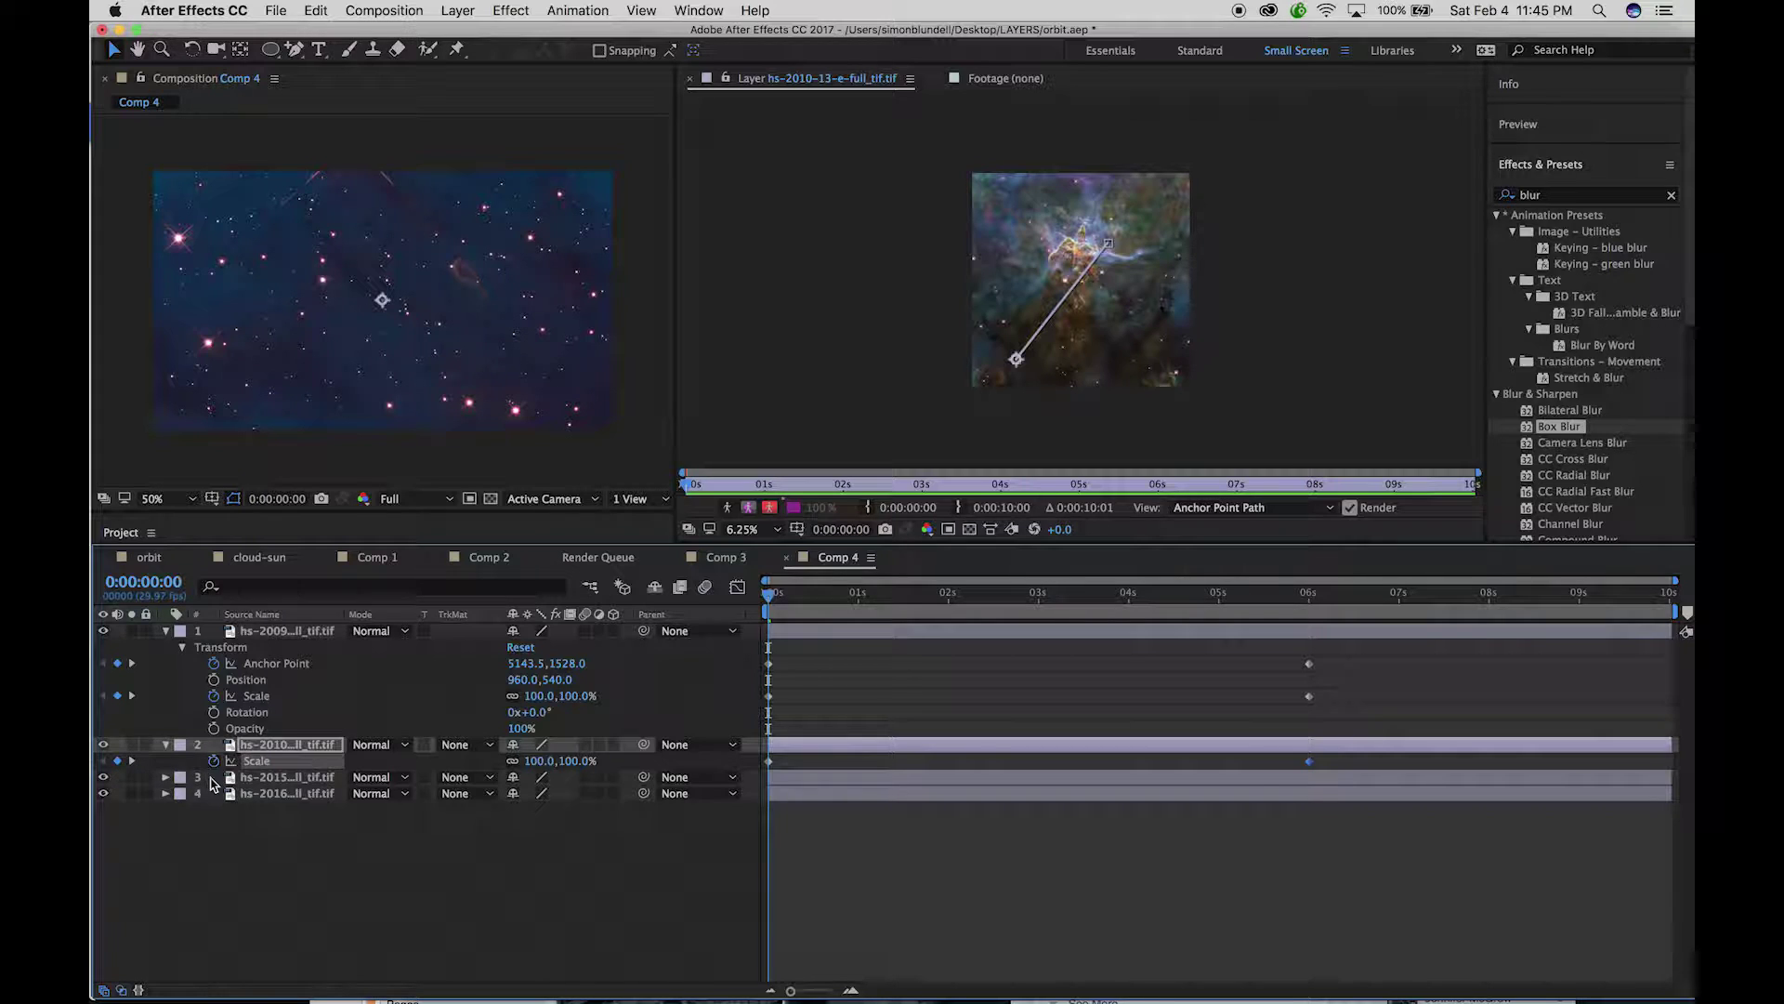
click(167, 631)
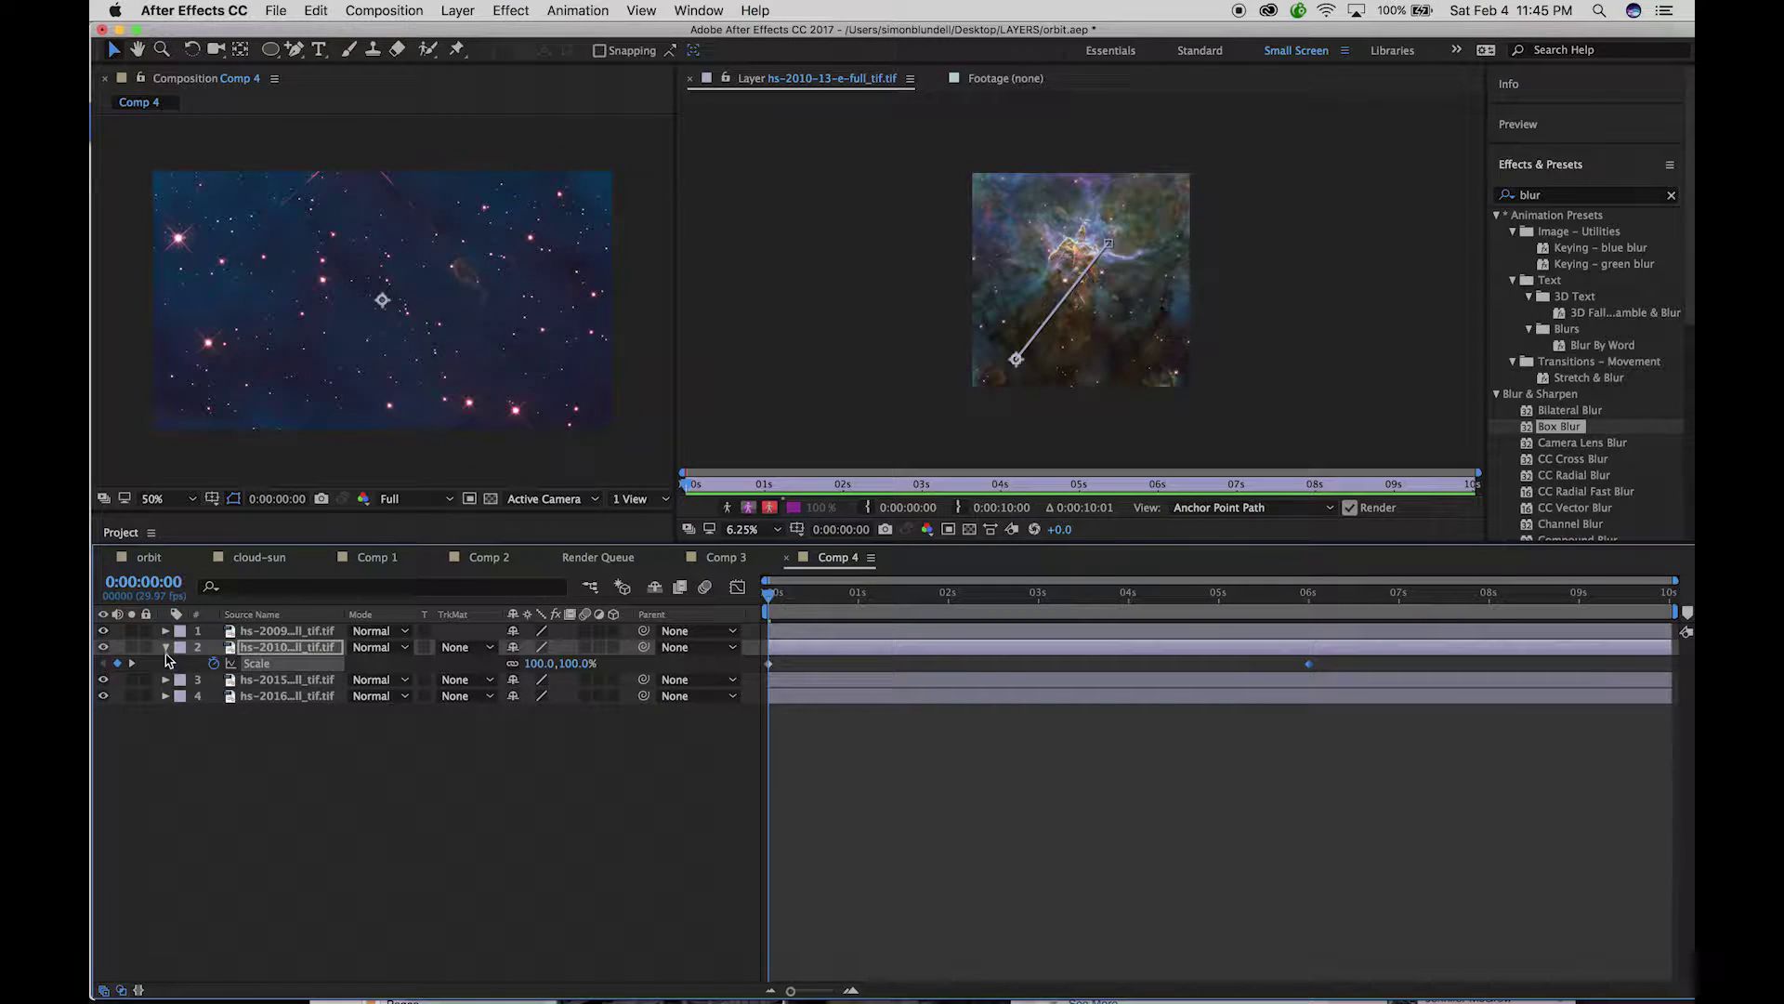
click(166, 647)
Set the hs-2009 layer's blending mode to Screen and the hs-2010 layer's to Lighten, and scrub through the composition
click(387, 632)
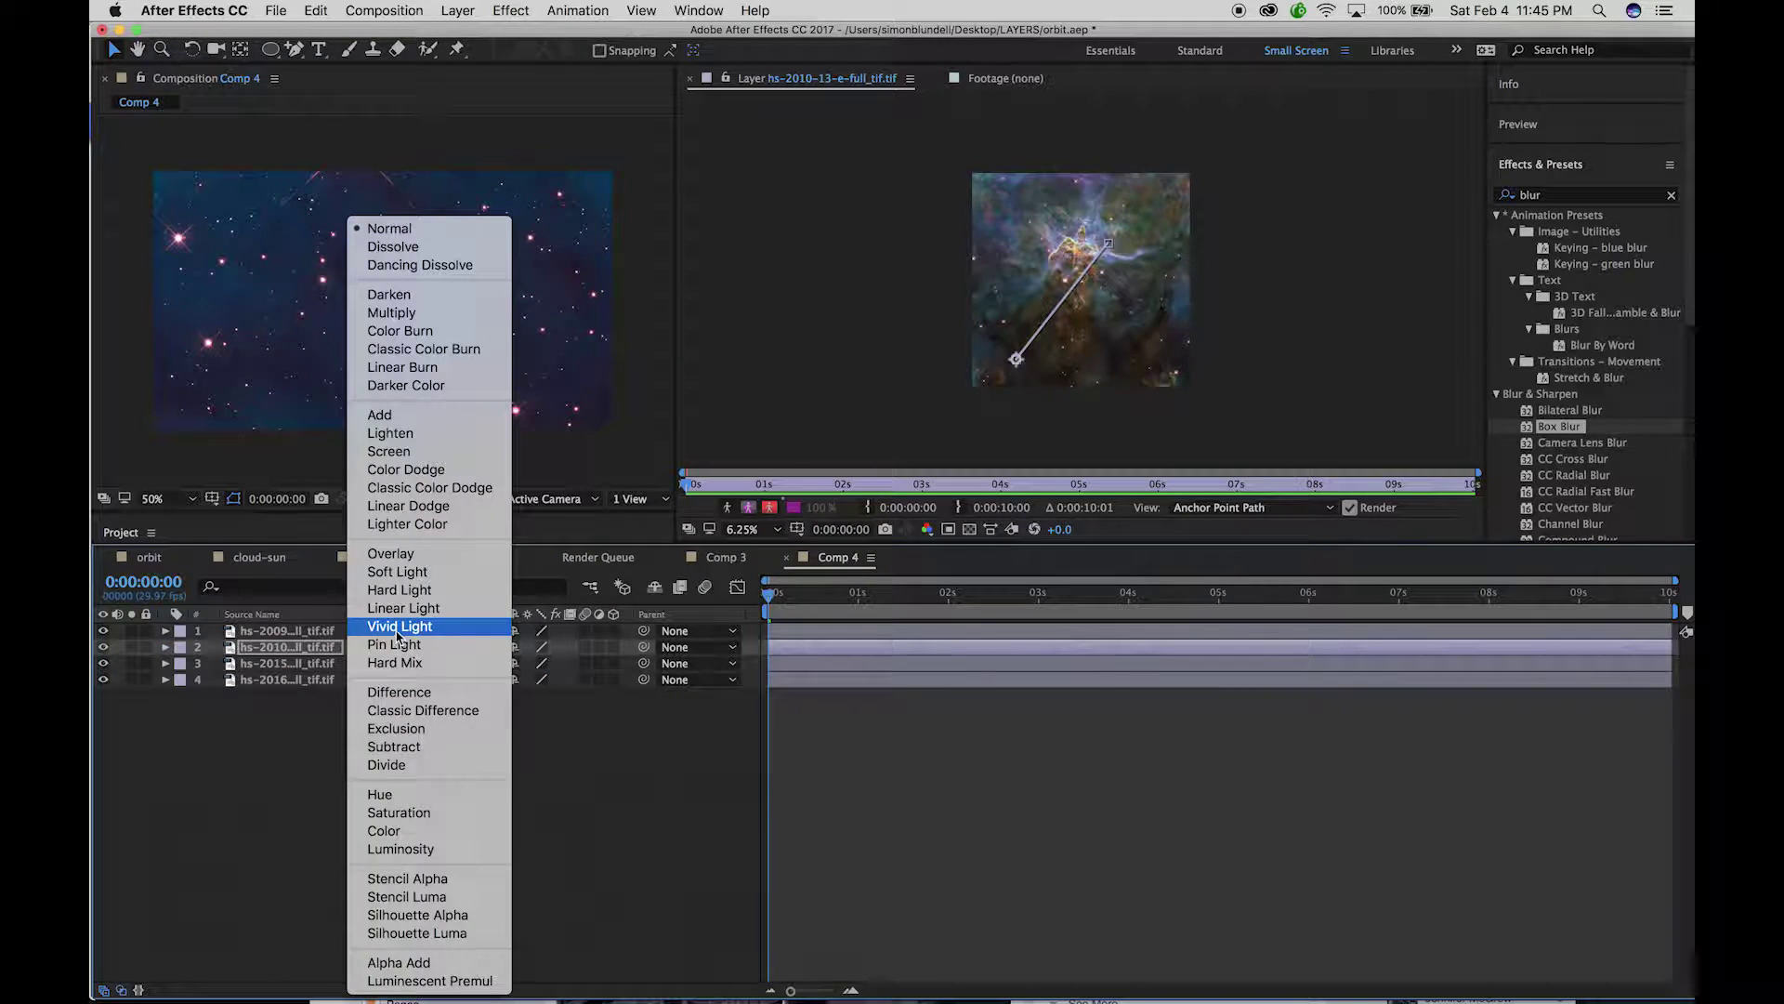
click(390, 451)
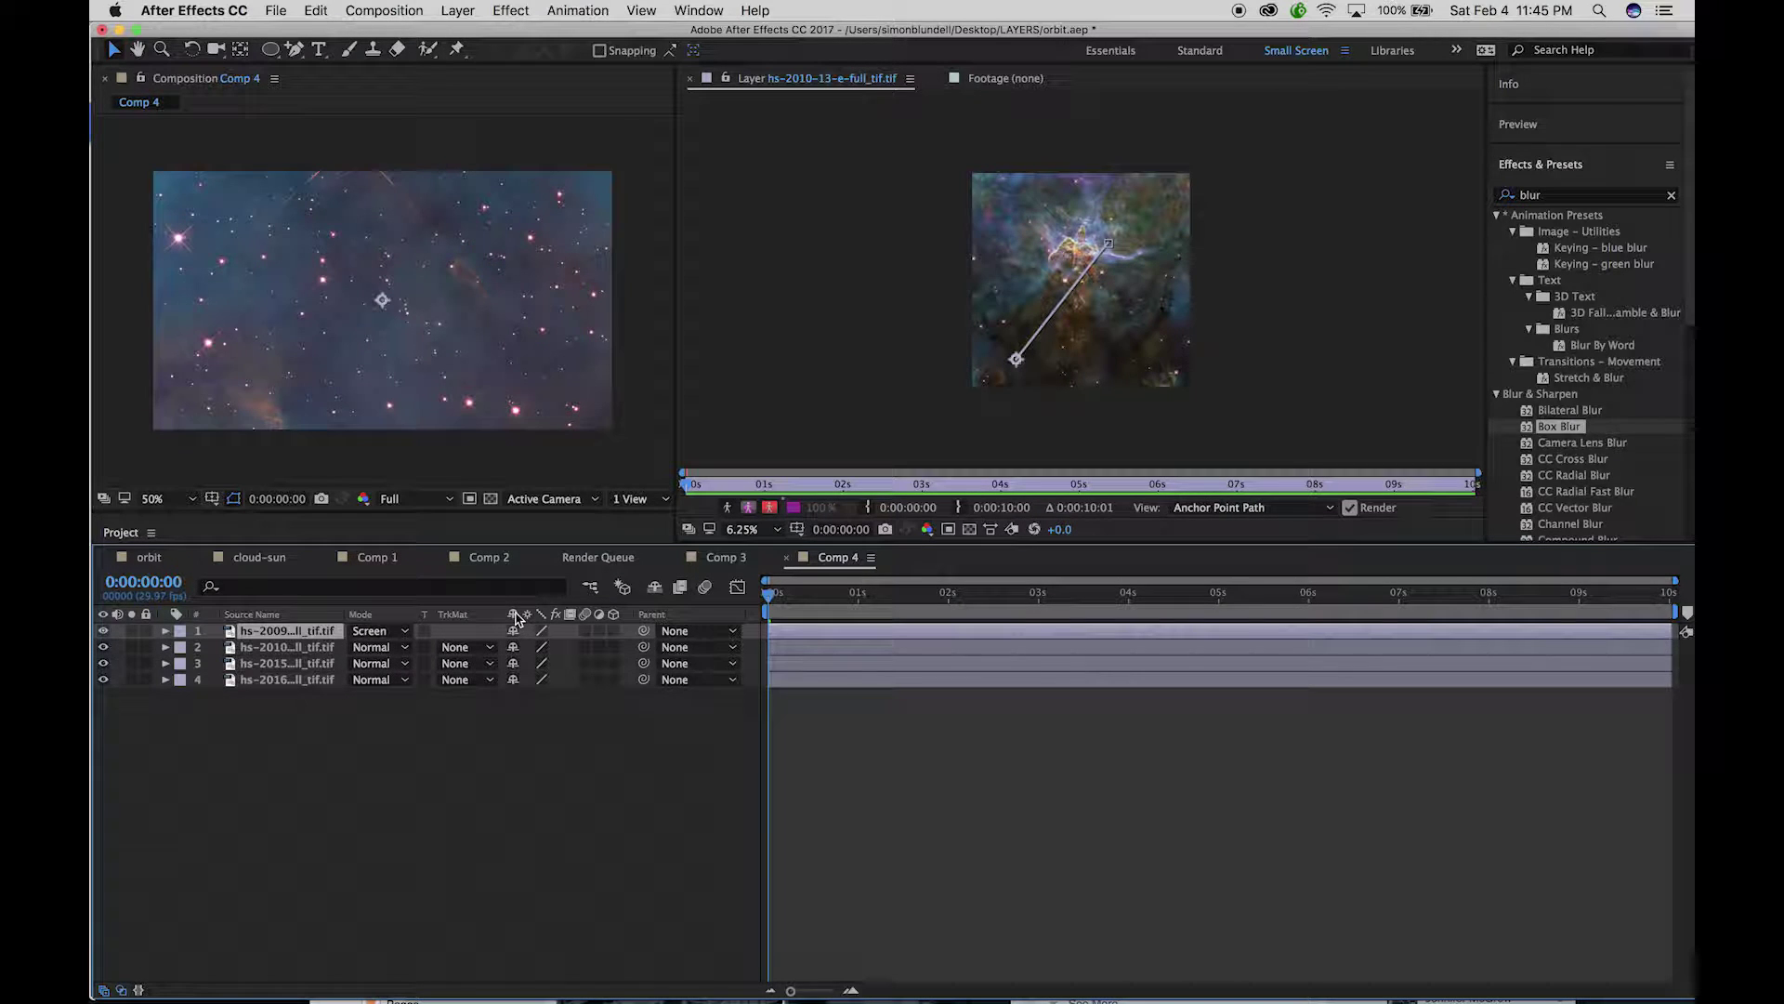
click(385, 649)
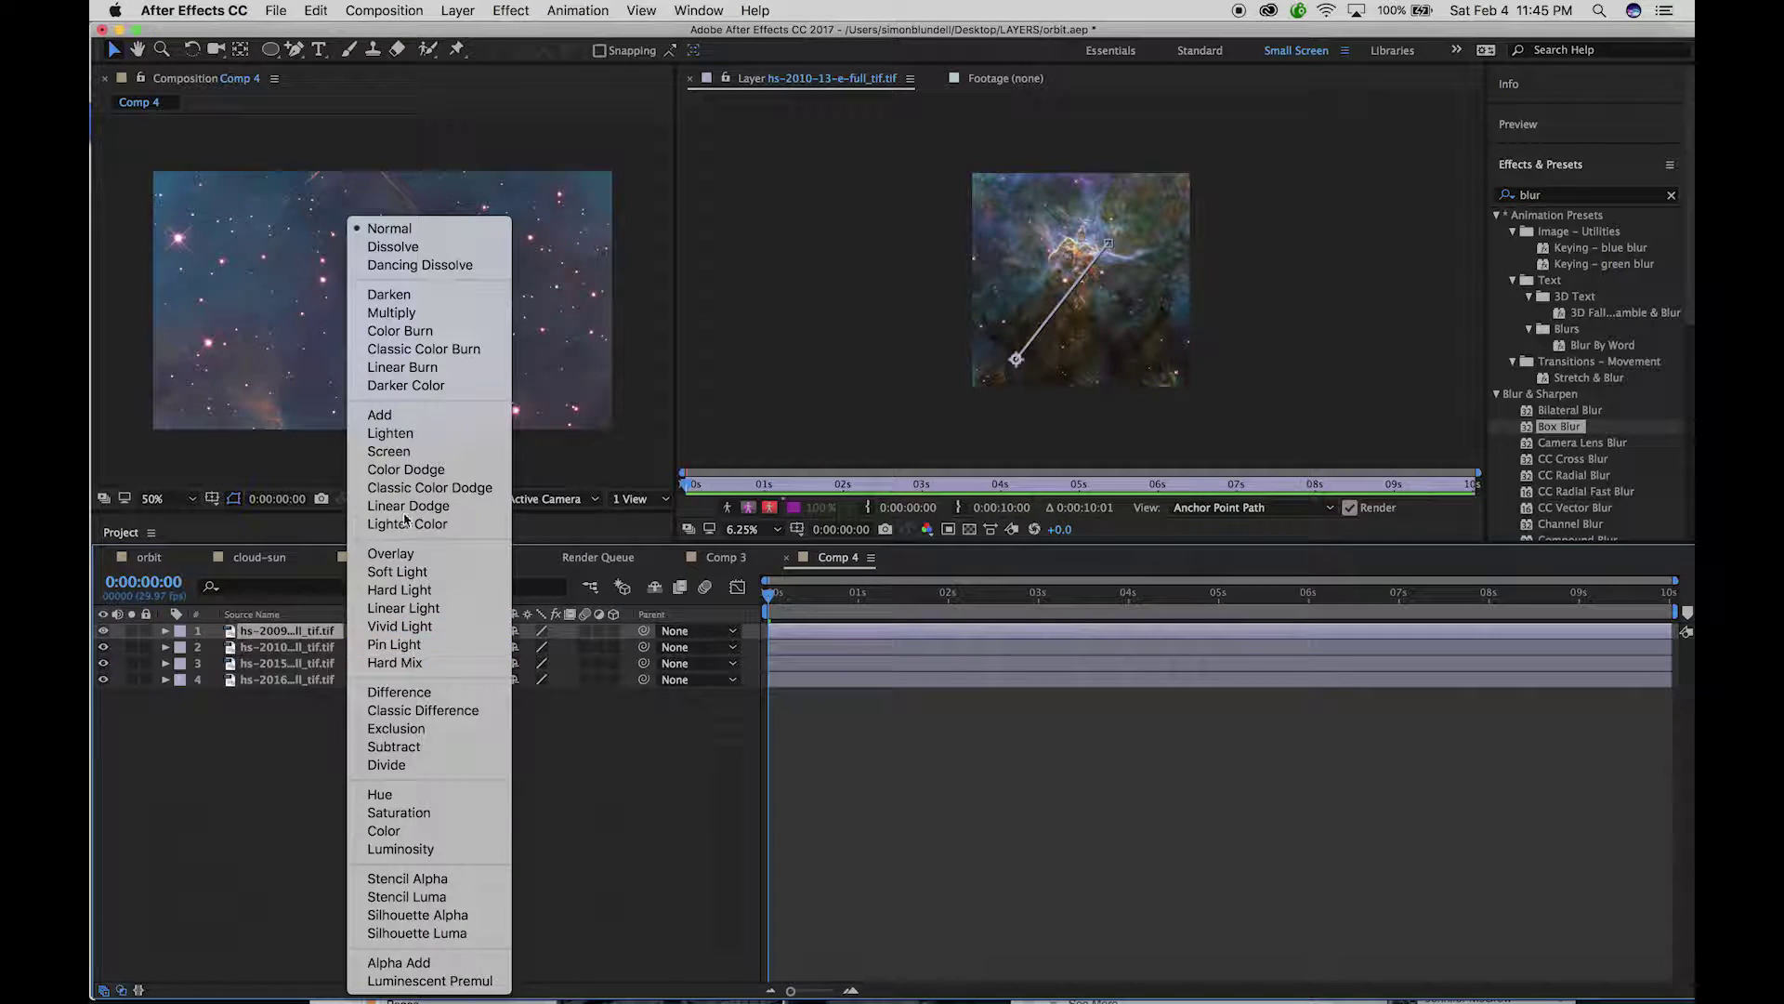
click(395, 433)
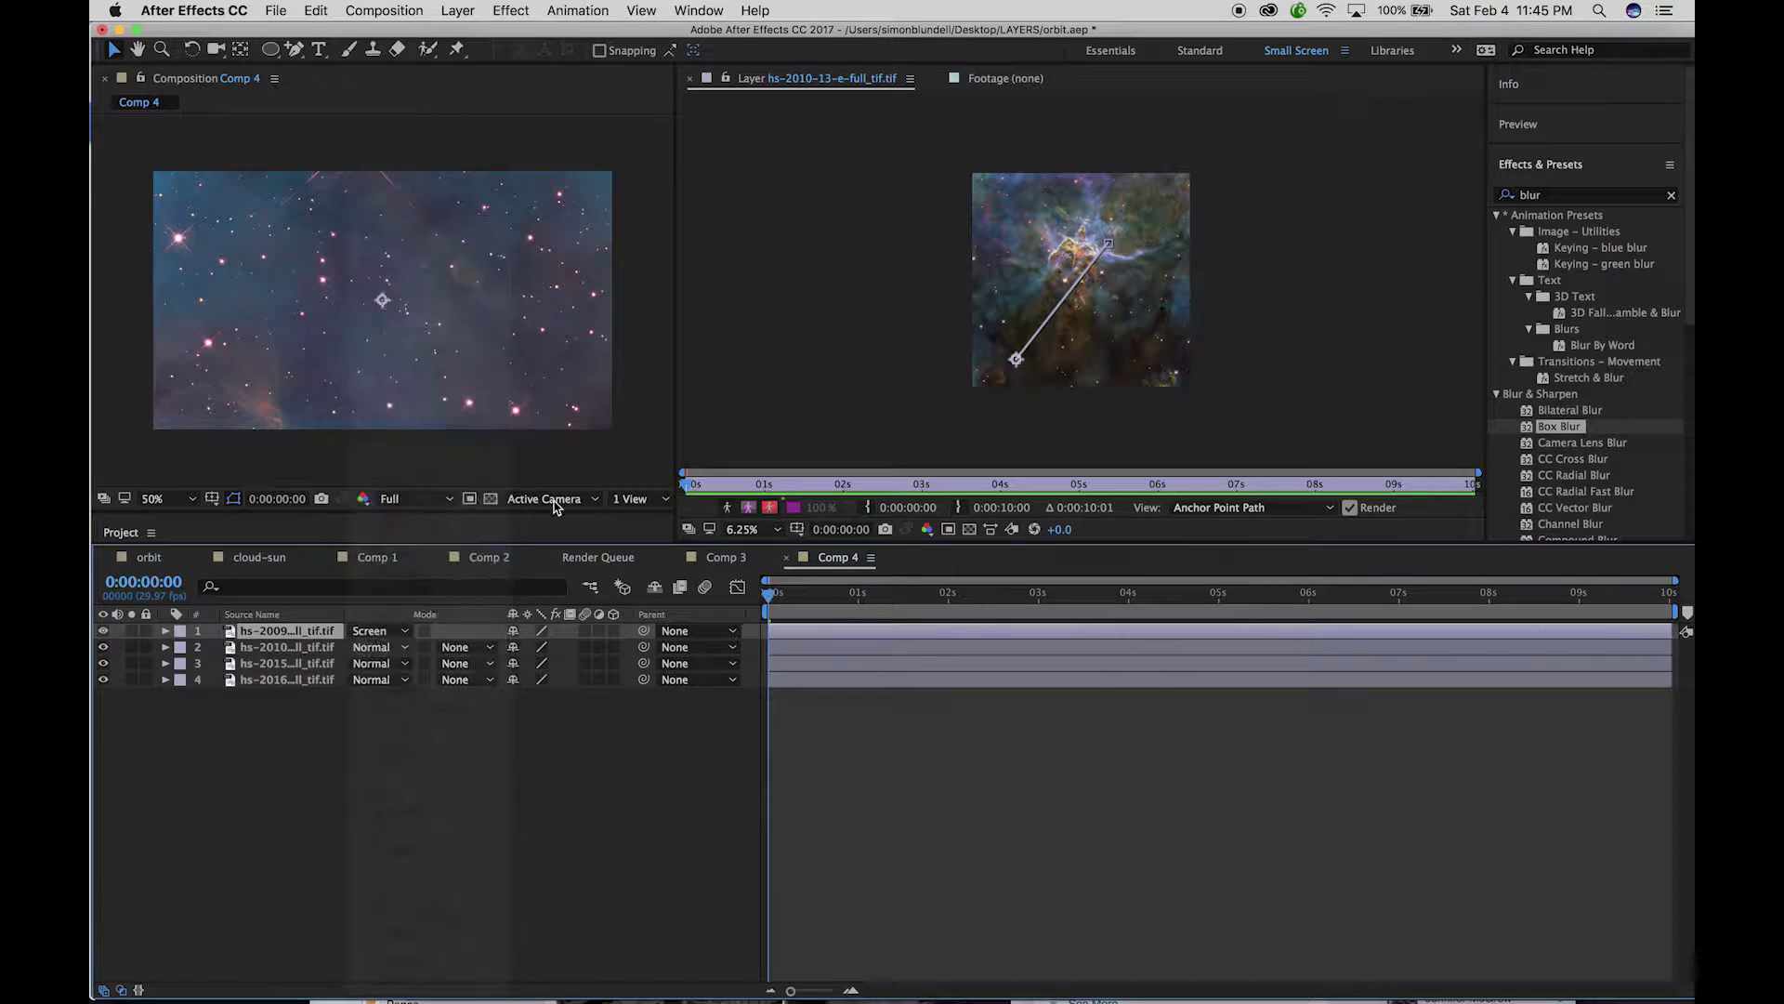
drag(772, 599, 641, 565)
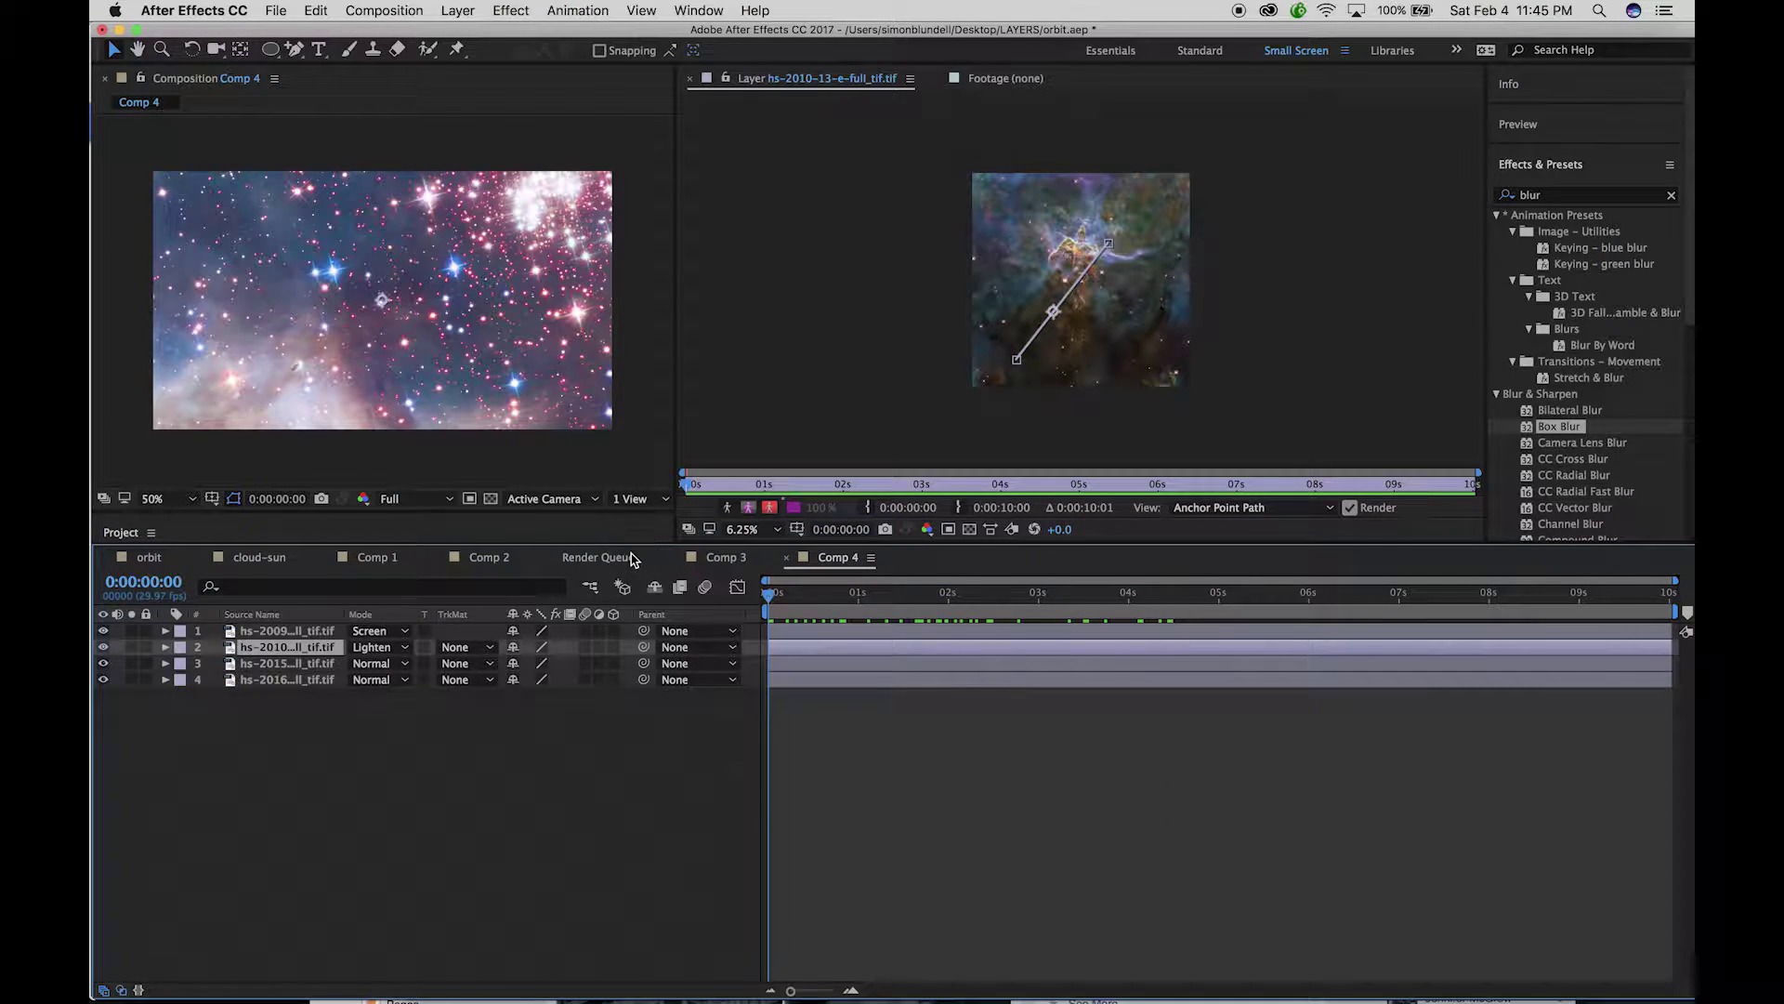
Set the hs-2015 layer's blending mode to Soft Light and scrub through the blended result
click(400, 665)
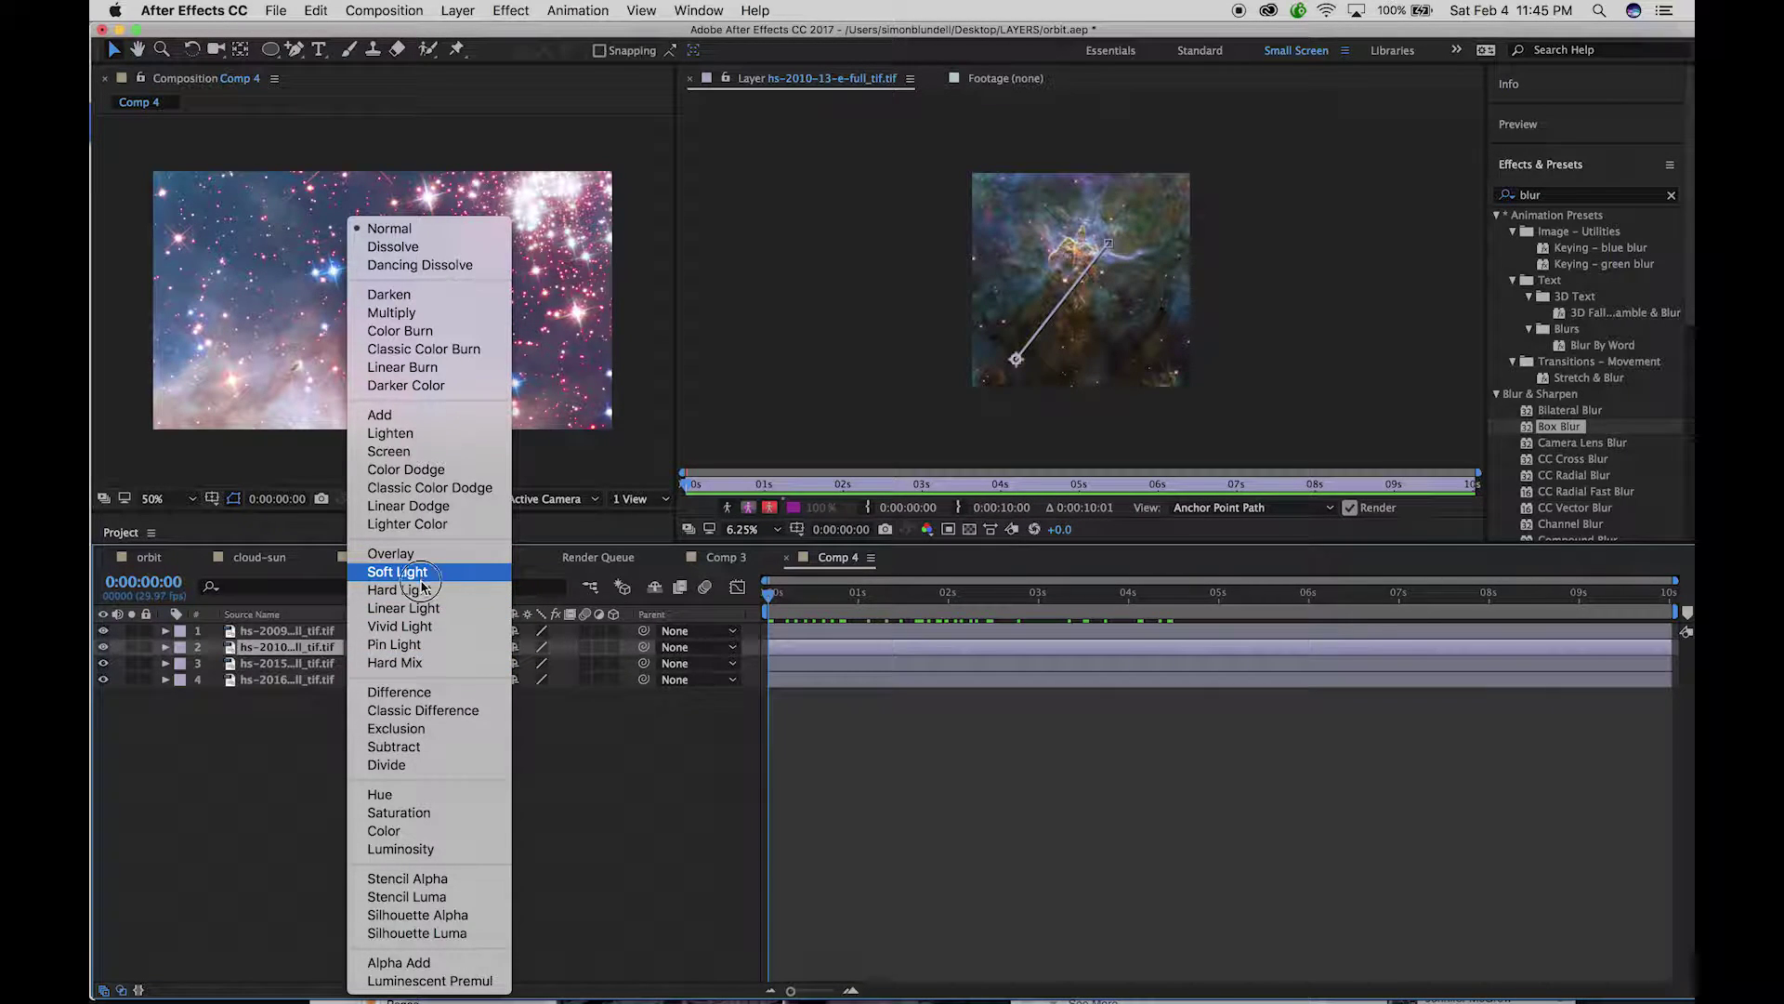
click(421, 578)
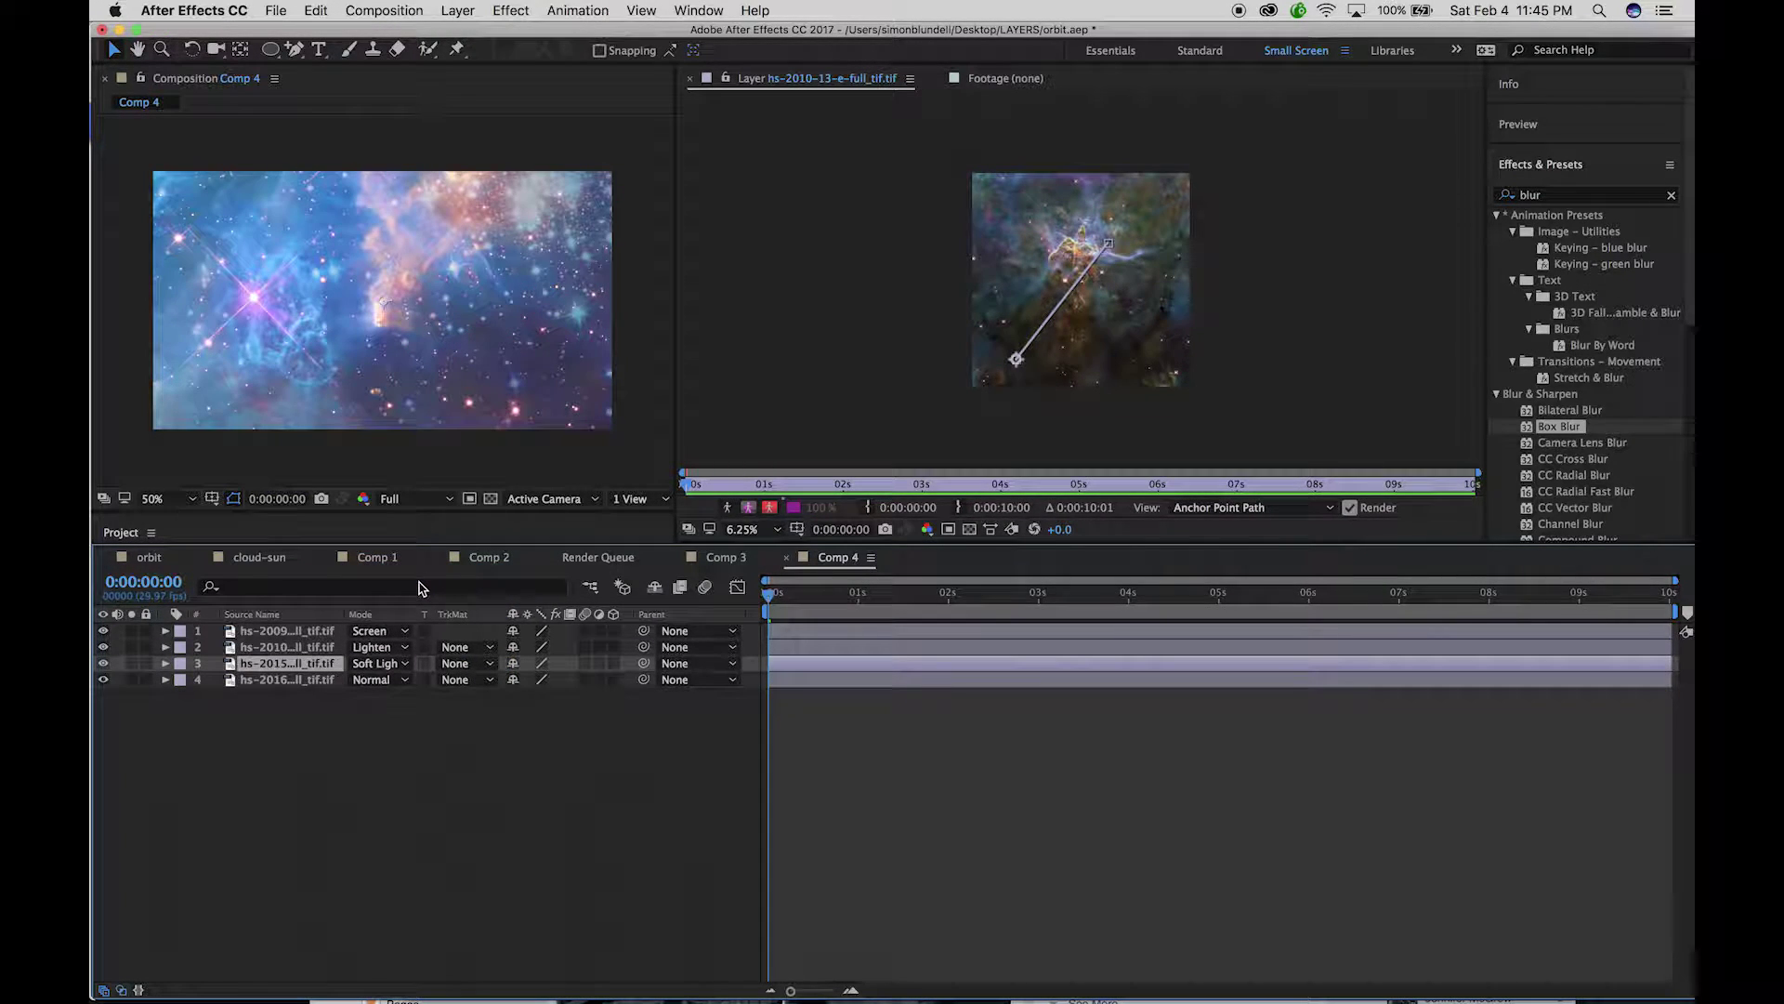
drag(771, 597, 734, 595)
Reveal the hs-2015 layer's transform properties and dock the Comp 4 composition view alongside the Layer and Footage views
click(164, 663)
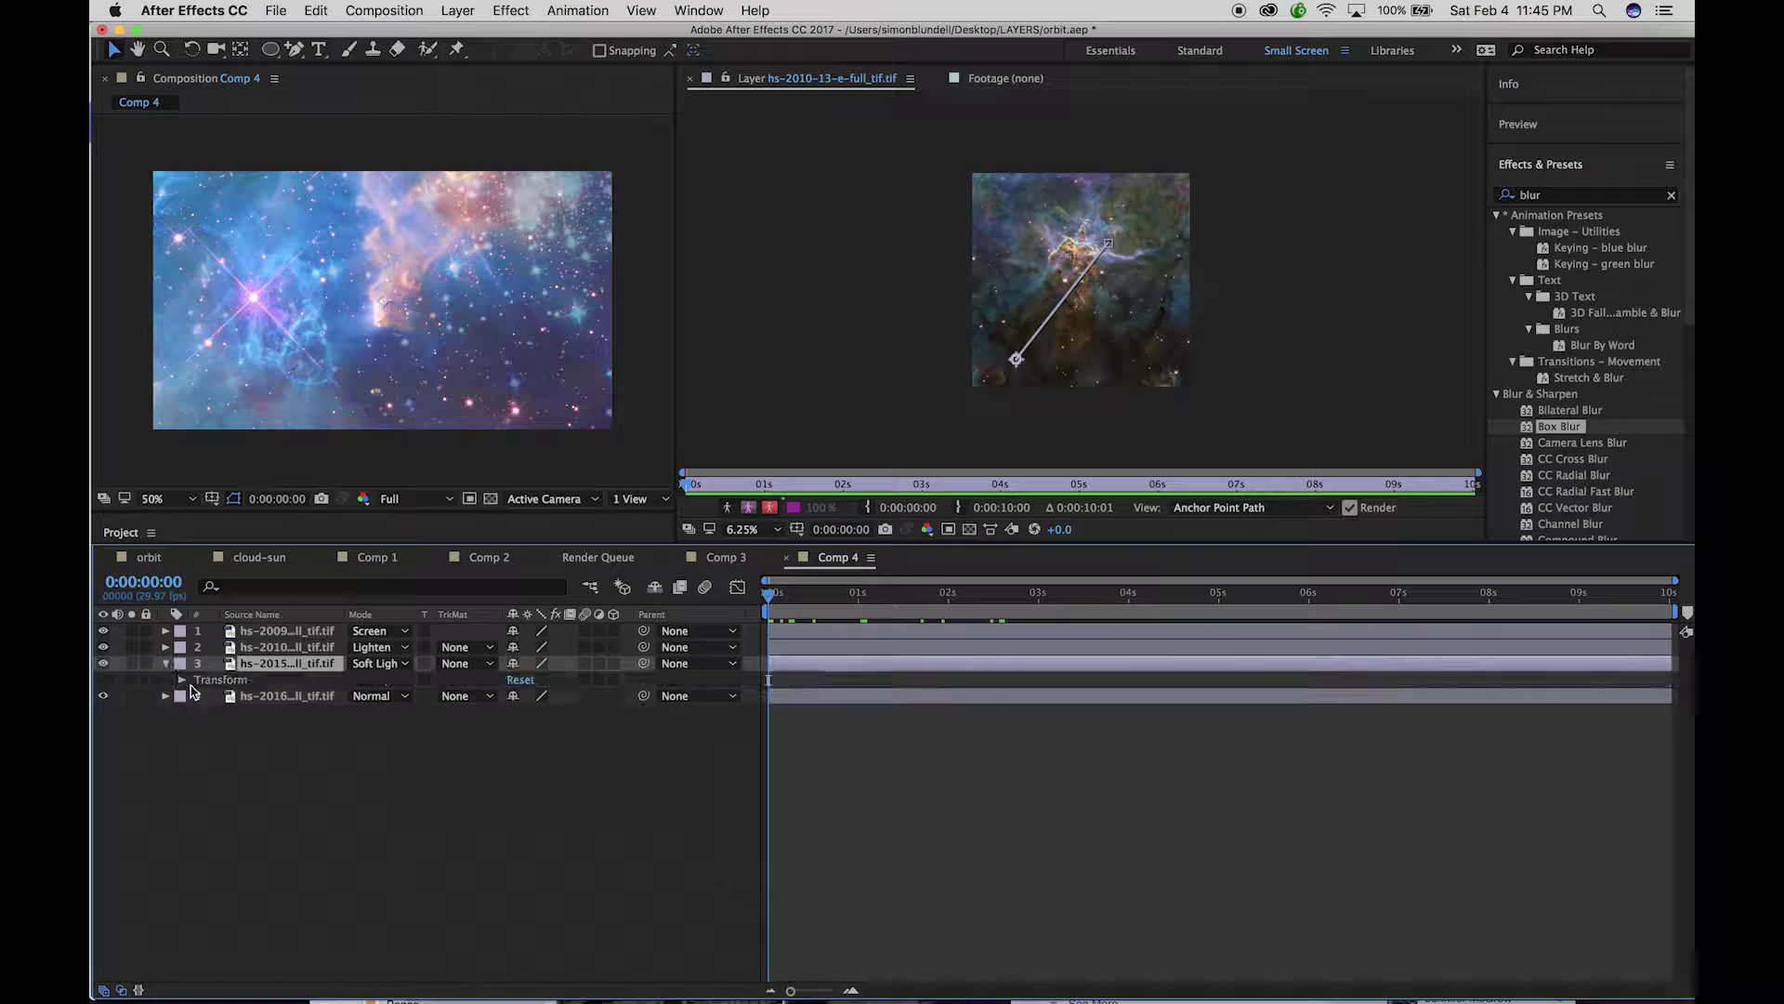
click(182, 681)
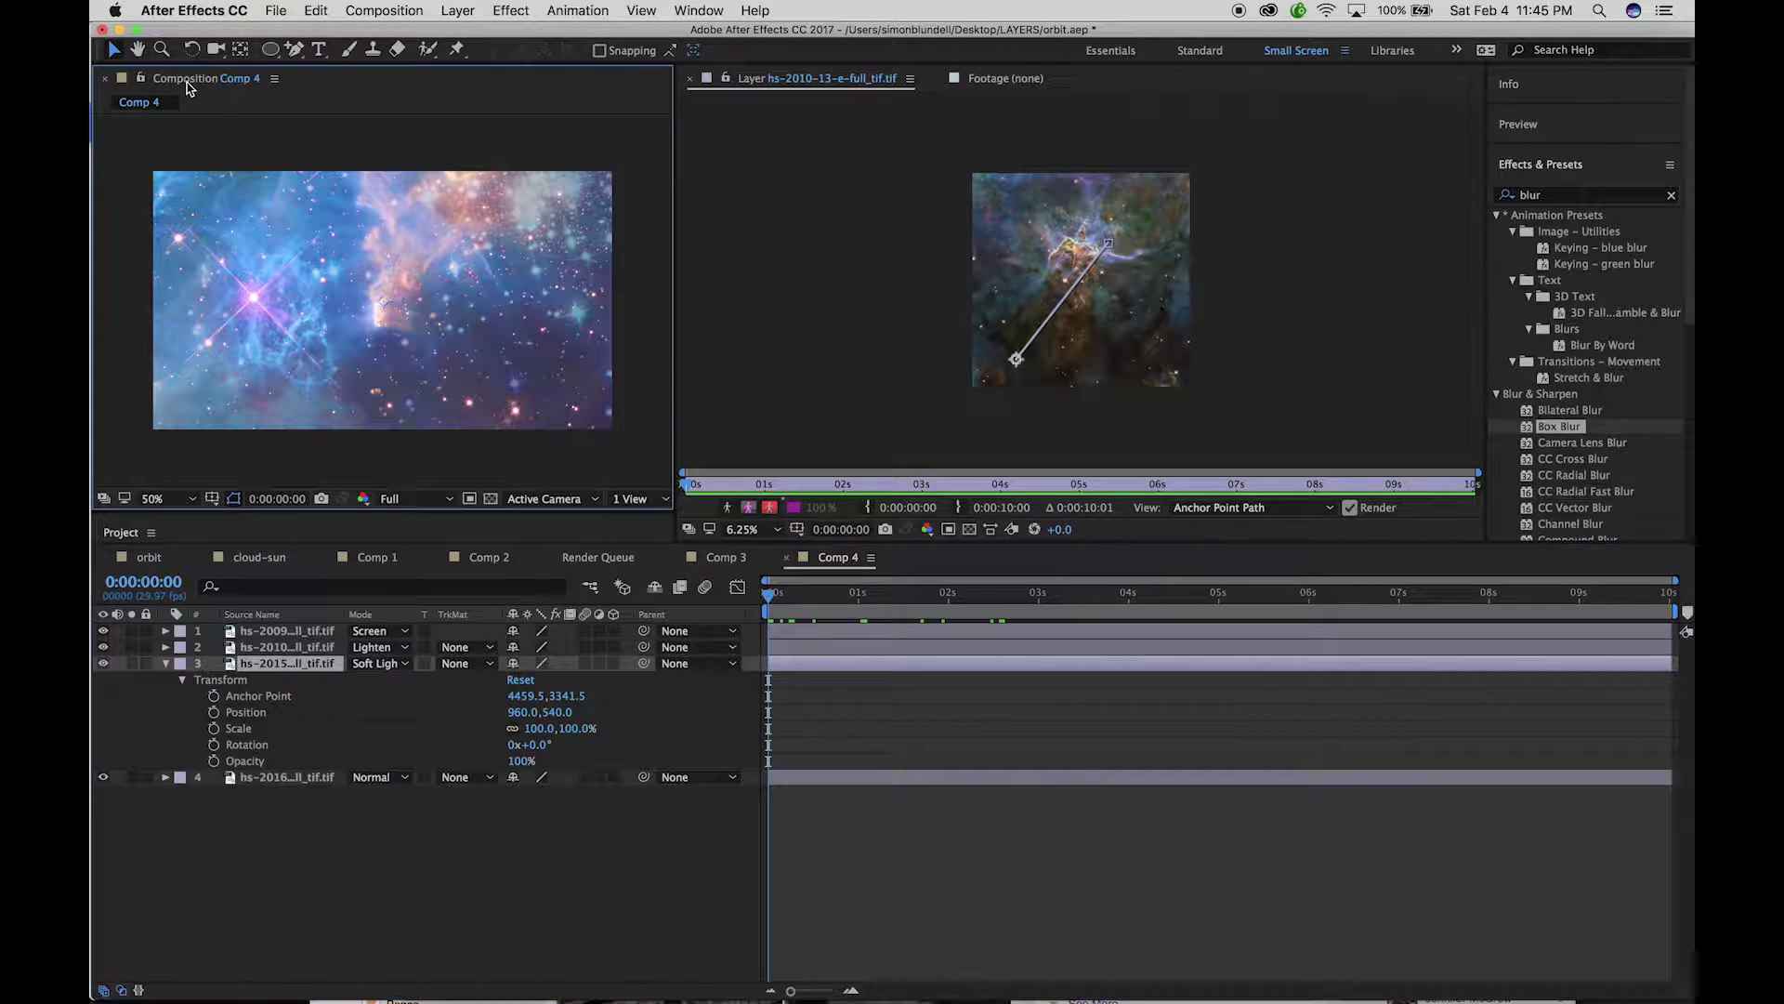
click(734, 79)
drag(759, 80, 760, 82)
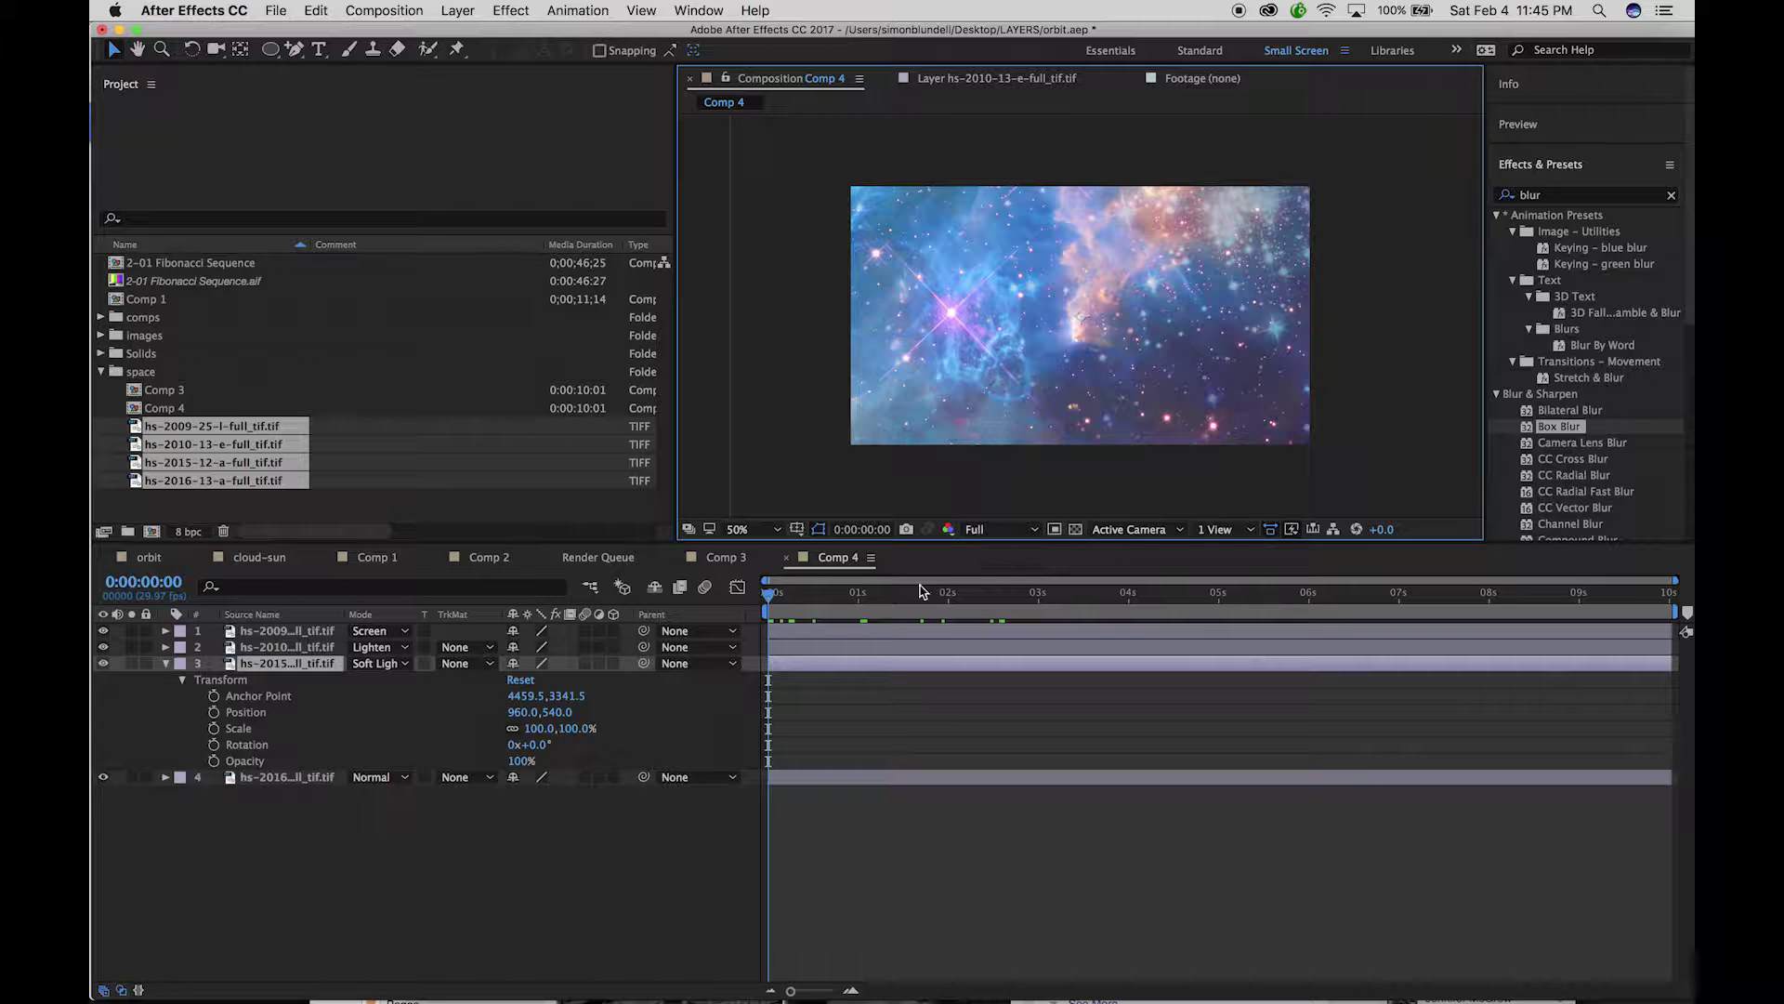
Add Scale keyframes to the hs-2015 layer at 0 and 6 seconds, aligned with the hs-2010 layer's keyframes, keeping 100% at 6 seconds
click(213, 730)
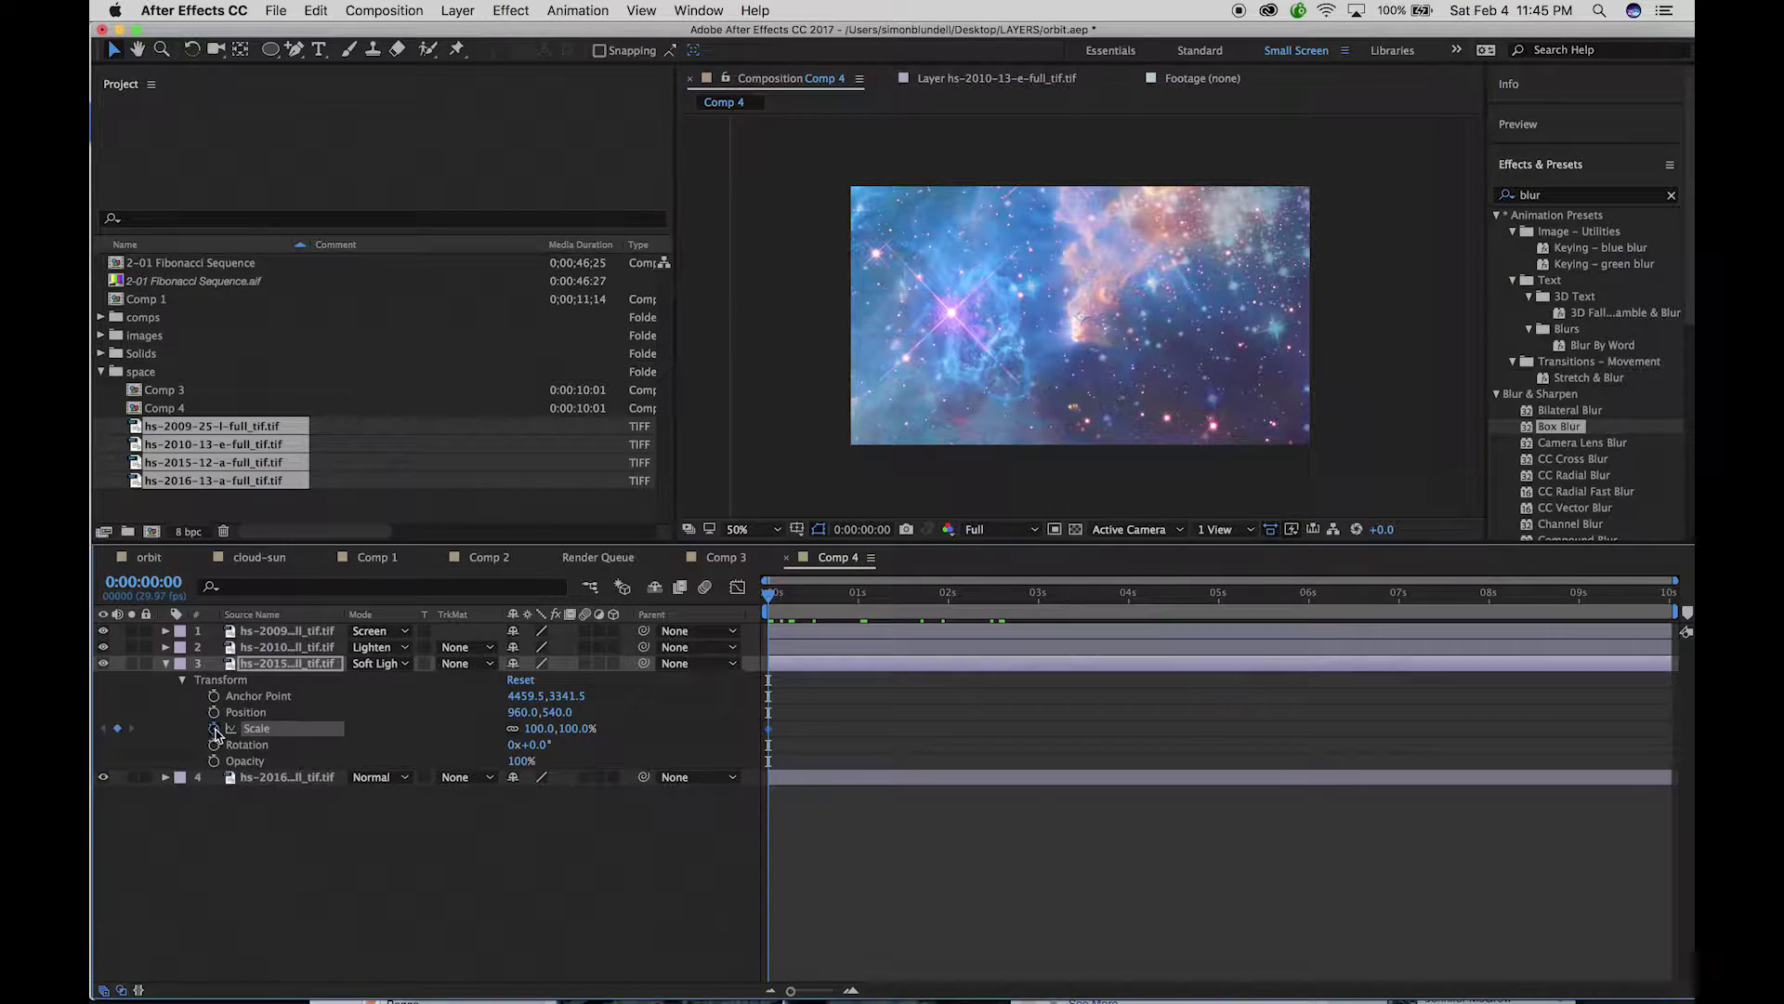
key(comma)
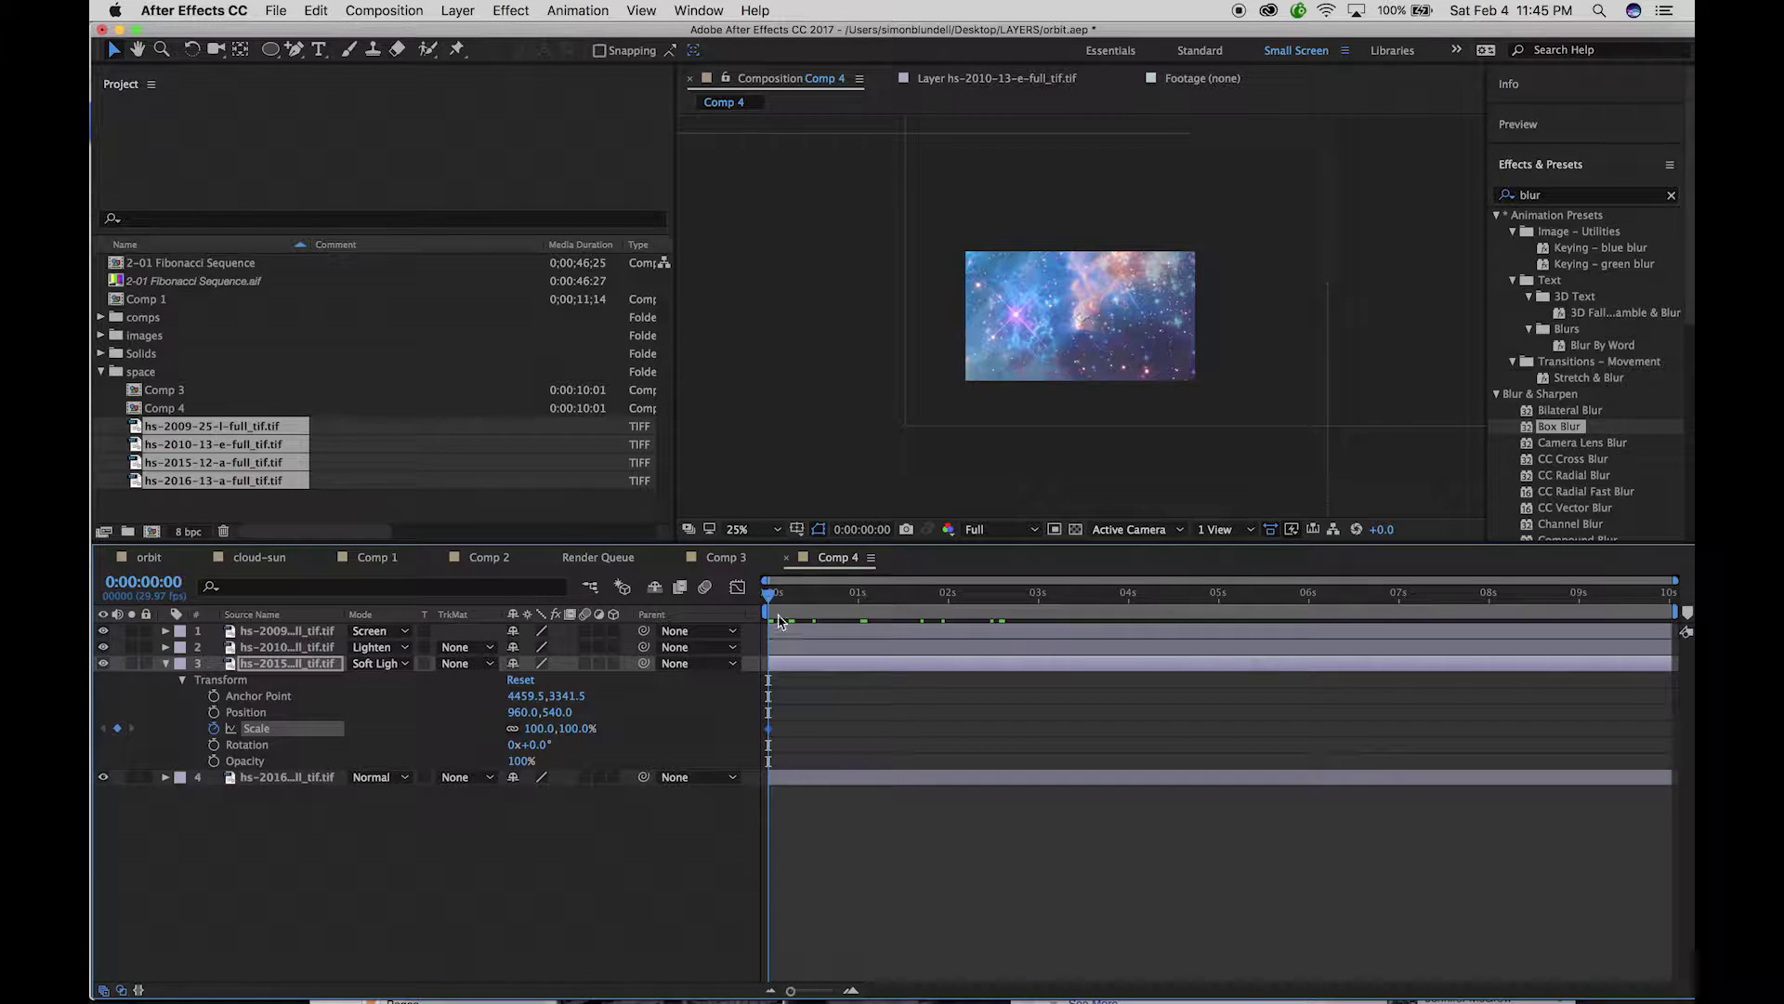
click(165, 647)
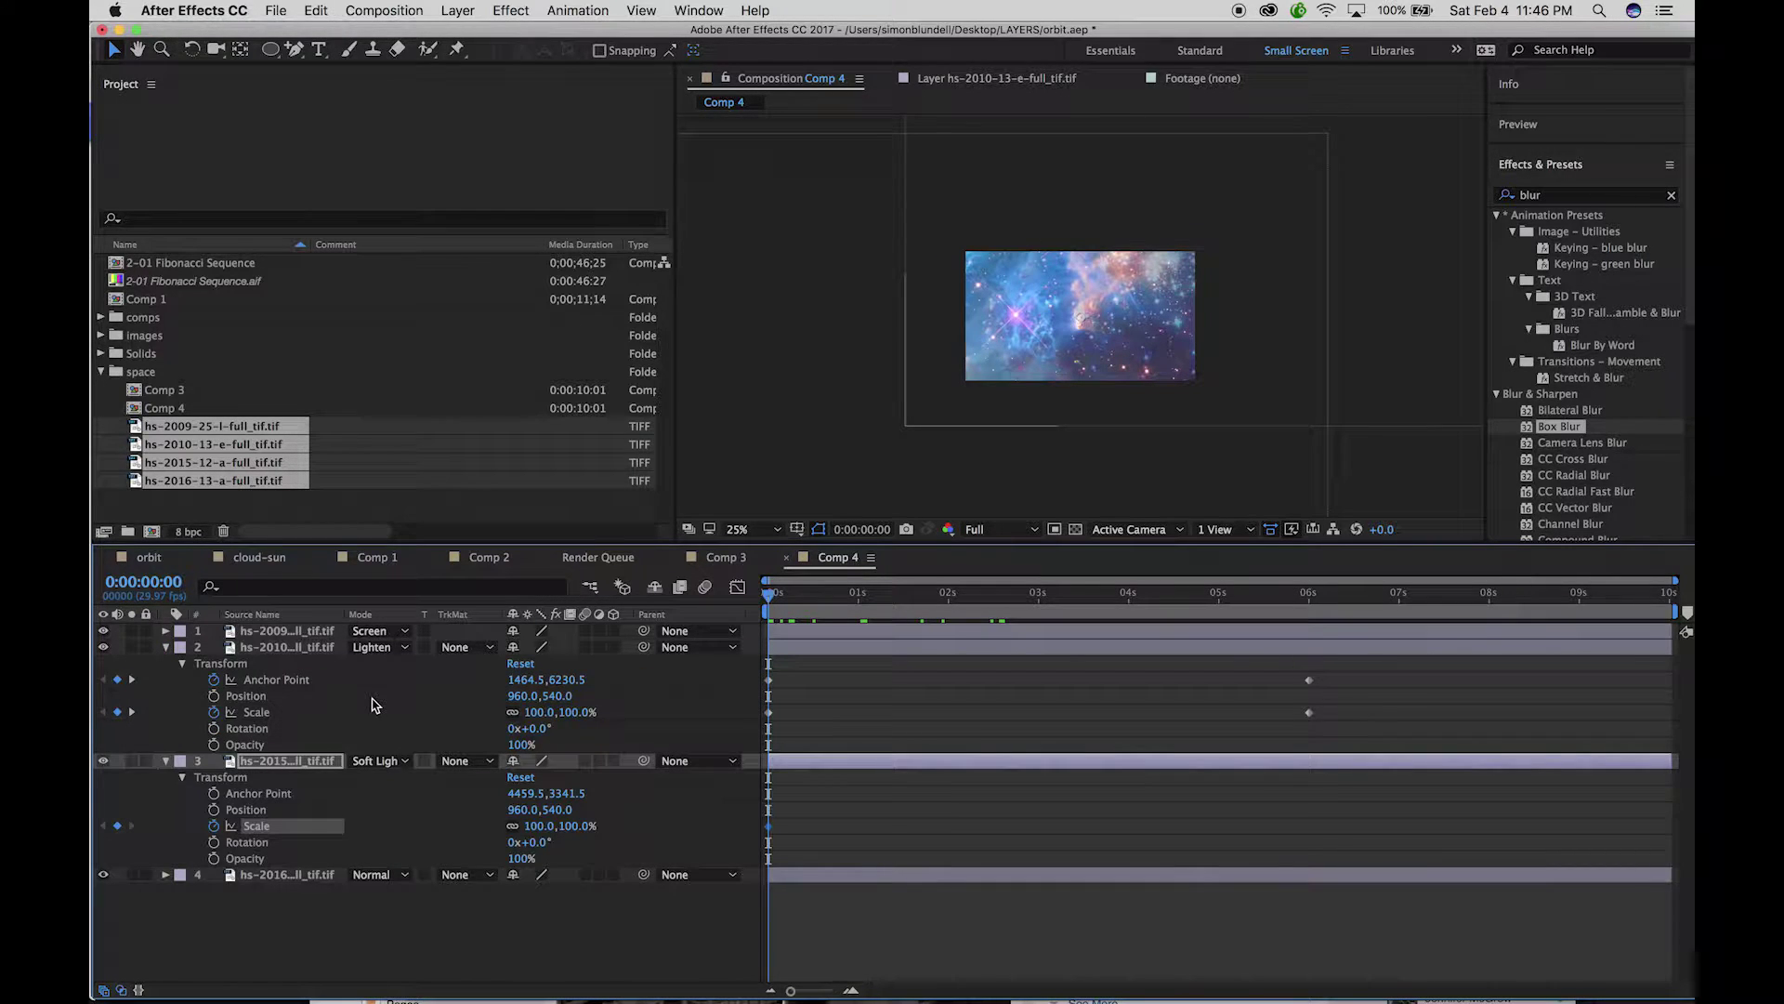
key(k)
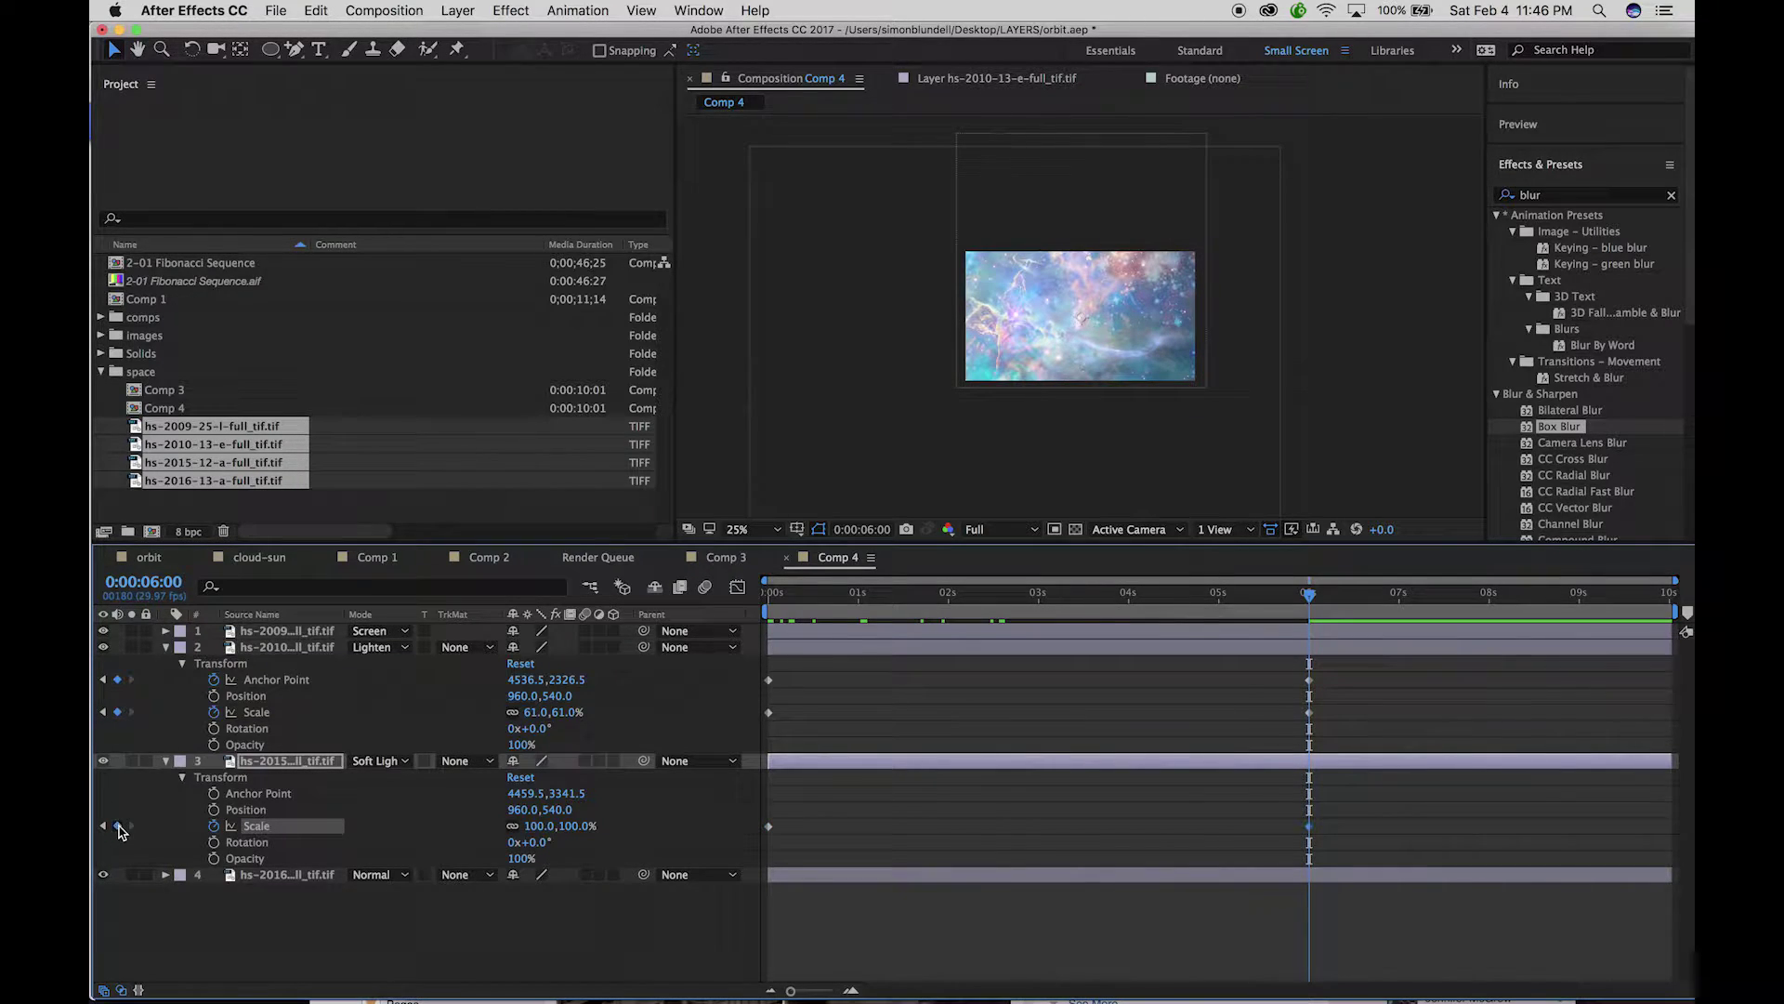
drag(581, 830, 514, 830)
key(super+z)
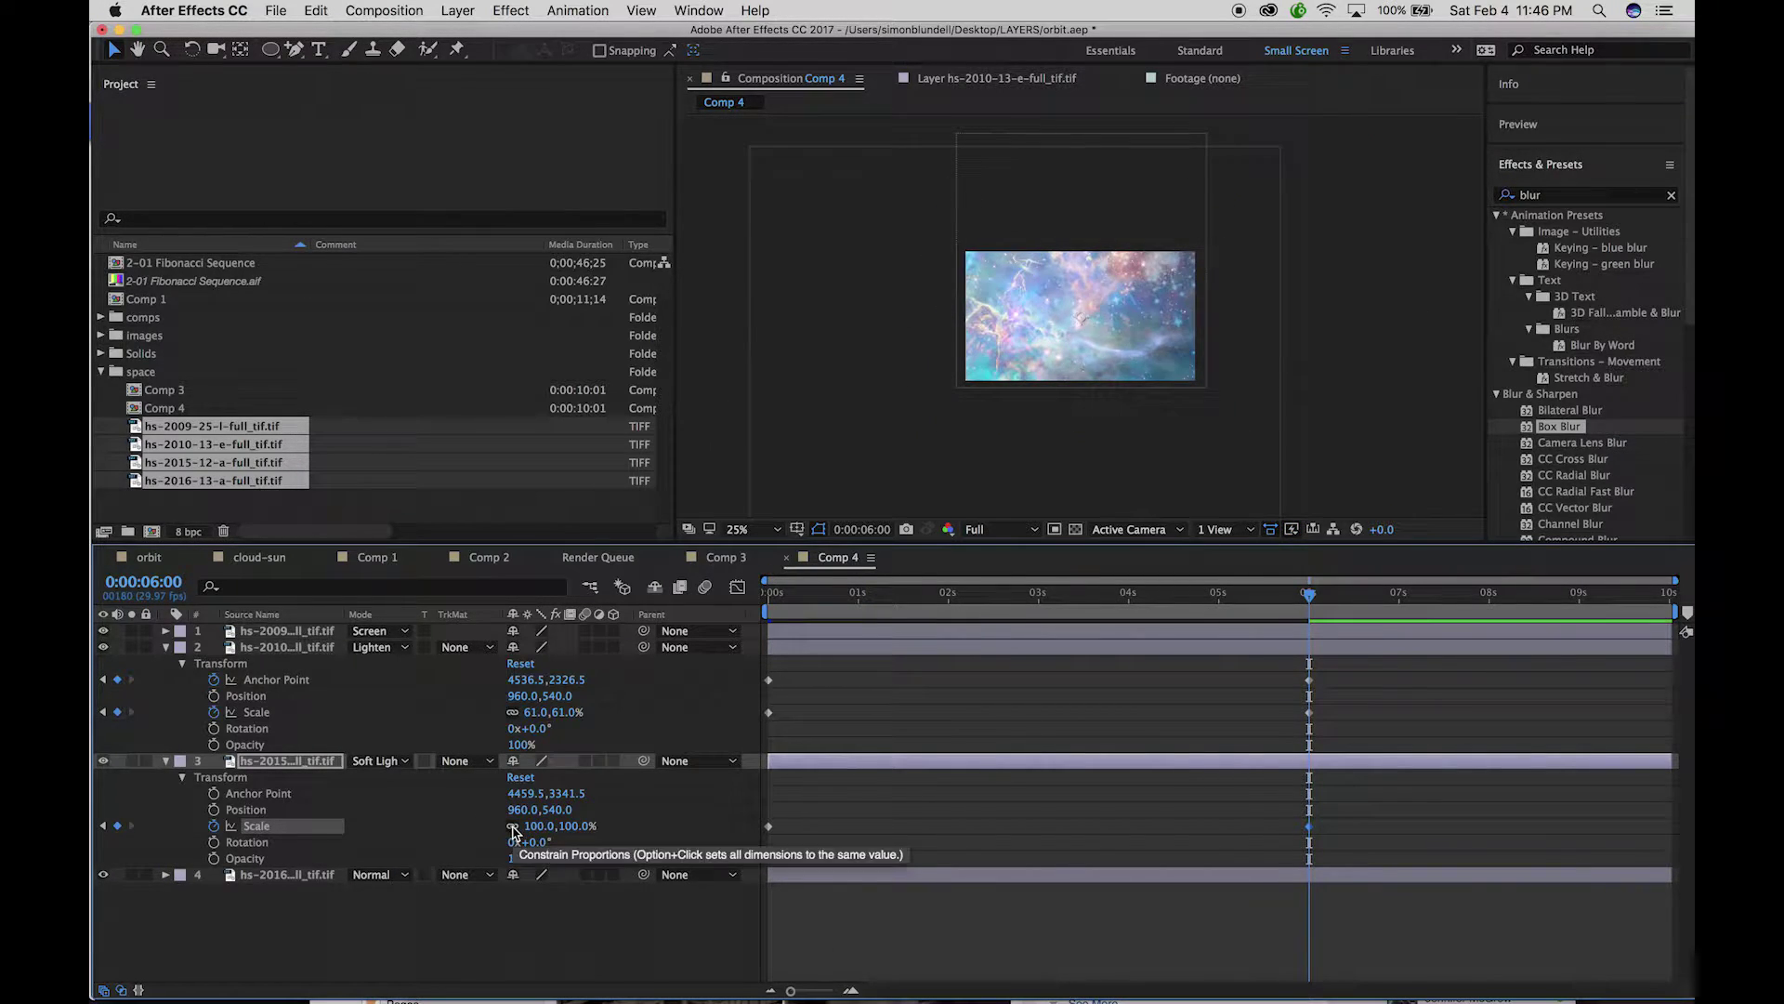
Set the hs-2015 layer's Scale keyframe at 0 seconds to 24% and preview the motion
key(Home)
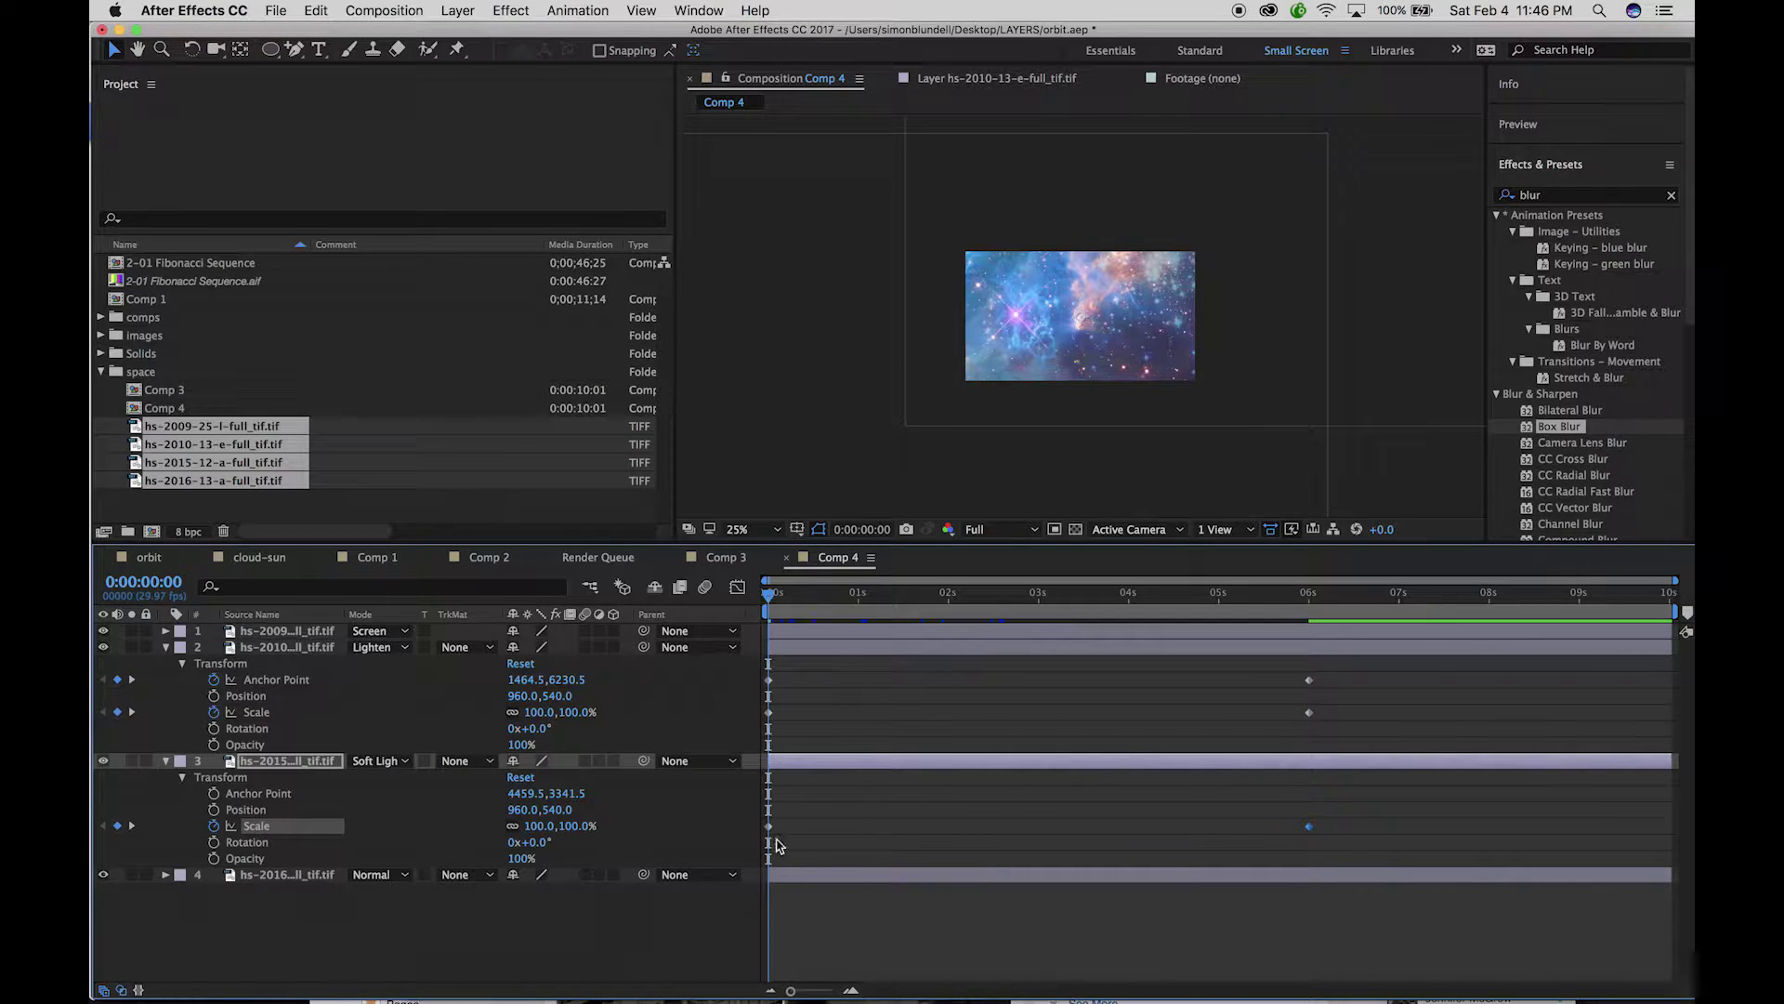
click(770, 827)
drag(561, 825, 521, 825)
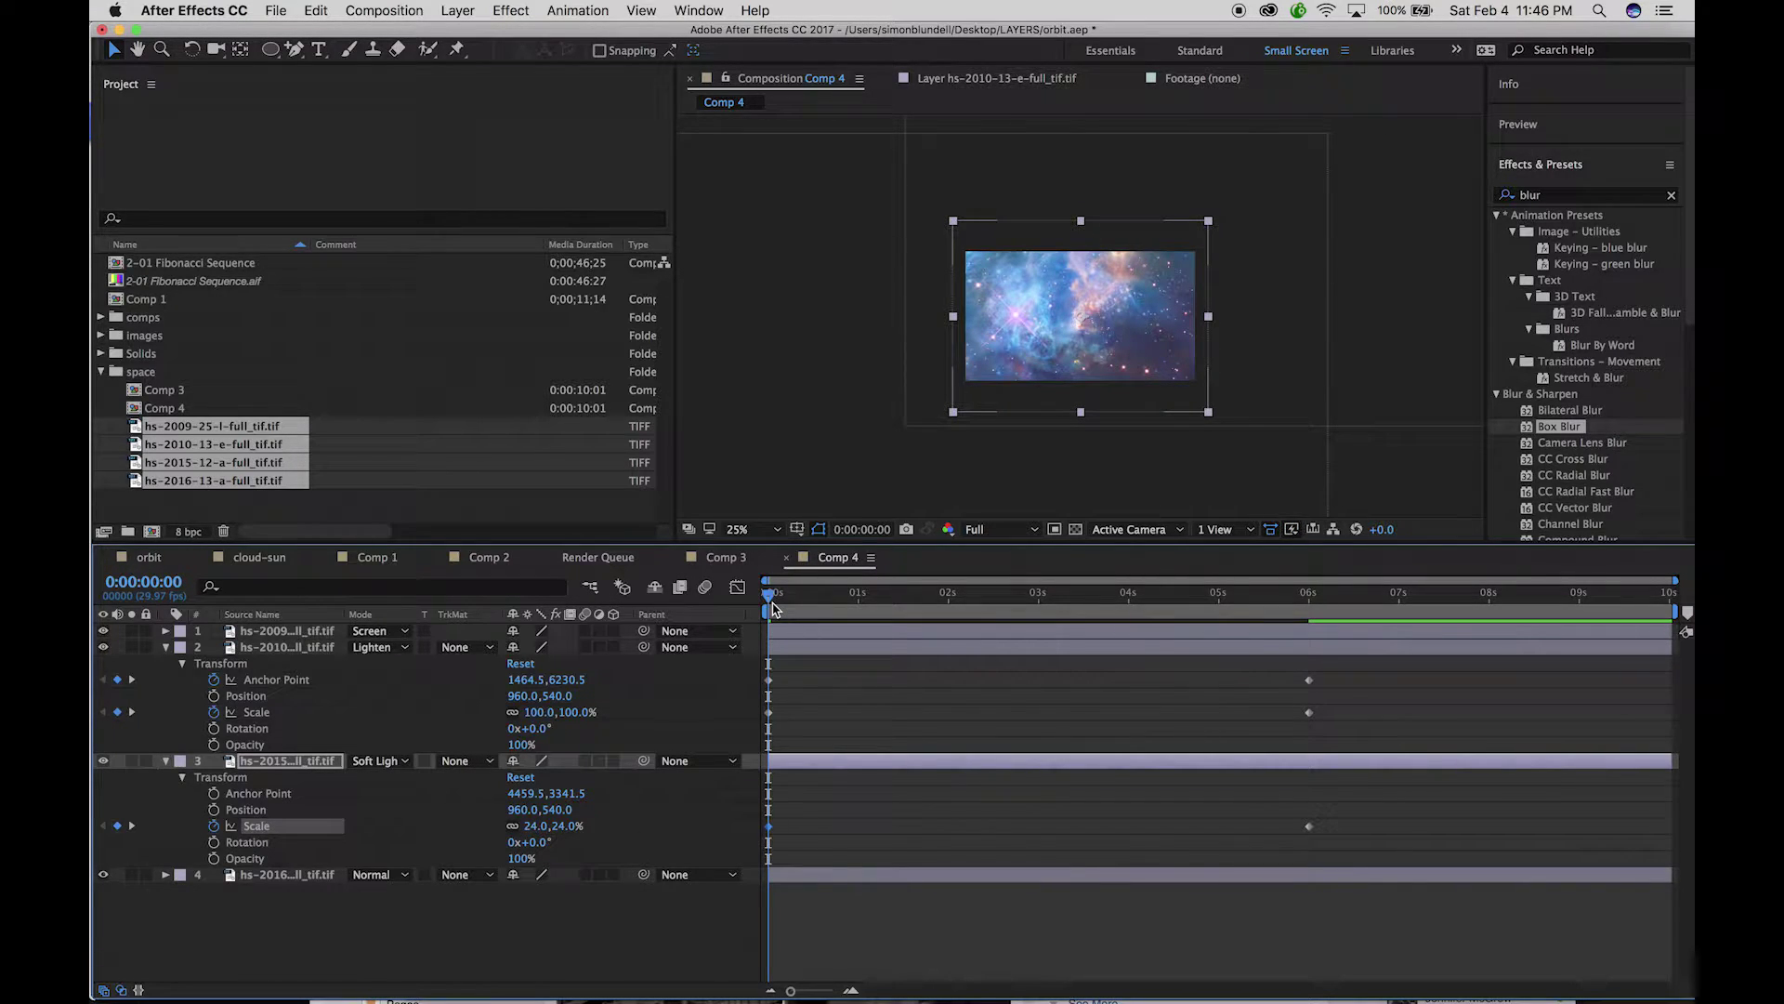
key(period)
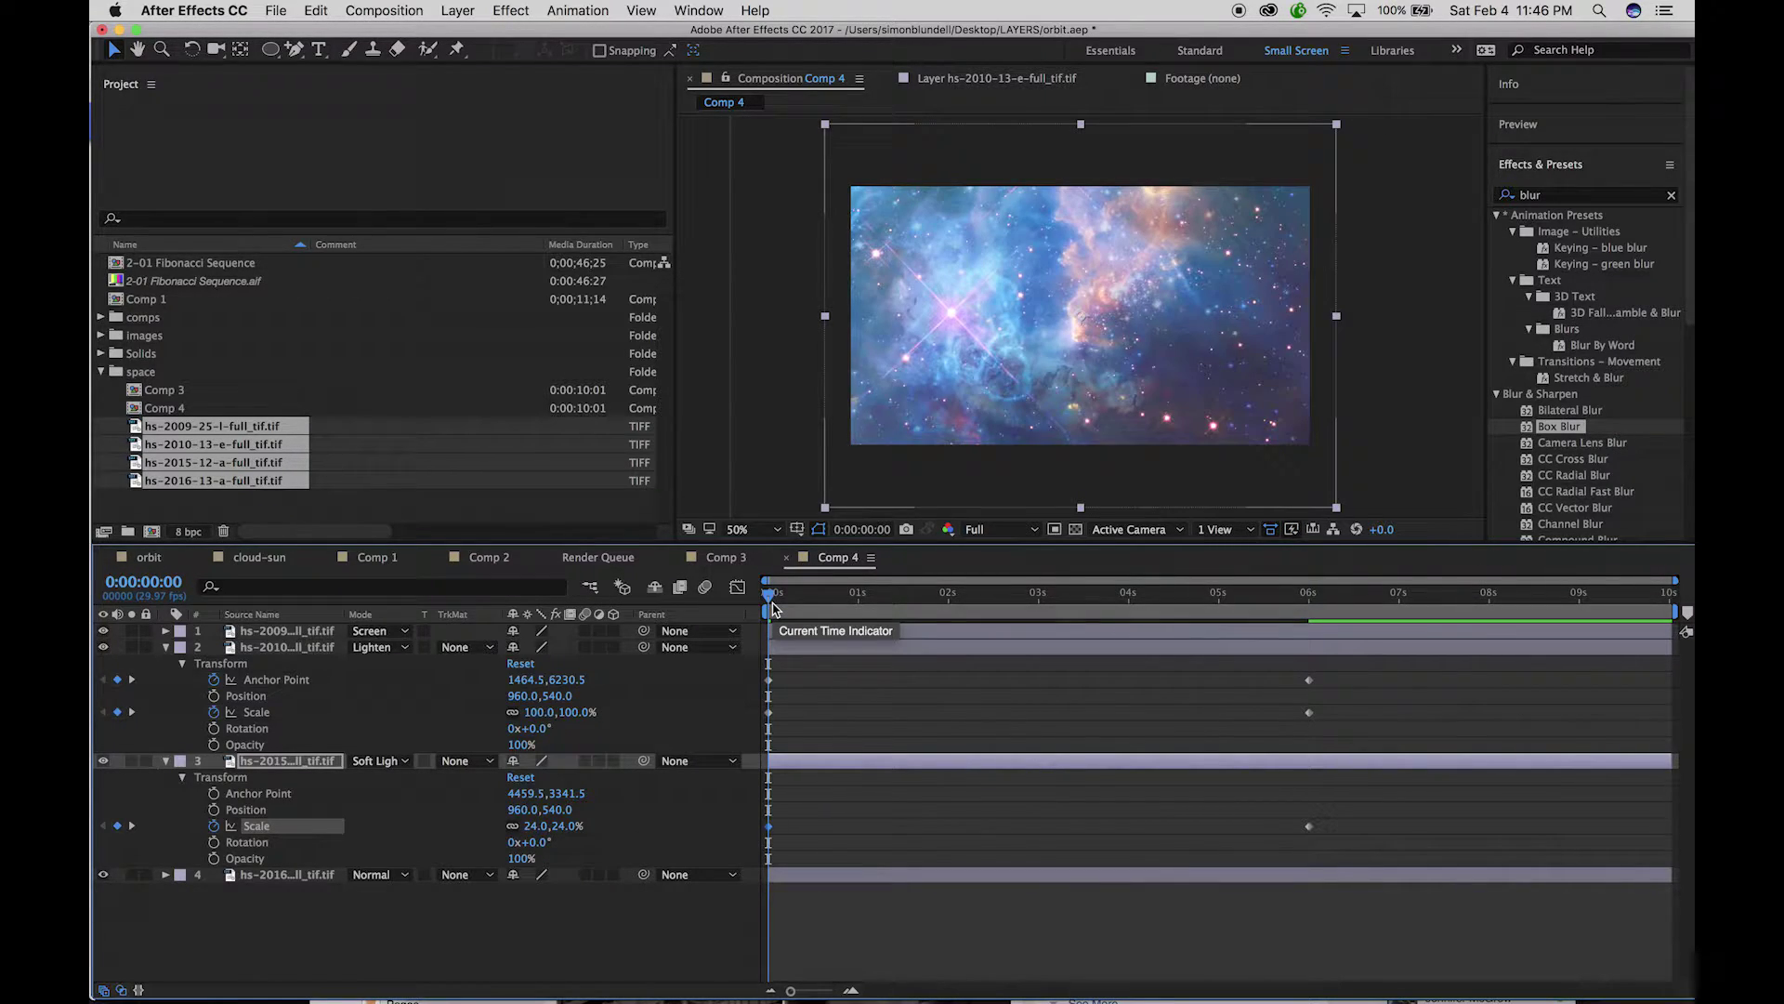
key(space)
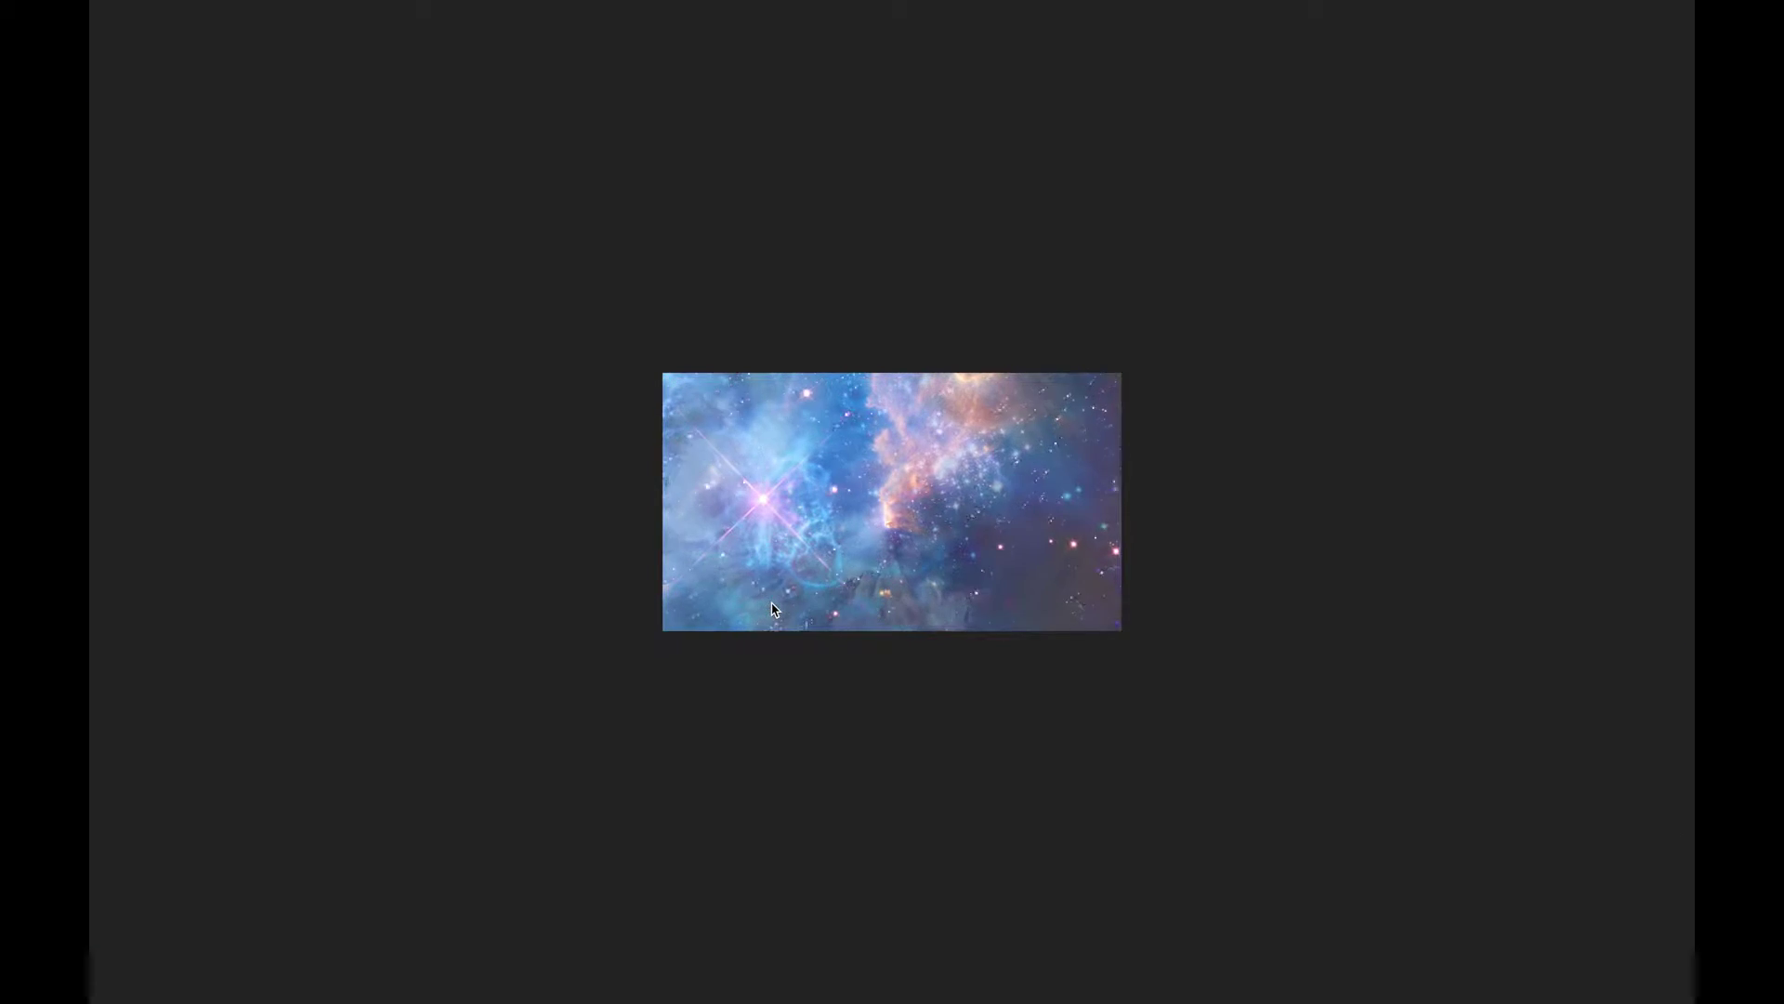